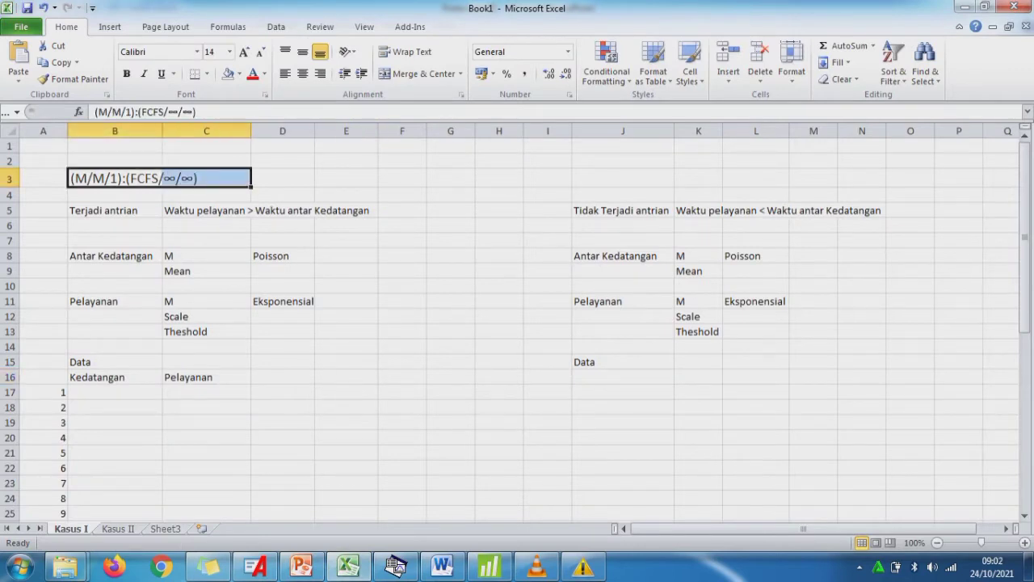
- Fill the (M/M/1):(FCFS/∞/∞) heading in B3:C3 with yellow
{"action": "left_click", "coordinate": [240, 73]}
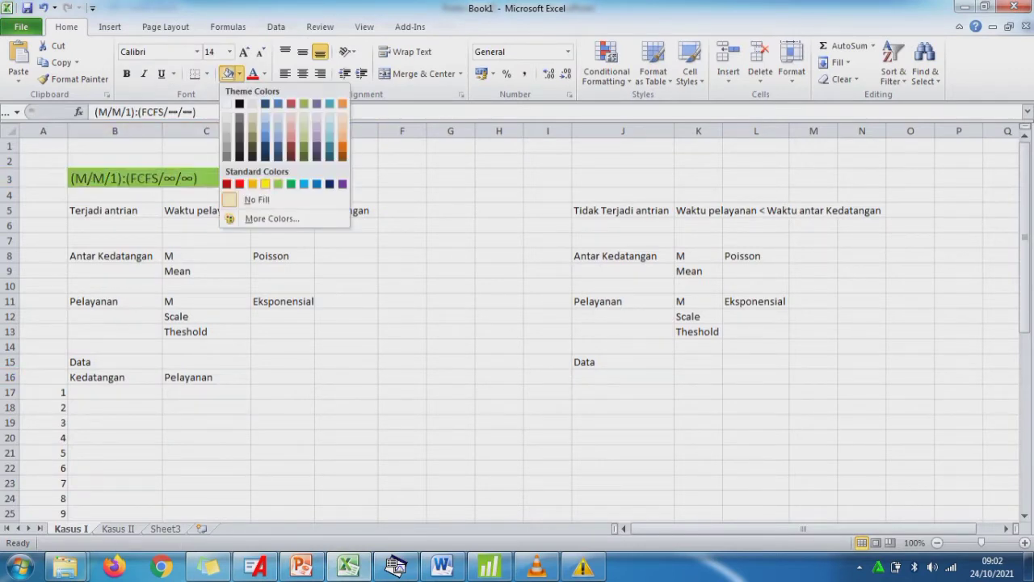
{"action": "left_click", "coordinate": [265, 184]}
{"action": "left_click", "coordinate": [283, 177]}
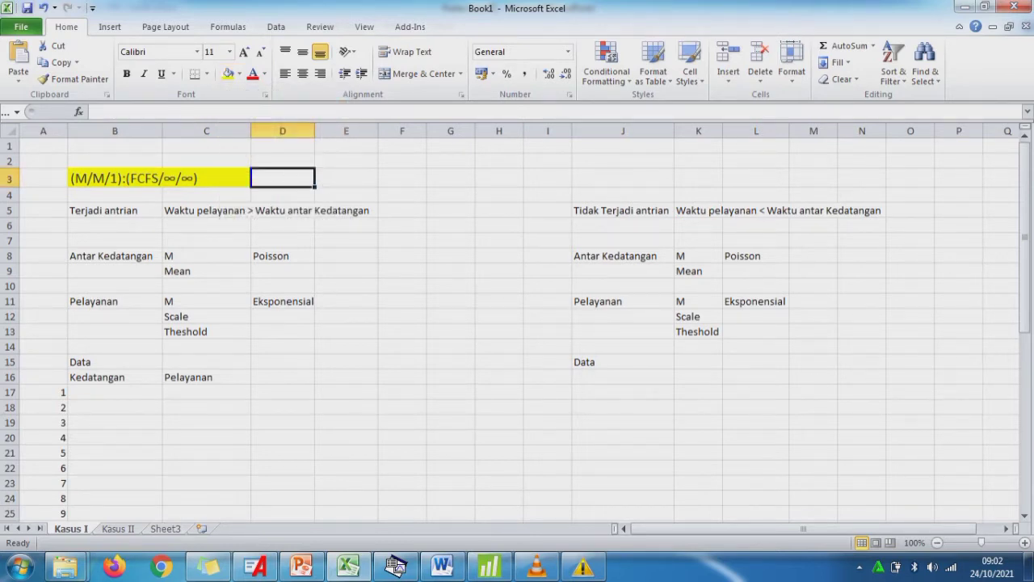
- Fill the Poisson cells C8:D8 and the Eksponensial cells C11:D11 with yellow
{"action": "left_click_drag", "start_coordinate": [115, 211], "coordinate": [347, 212]}
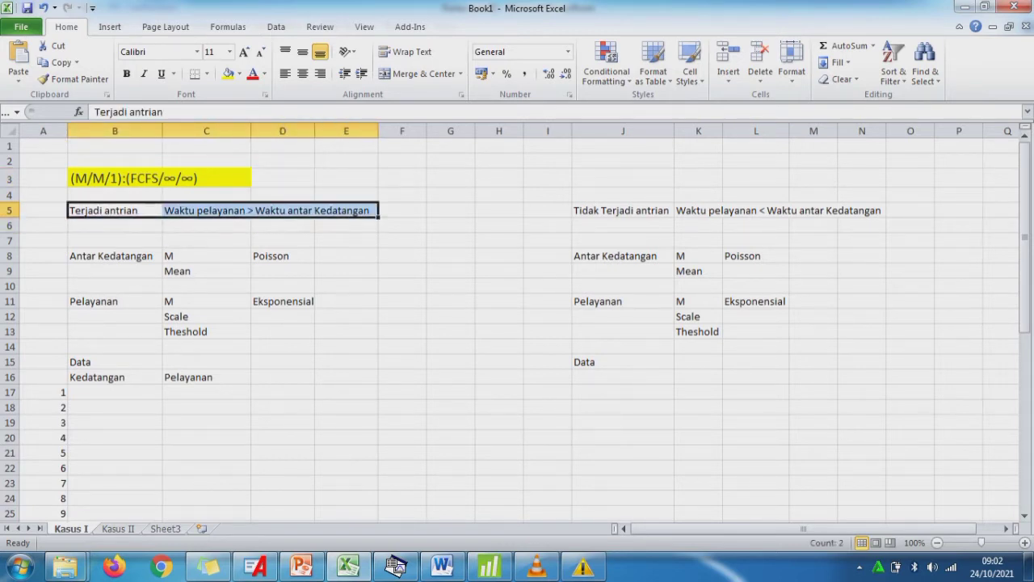
{"action": "left_click_drag", "start_coordinate": [207, 256], "coordinate": [283, 256]}
{"action": "left_click", "coordinate": [228, 74]}
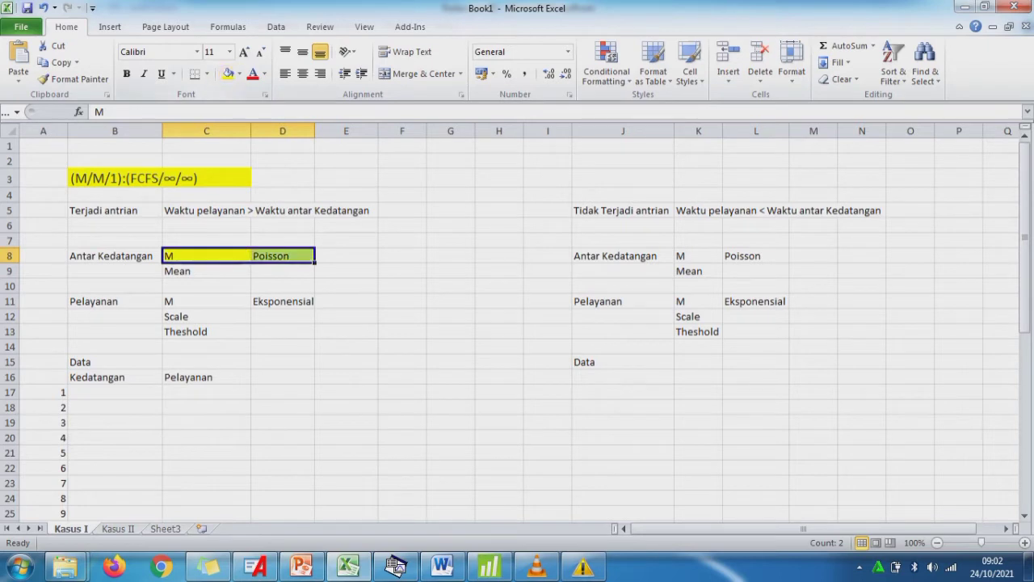
{"action": "left_click_drag", "start_coordinate": [206, 302], "coordinate": [283, 301]}
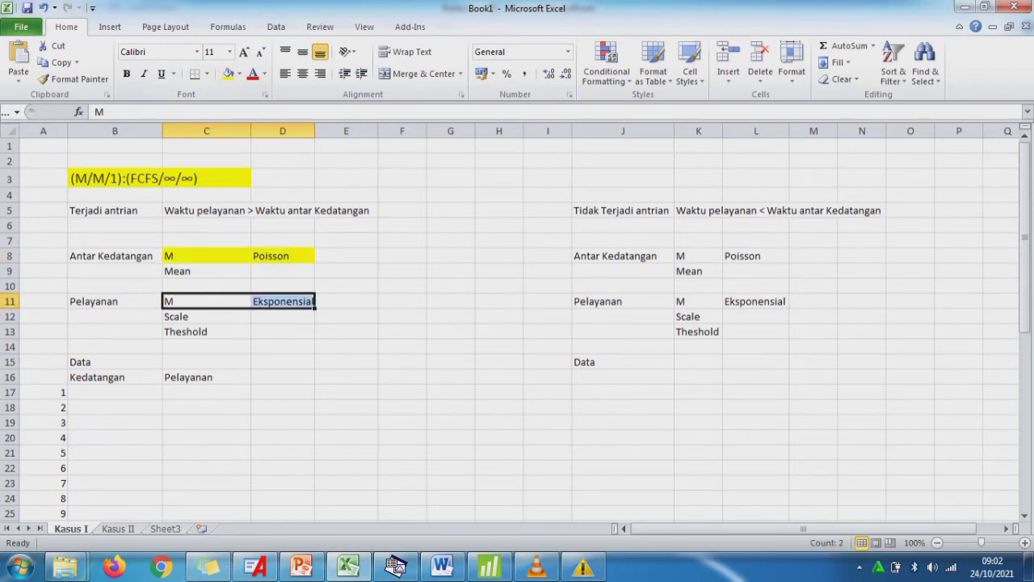
{"action": "left_click", "coordinate": [228, 74]}
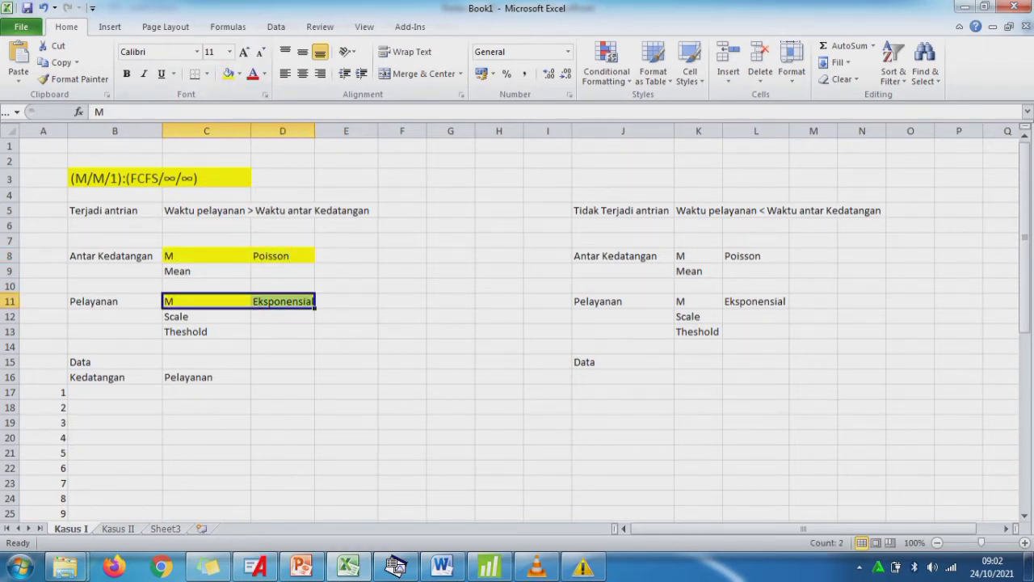
- Fill the Terjadi antrian condition row B5:E5 with yellow
{"action": "left_click_drag", "start_coordinate": [105, 210], "coordinate": [363, 212]}
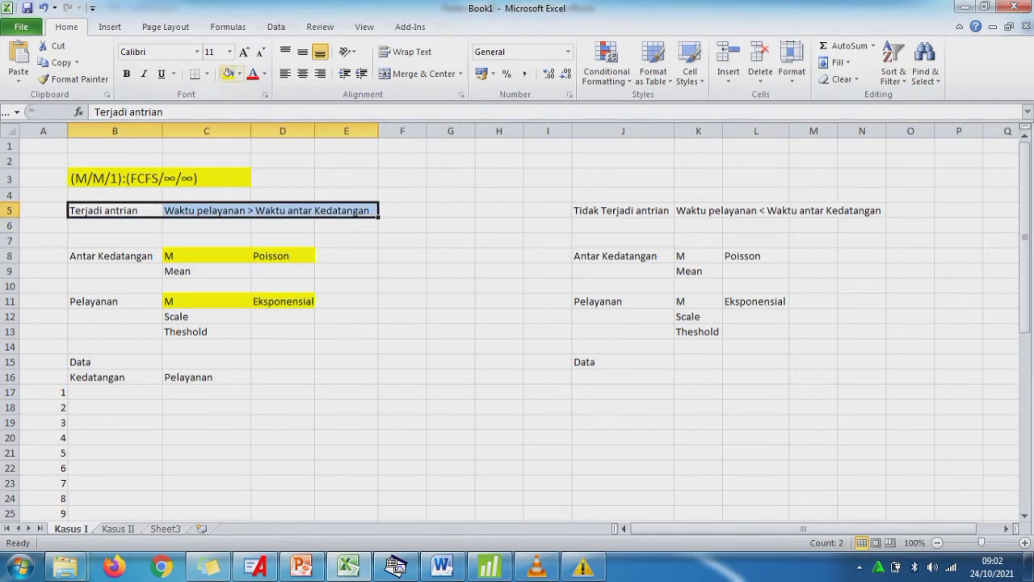
{"action": "left_click", "coordinate": [228, 73]}
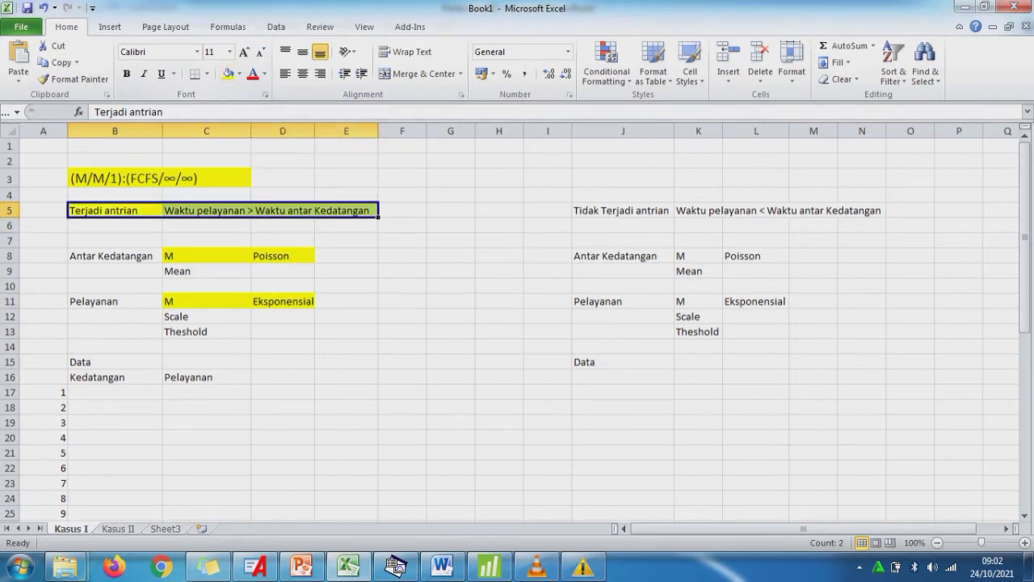
{"action": "left_click", "coordinate": [283, 226]}
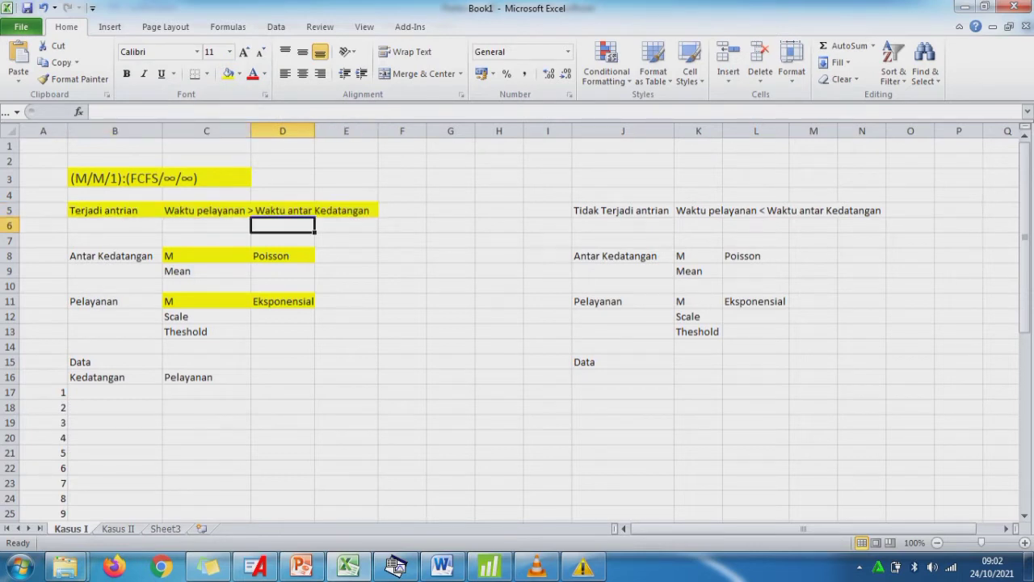
- Enter the exponential service parameters: Scale 5 in D12 and Theshold 1 in D13
{"action": "left_click", "coordinate": [283, 317]}
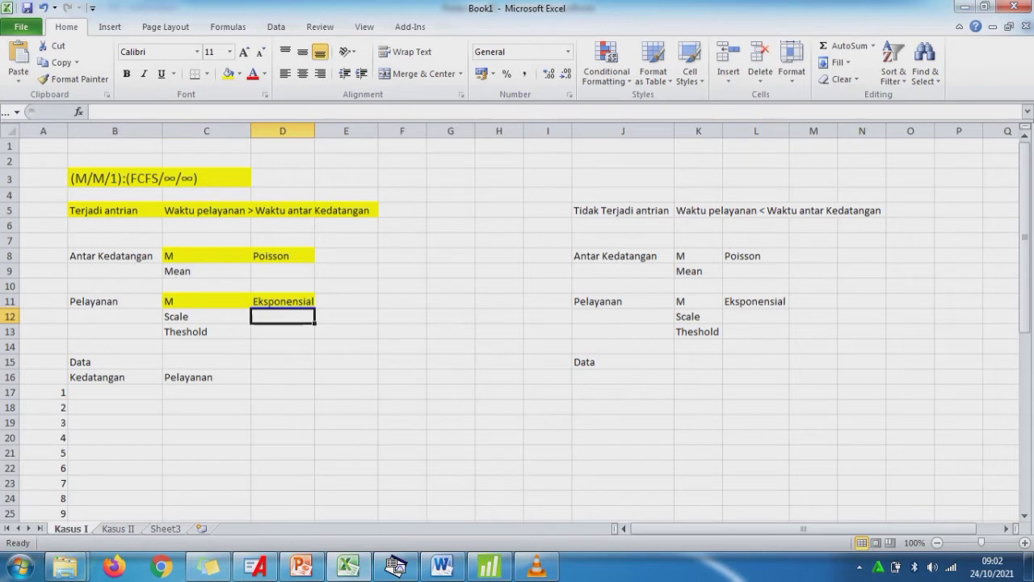
{"action": "type", "text": "5"}
{"action": "key", "text": "Return"}
{"action": "type", "text": "1"}
- Enter 3 in D9 as the mean of the Poisson inter-arrival distribution
{"action": "key", "text": "Up"}
{"action": "key", "text": "Up"}
{"action": "key", "text": "Up"}
{"action": "key", "text": "Up"}
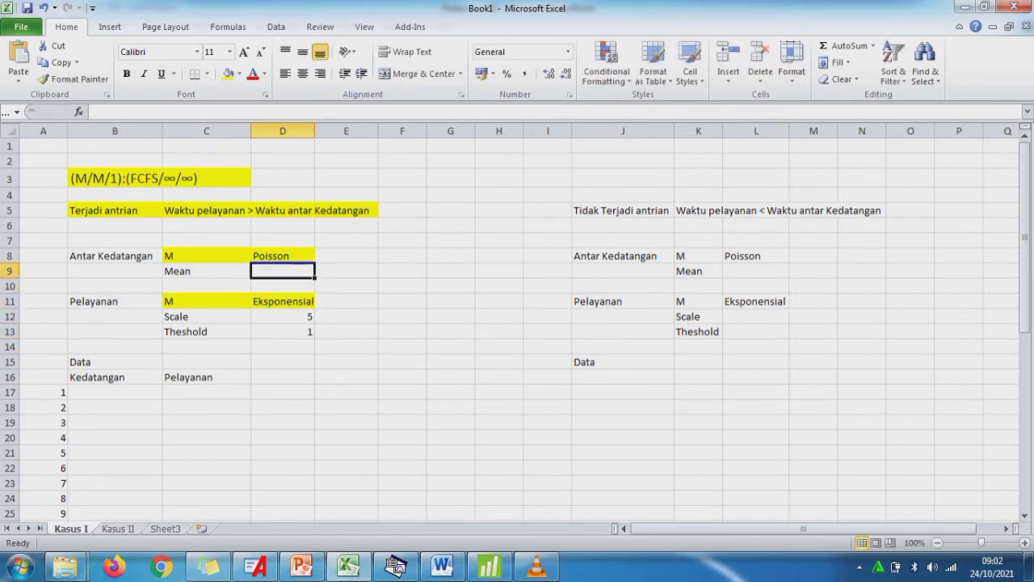
{"action": "type", "text": "3"}
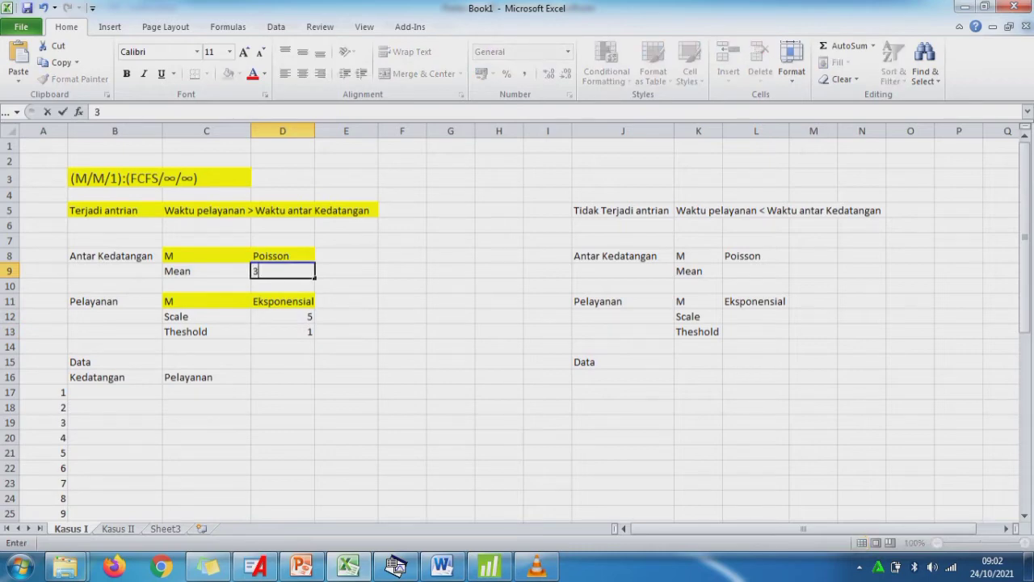
{"action": "key", "text": "Return"}
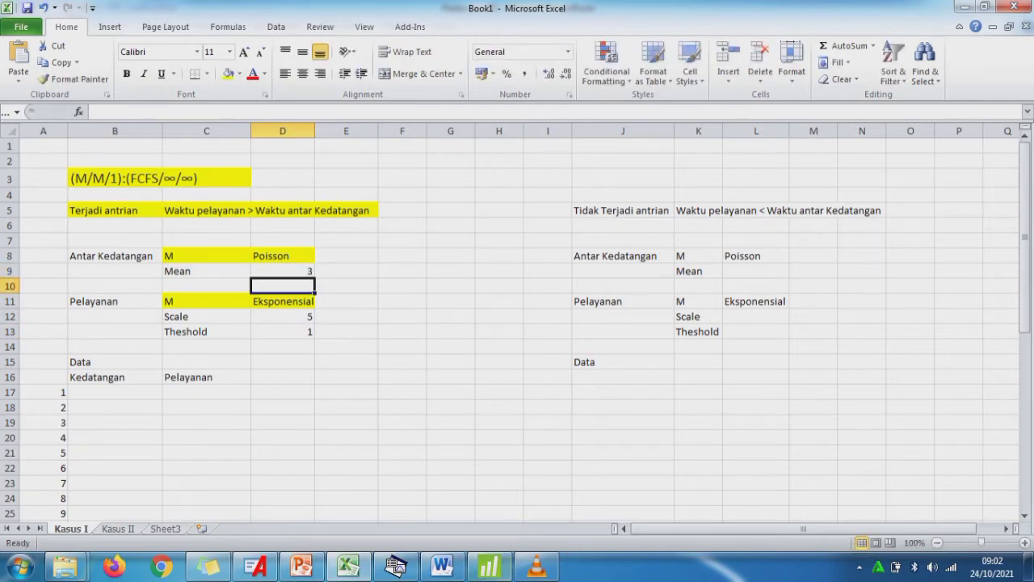
- Switch to Minitab and set up Poisson random data generation with 30 rows stored in column C1
{"action": "left_click", "coordinate": [490, 566]}
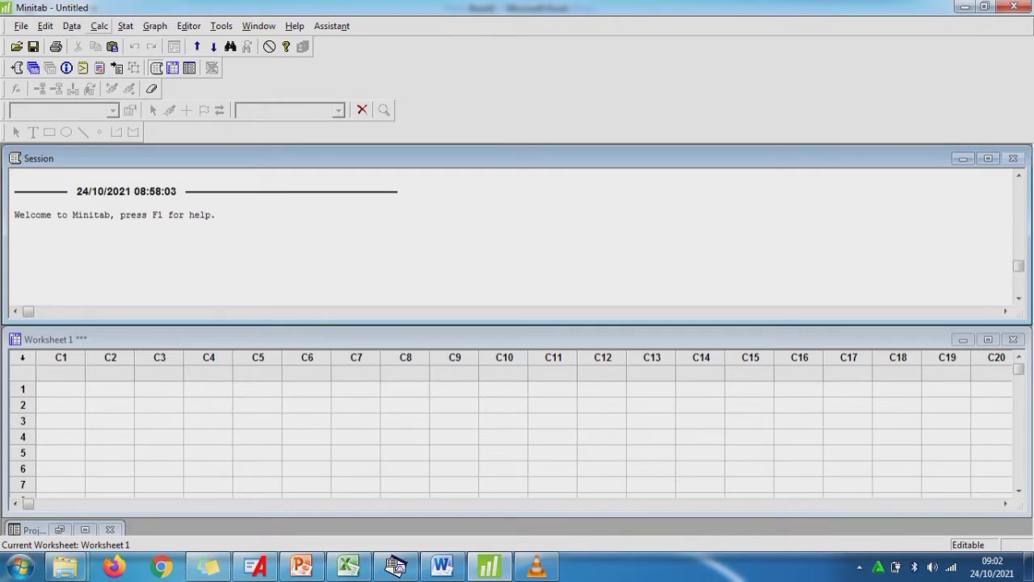
{"action": "left_click", "coordinate": [99, 26]}
{"action": "mouse_move", "coordinate": [162, 189]}
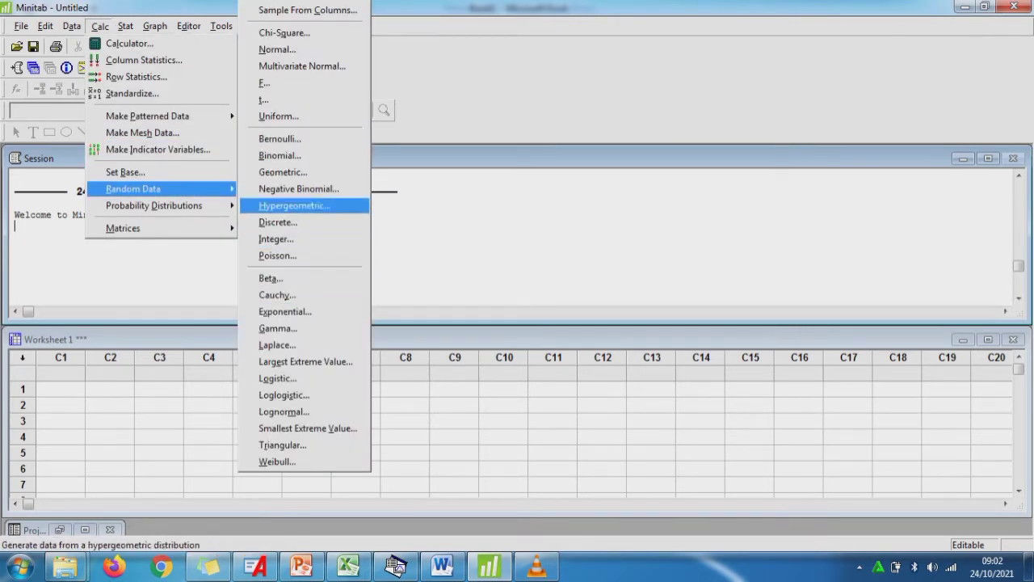
{"action": "left_click", "coordinate": [277, 255]}
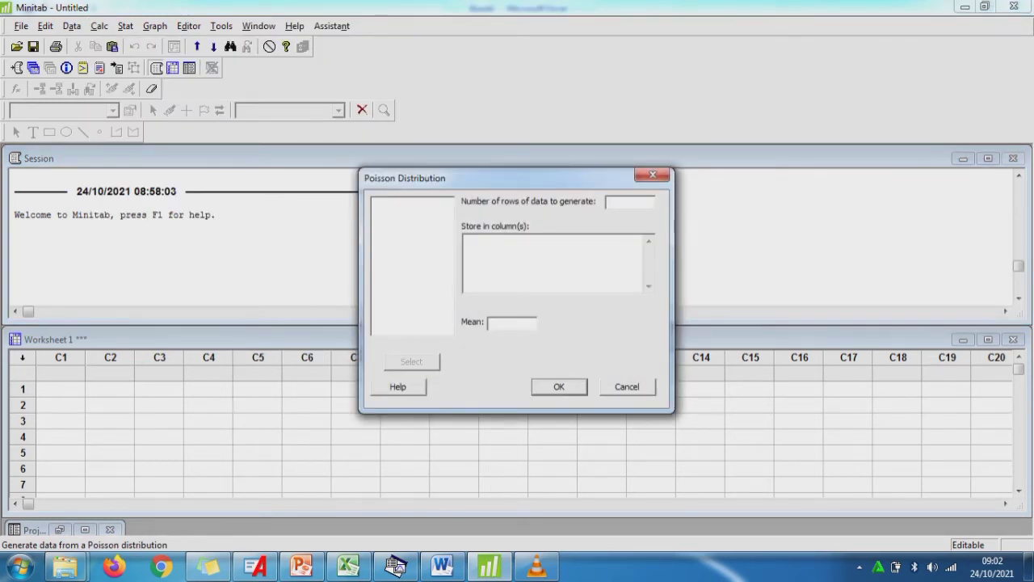
{"action": "type", "text": "30"}
{"action": "type", "text": "C1"}
- Switch to Excel and fill the Poisson Mean row C9:D9 with yellow
{"action": "left_click", "coordinate": [334, 572]}
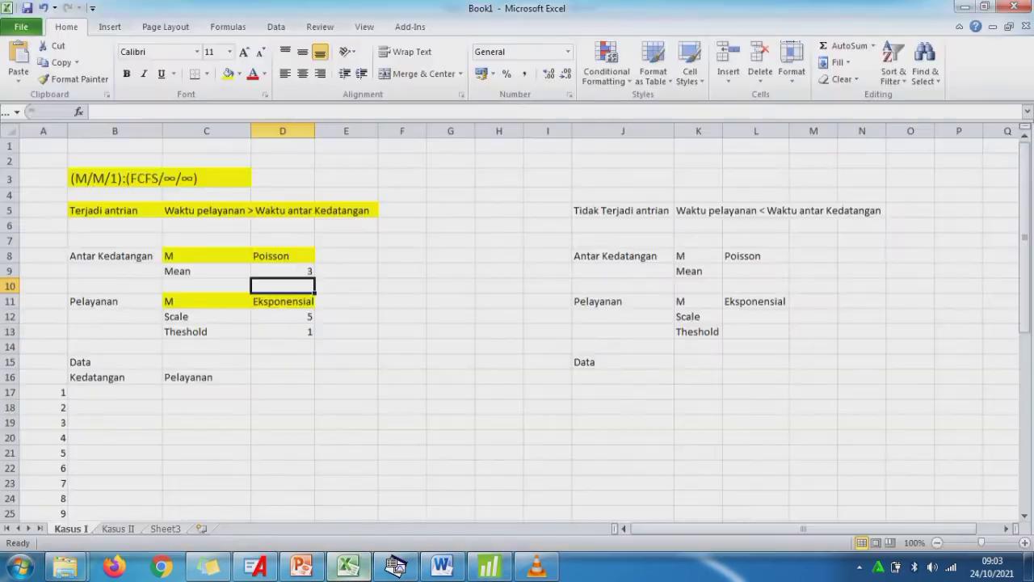
{"action": "key", "text": "Up"}
{"action": "key", "text": "Left"}
{"action": "key", "text": "shift+Right"}
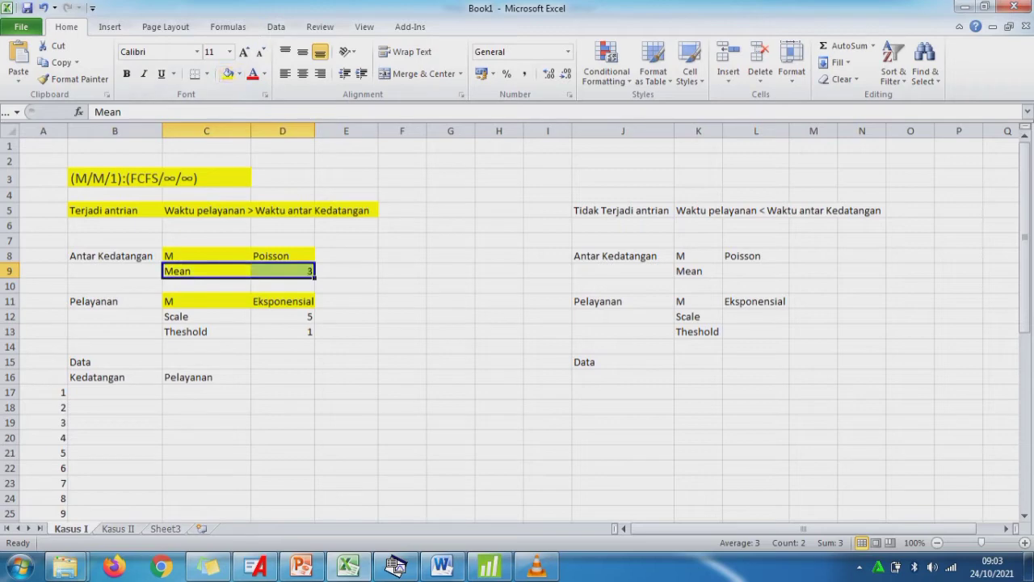
- Switch back to Minitab, set the Poisson mean to 3 and generate the random data
{"action": "left_click", "coordinate": [489, 568]}
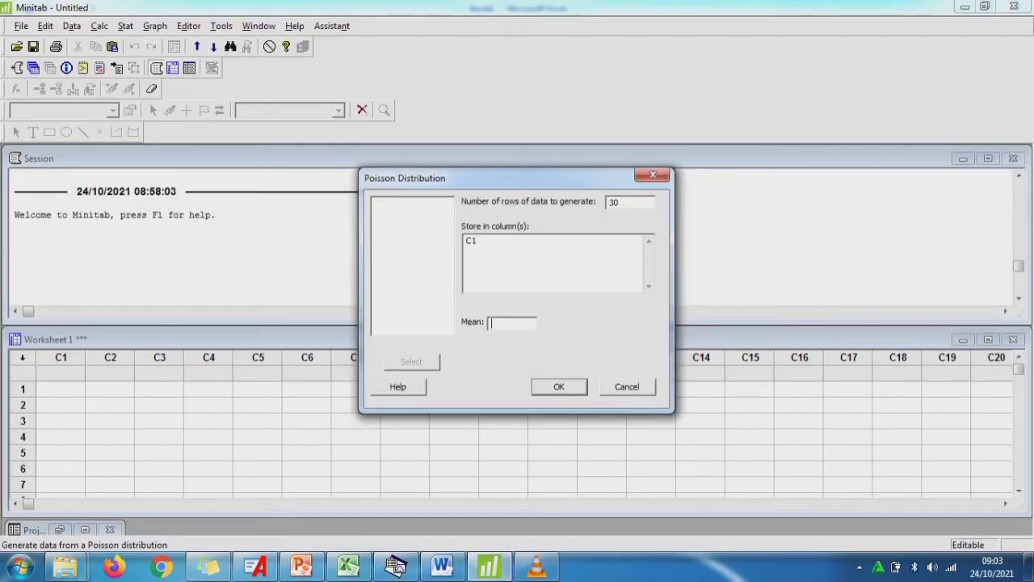
{"action": "type", "text": "3"}
{"action": "key", "text": "Return"}
- Copy the 30 generated values from column C1 into a new Notepad document
{"action": "left_click_drag", "start_coordinate": [61, 389], "coordinate": [85, 395]}
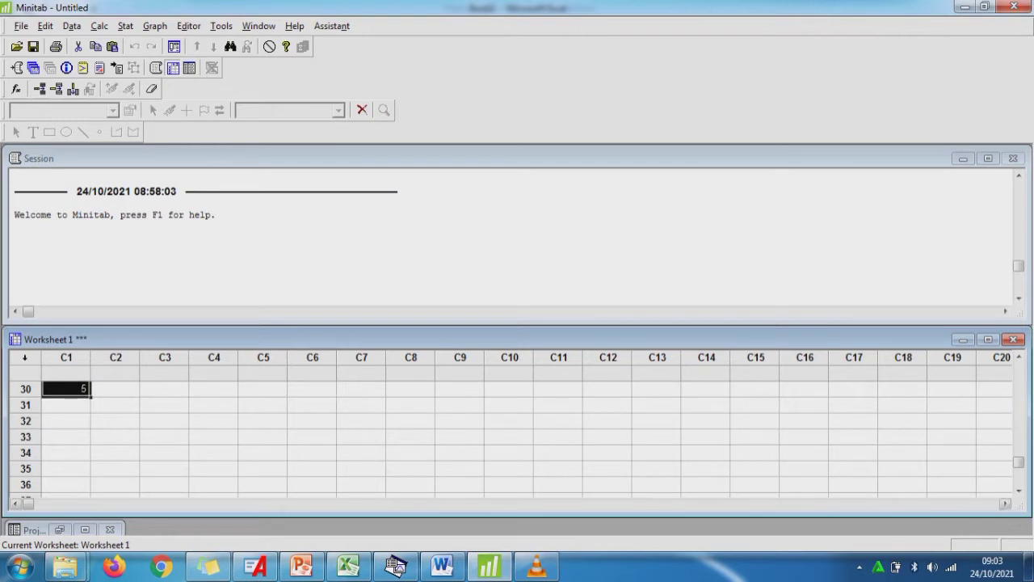
{"action": "left_click", "coordinate": [21, 567]}
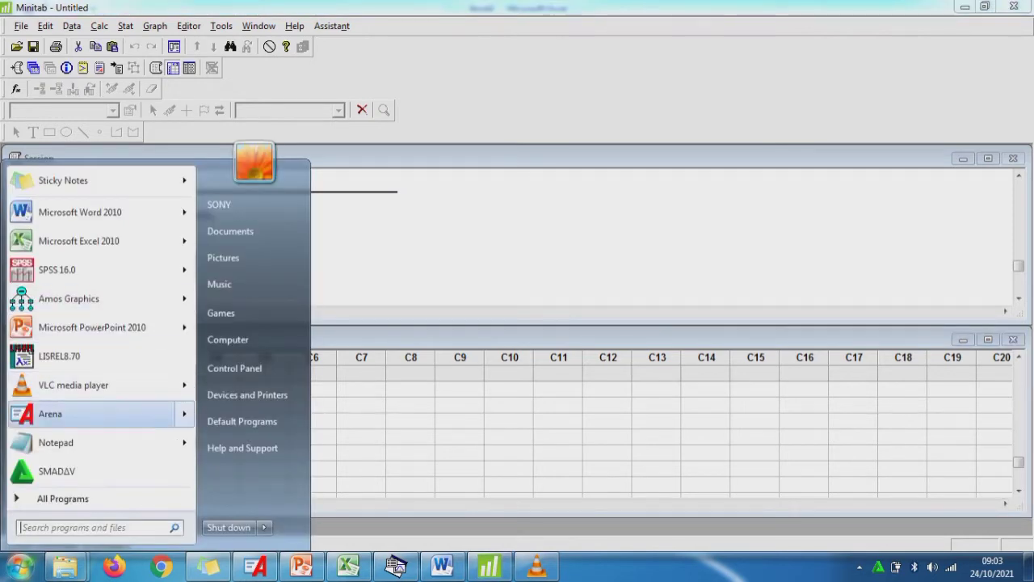
{"action": "left_click", "coordinate": [56, 442]}
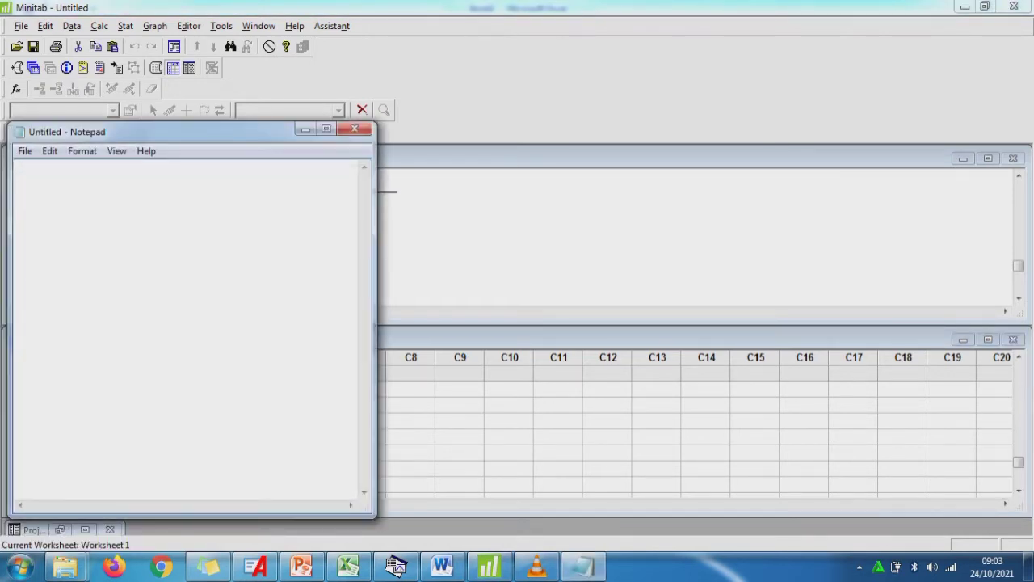
{"action": "key", "text": "ctrl+v"}
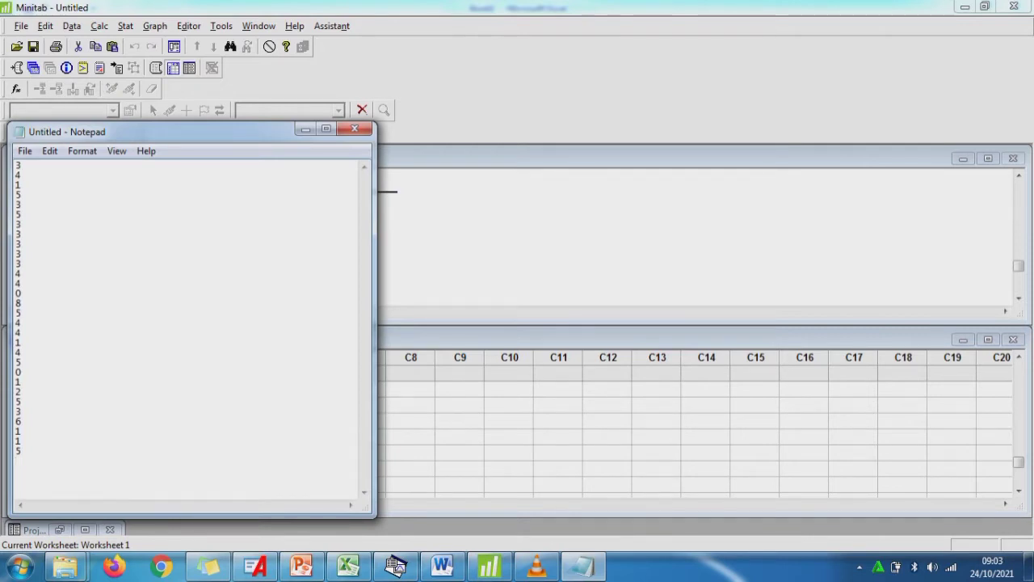
- Save the Notepad document as Kedatangan I in the Notasi Kendel Arena folder and close it
{"action": "key", "text": "ctrl+s"}
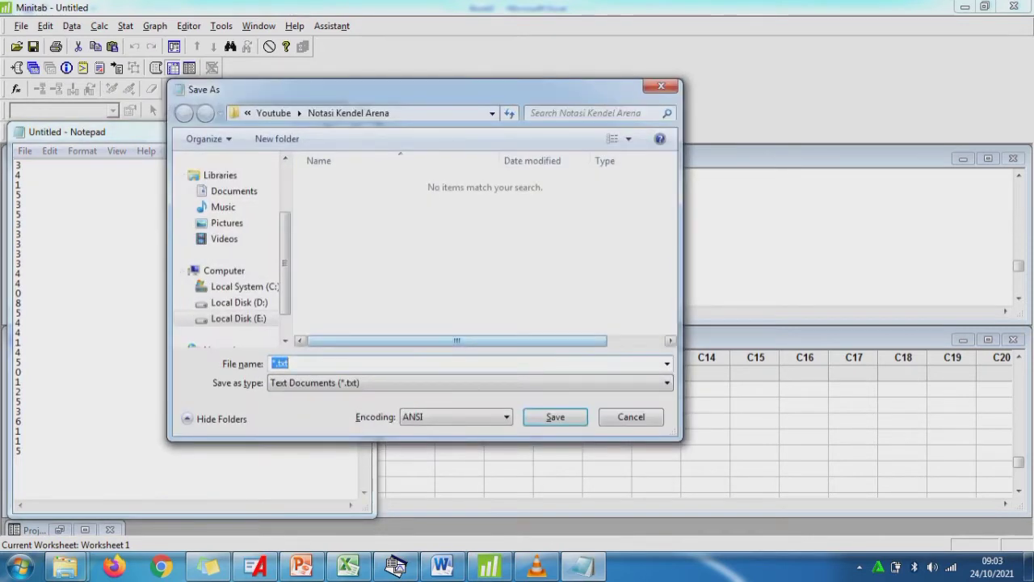
{"action": "type", "text": "K"}
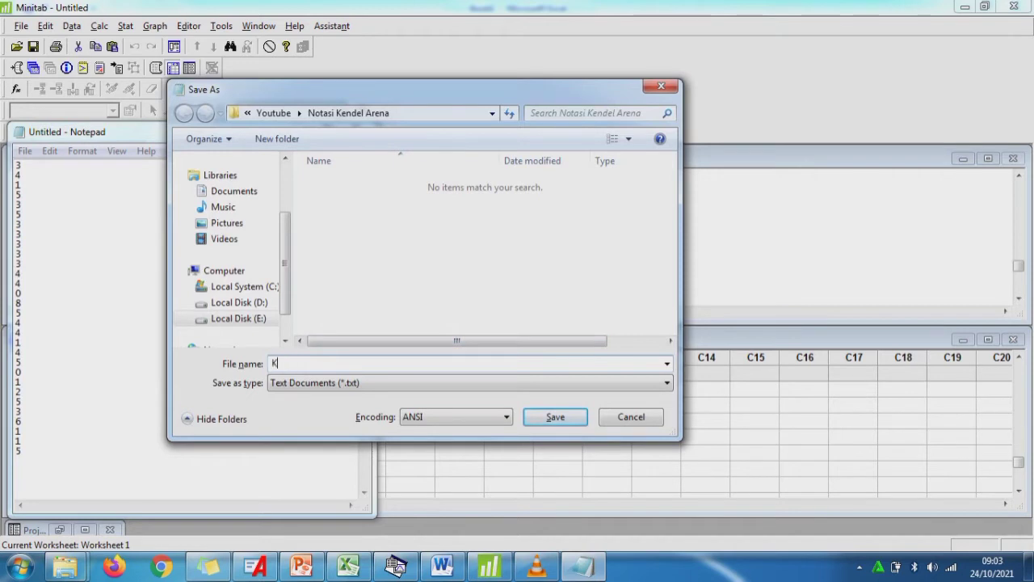
{"action": "type", "text": "edatangan I"}
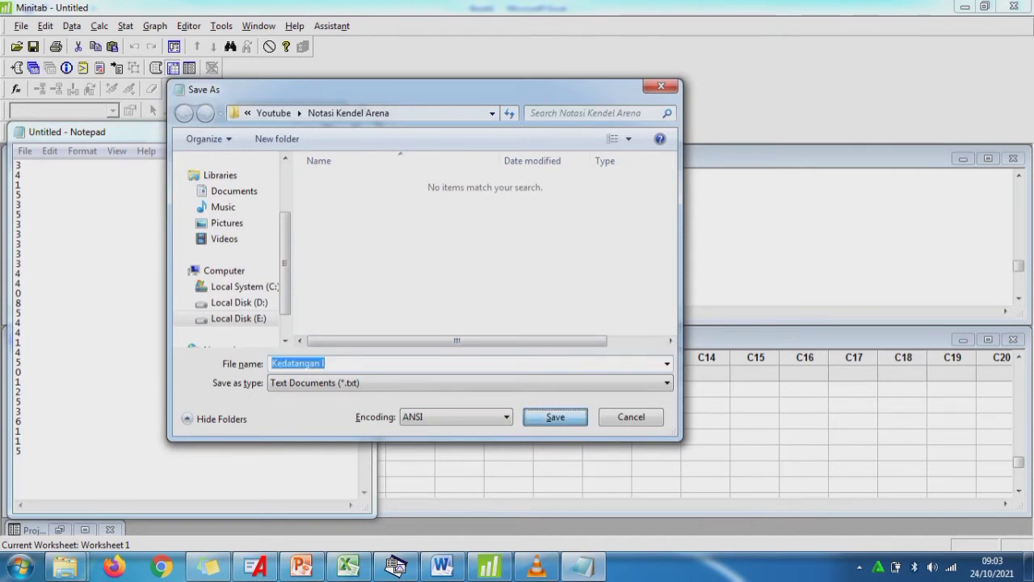
{"action": "key", "text": "Return"}
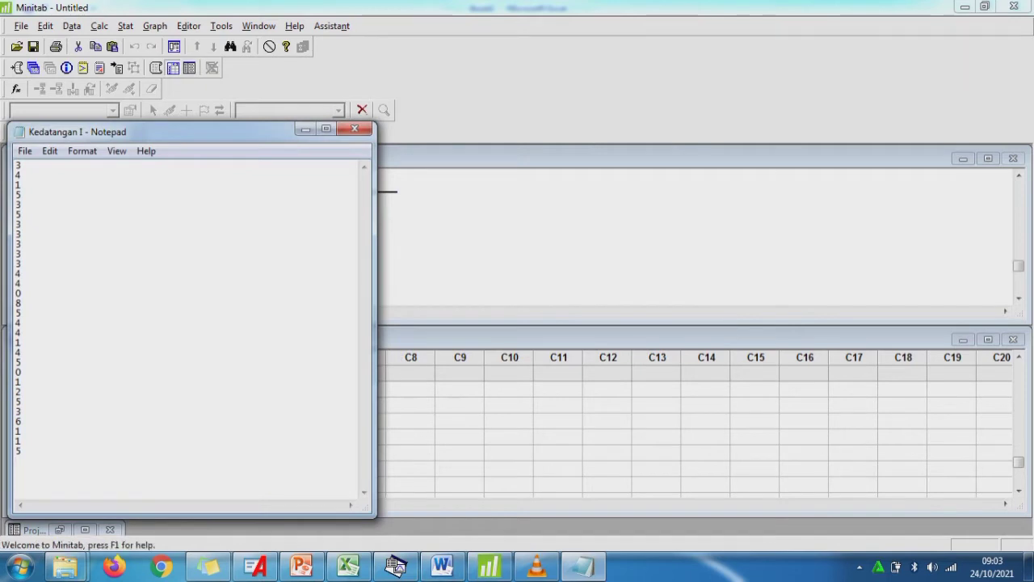
{"action": "left_click", "coordinate": [354, 129]}
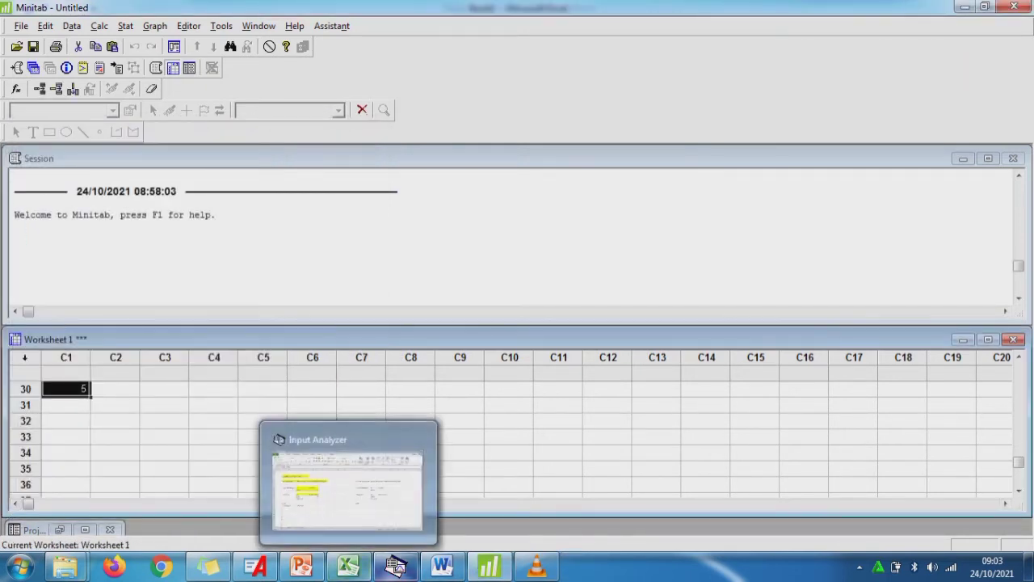
- Switch to Input Analyzer, load the existing data file Kedatangan I into a new input window and fit the best distribution
{"action": "left_click", "coordinate": [395, 566]}
{"action": "left_click", "coordinate": [15, 41]}
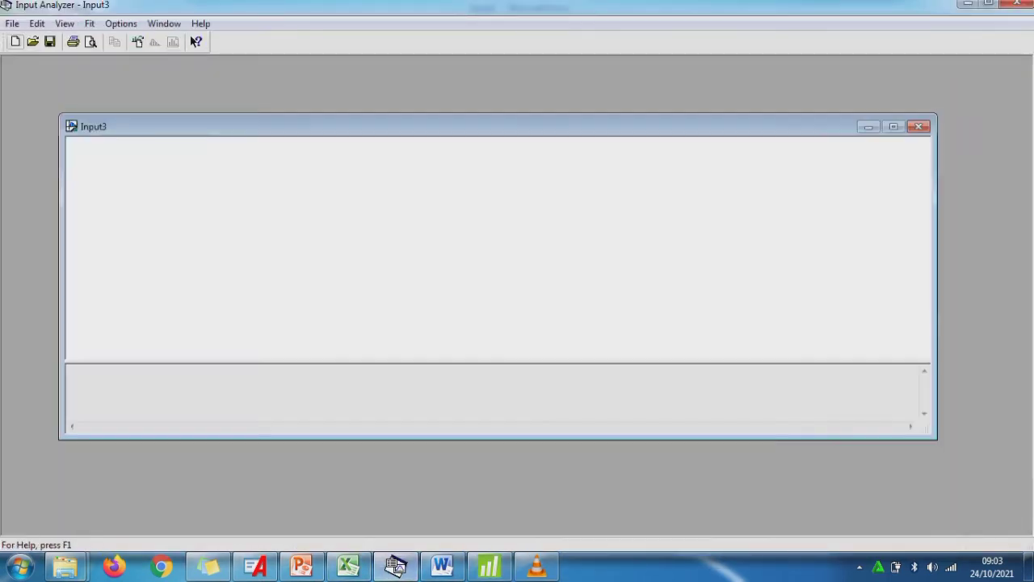
{"action": "left_click", "coordinate": [12, 24]}
{"action": "mouse_move", "coordinate": [81, 133]}
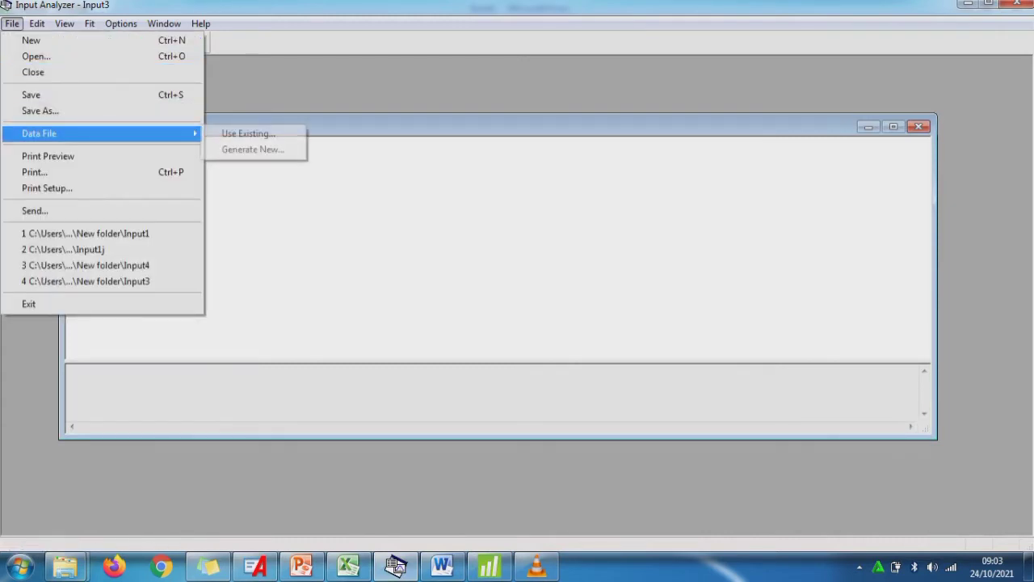
{"action": "left_click", "coordinate": [253, 133]}
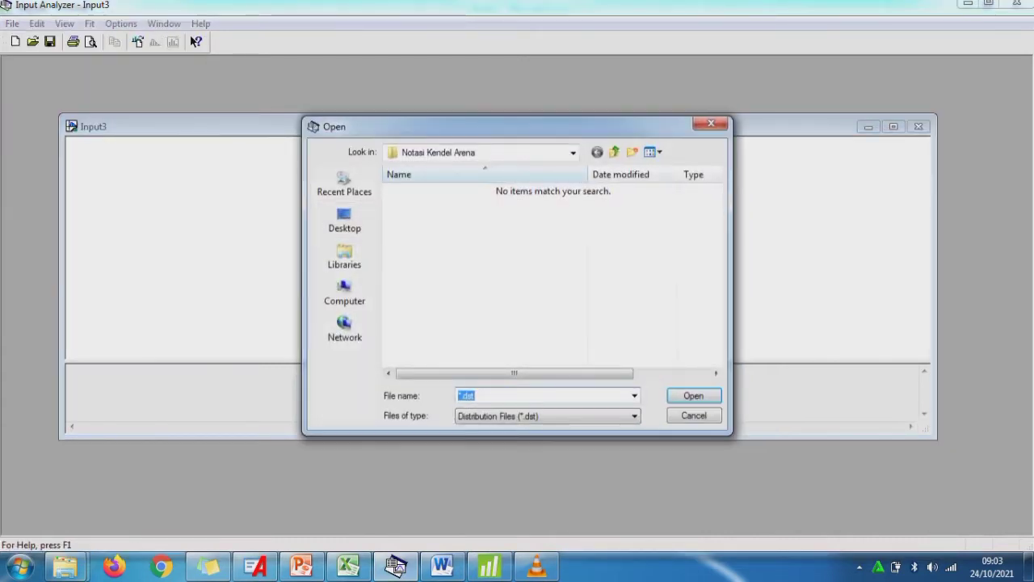
{"action": "left_click", "coordinate": [549, 417]}
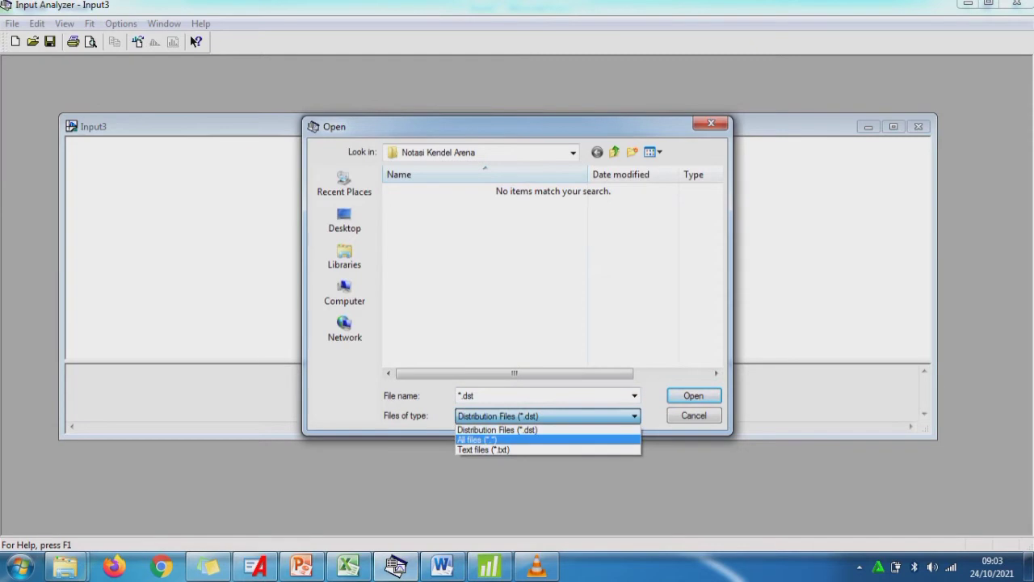
{"action": "left_click", "coordinate": [485, 437]}
{"action": "left_click", "coordinate": [428, 190]}
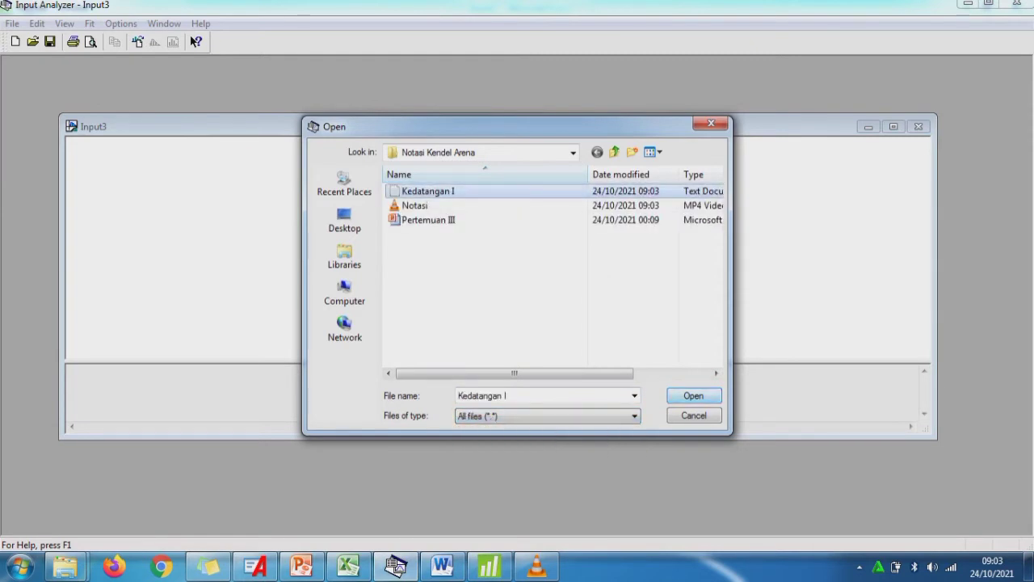
{"action": "left_click", "coordinate": [693, 395]}
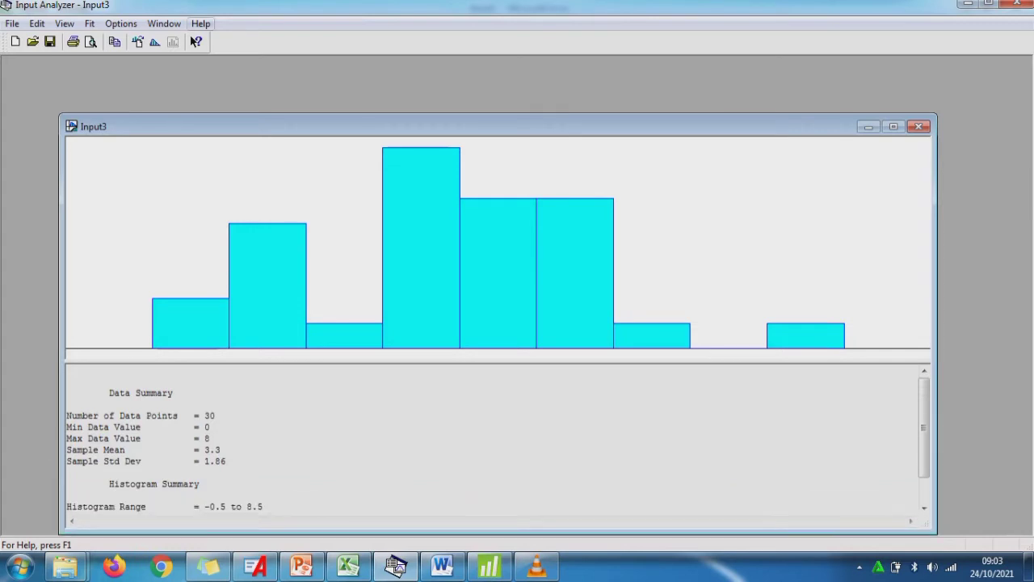
{"action": "left_click", "coordinate": [156, 42]}
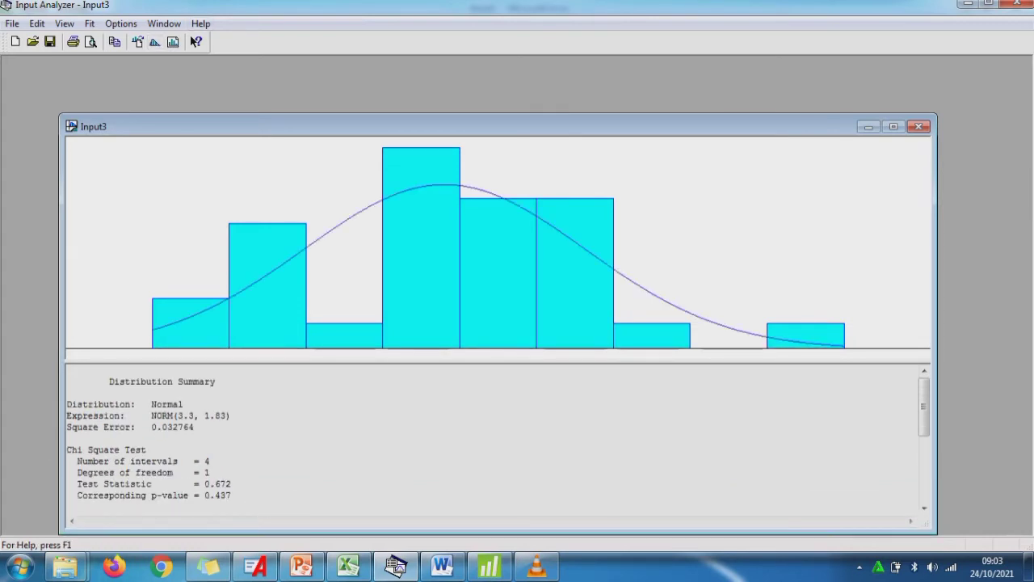
- Show the fit-all summary for the arrival data, highlight the Poisson row and move the summary clear of the histogram
{"action": "left_click_drag", "start_coordinate": [485, 126], "coordinate": [429, 69]}
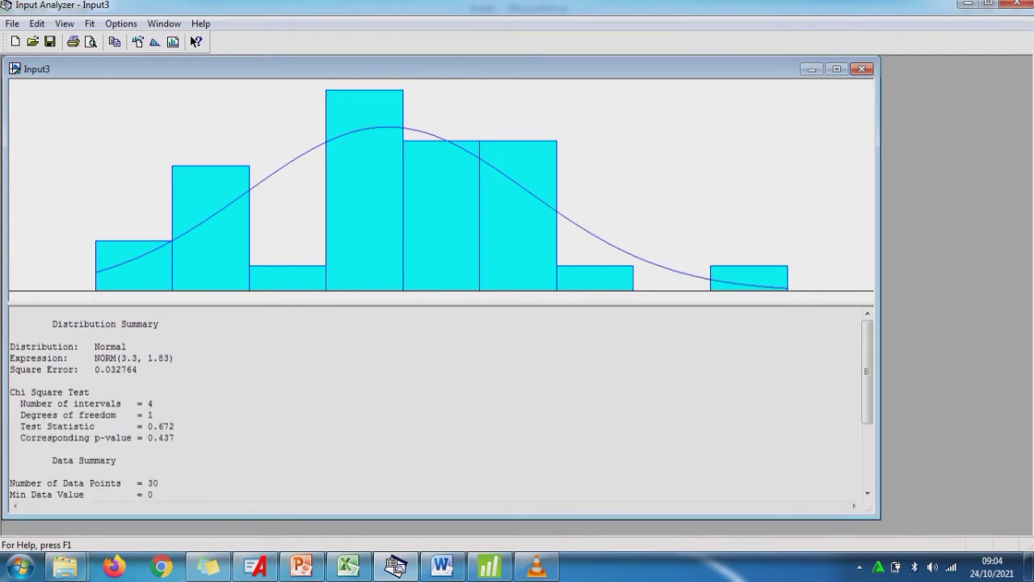
{"action": "left_click", "coordinate": [173, 42]}
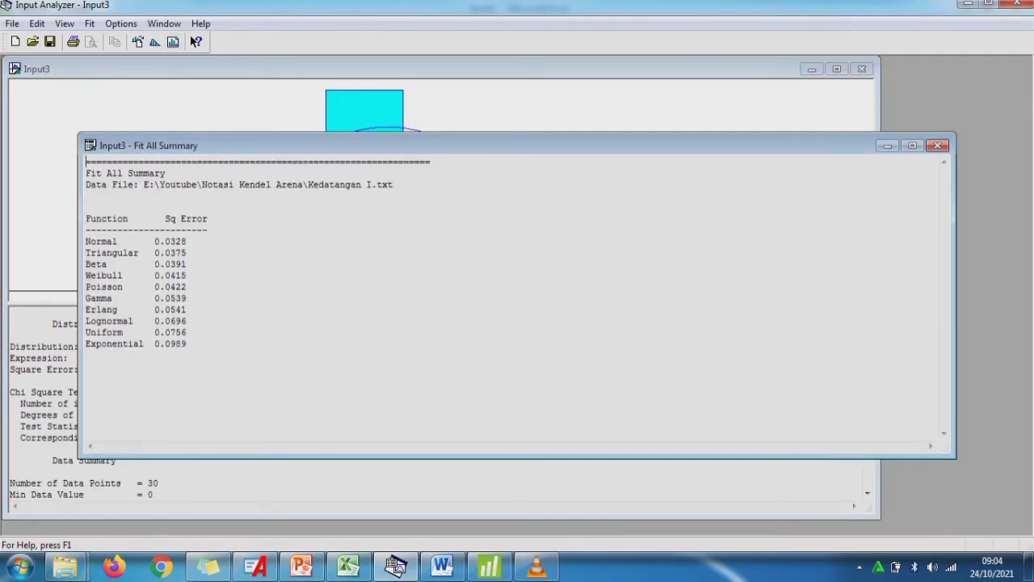
{"action": "left_click_drag", "start_coordinate": [90, 287], "coordinate": [187, 287]}
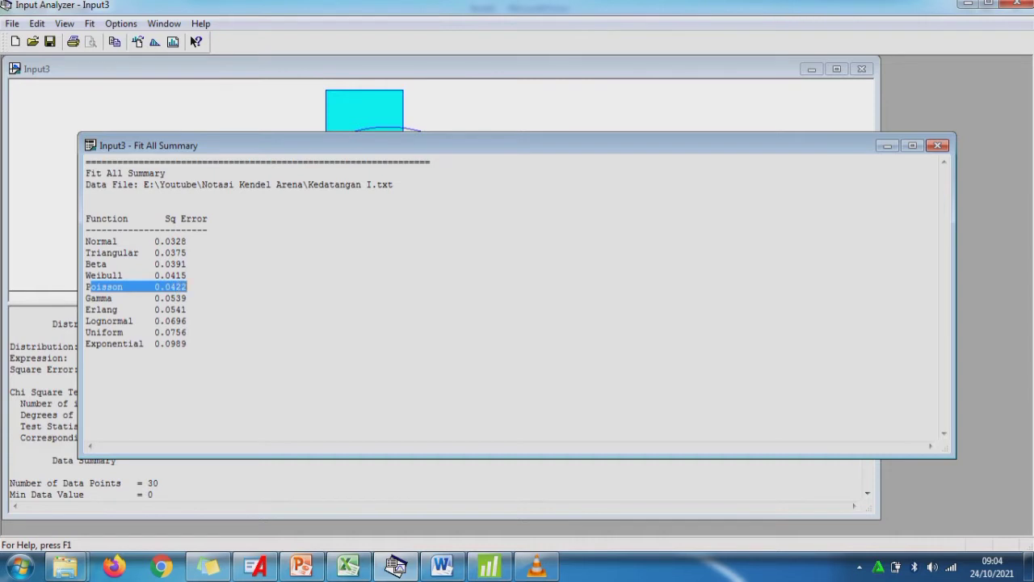
{"action": "left_click_drag", "start_coordinate": [85, 287], "coordinate": [186, 287]}
{"action": "left_click_drag", "start_coordinate": [356, 145], "coordinate": [582, 318]}
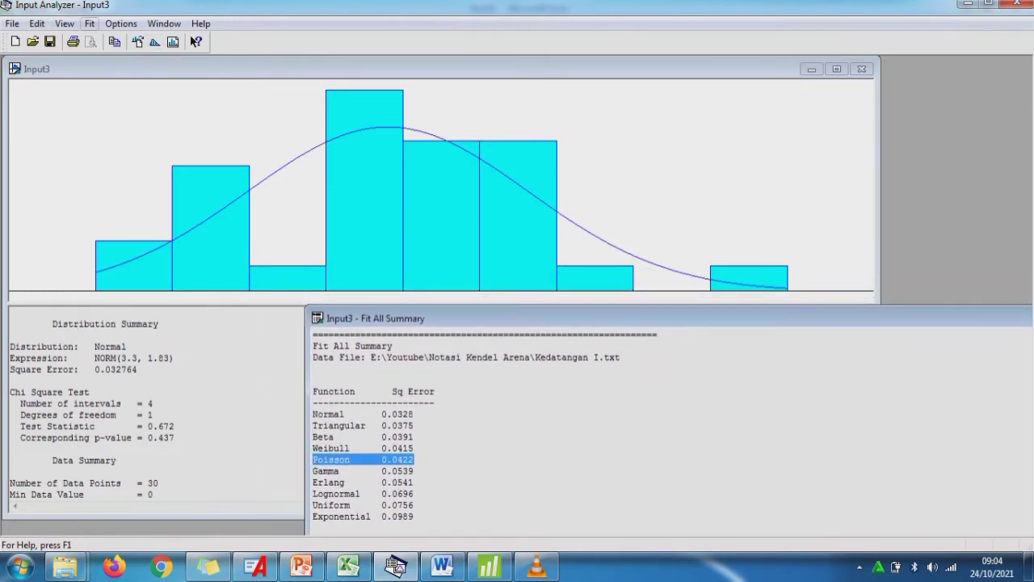
- Fit a Poisson distribution to the arrival data and select its expression in the distribution summary
{"action": "left_click", "coordinate": [90, 24]}
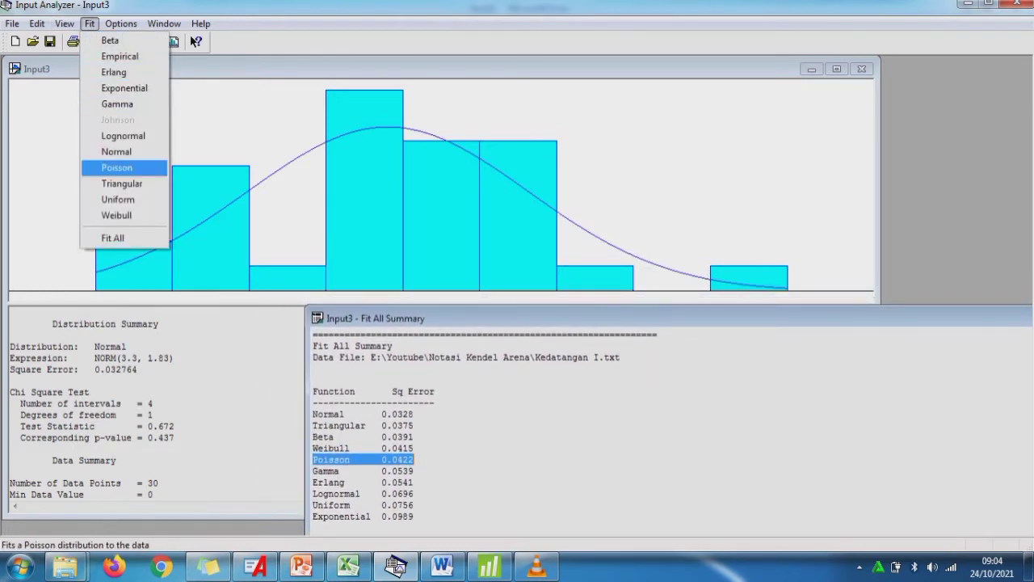
{"action": "left_click", "coordinate": [117, 168]}
{"action": "left_click_drag", "start_coordinate": [142, 358], "coordinate": [94, 358]}
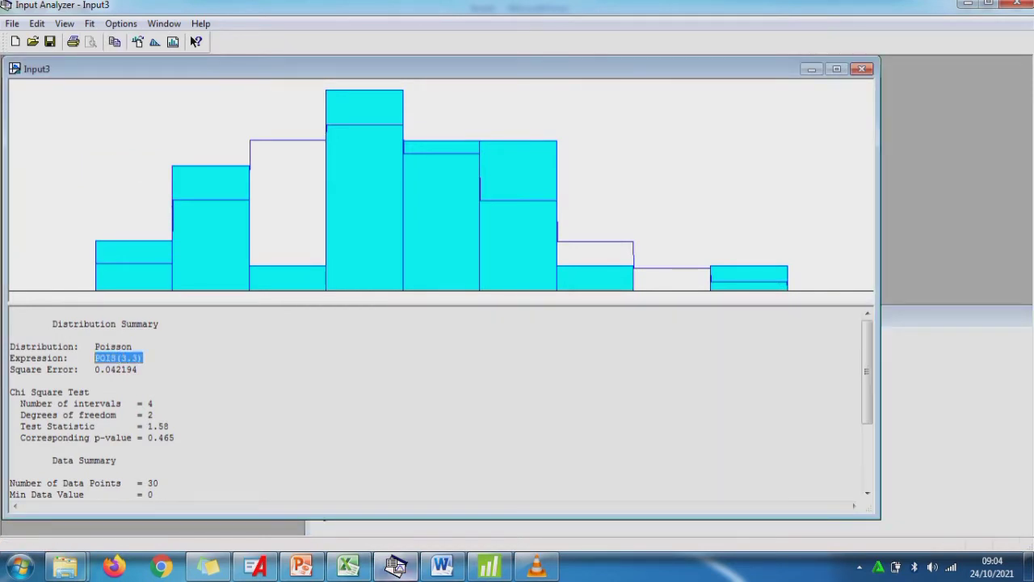
- Switch to Arena and place connected Create, Process and Dispose modules in a row below the clock
{"action": "left_click", "coordinate": [254, 566]}
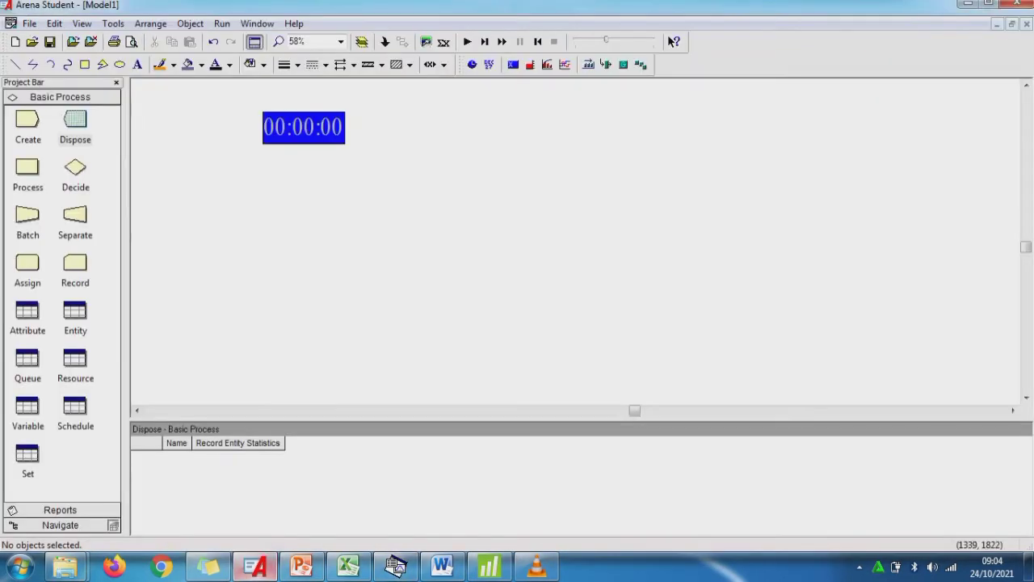
{"action": "left_click_drag", "start_coordinate": [28, 119], "coordinate": [300, 209]}
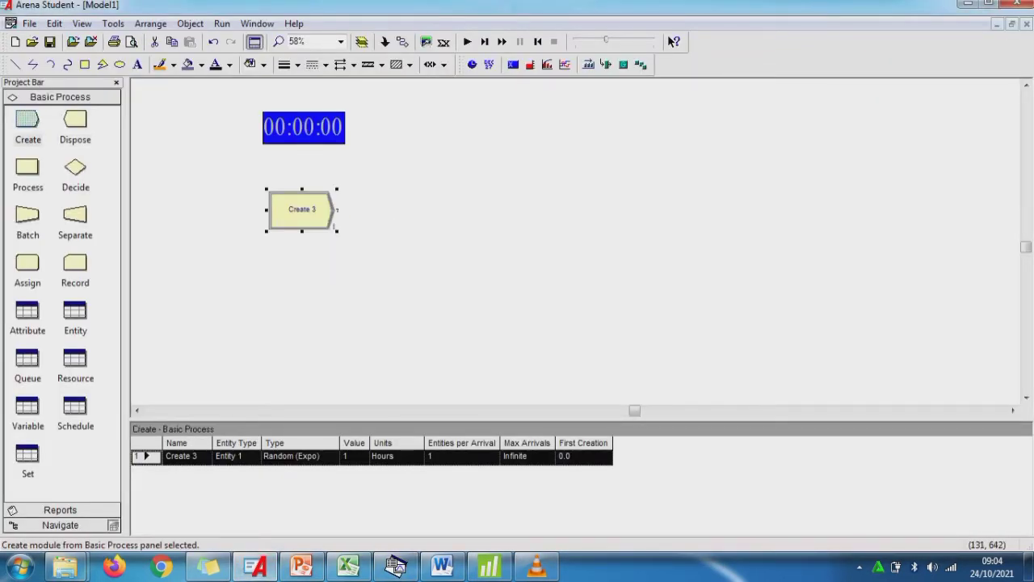
{"action": "left_click_drag", "start_coordinate": [28, 167], "coordinate": [487, 209]}
{"action": "left_click_drag", "start_coordinate": [75, 119], "coordinate": [710, 209]}
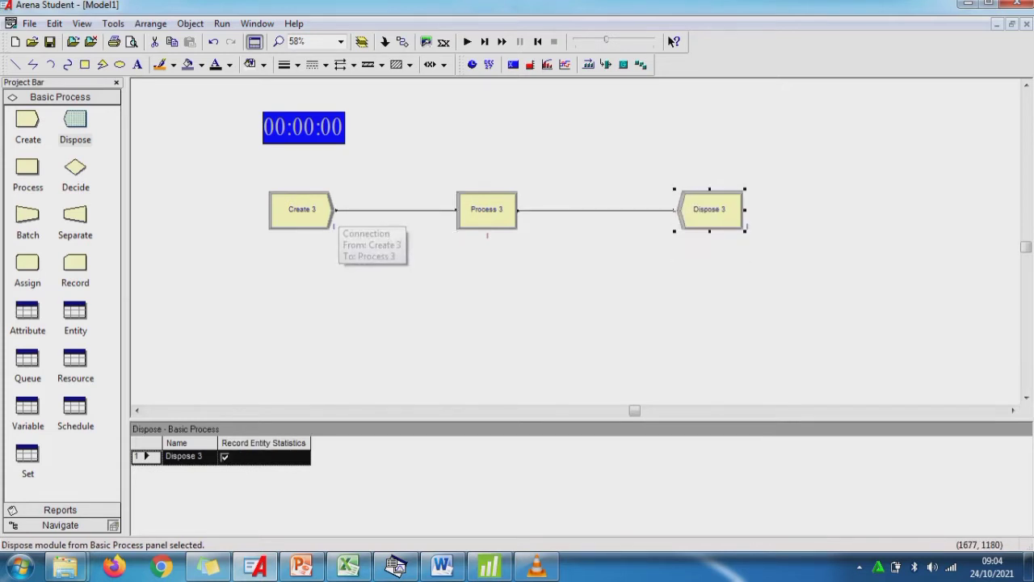
- Set the Create module's time between arrivals to the expression POIS(3.3) with units in minutes
{"action": "double_click", "coordinate": [312, 212]}
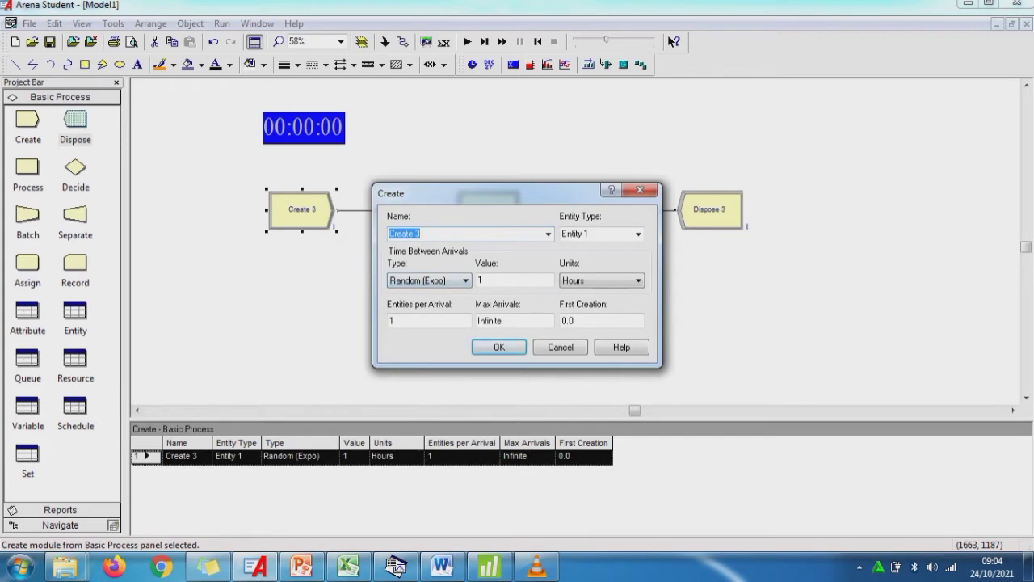
{"action": "left_click", "coordinate": [466, 281]}
{"action": "left_click", "coordinate": [412, 324]}
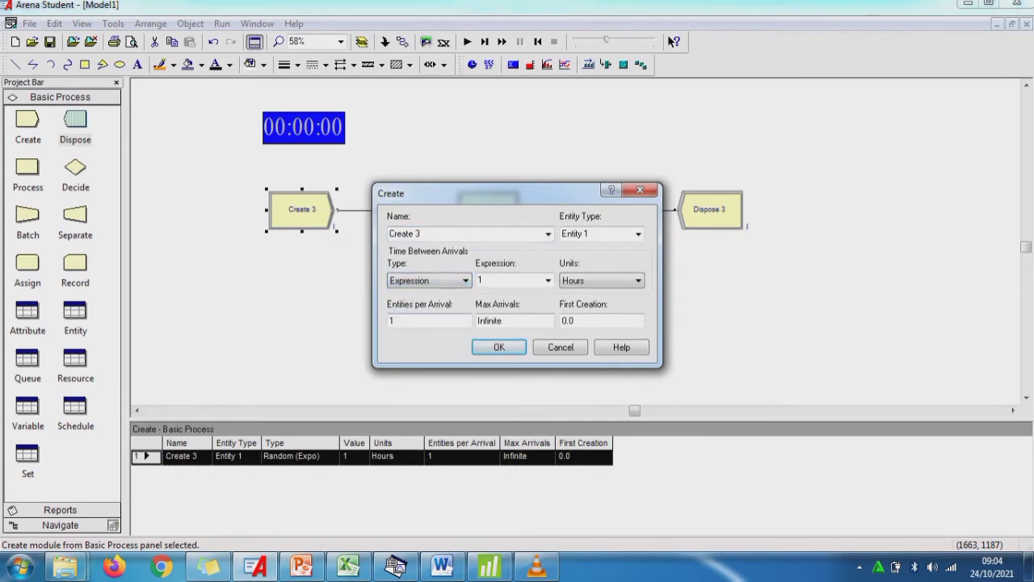
{"action": "left_click", "coordinate": [548, 280]}
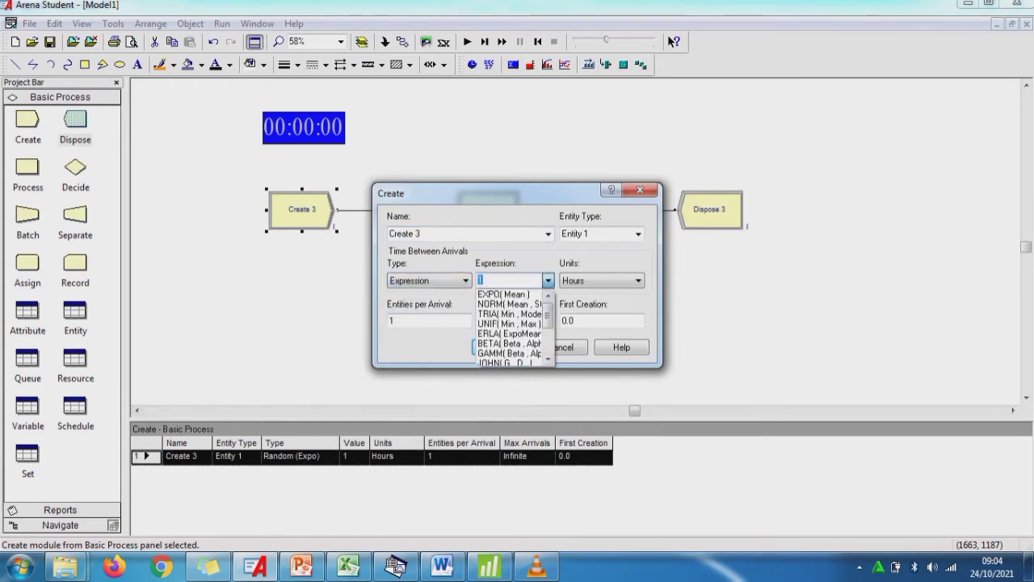
{"action": "scroll", "coordinate": [510, 328], "scroll_direction": "down", "scroll_amount": 2}
{"action": "scroll", "coordinate": [511, 327], "scroll_direction": "up", "scroll_amount": 2}
{"action": "left_click_drag", "start_coordinate": [547, 317], "coordinate": [548, 314]}
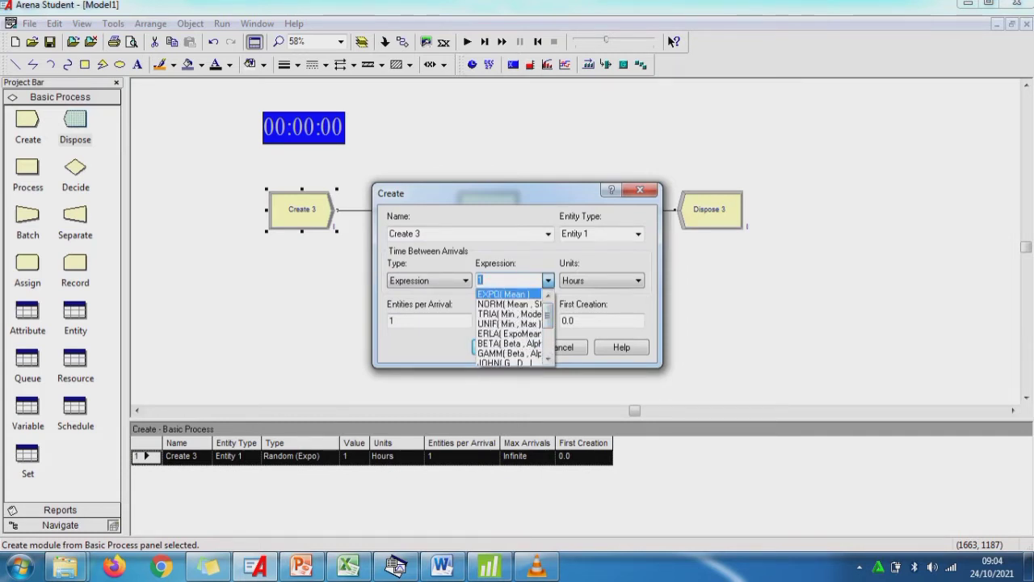
{"action": "type", "text": "POIS(3.3"}
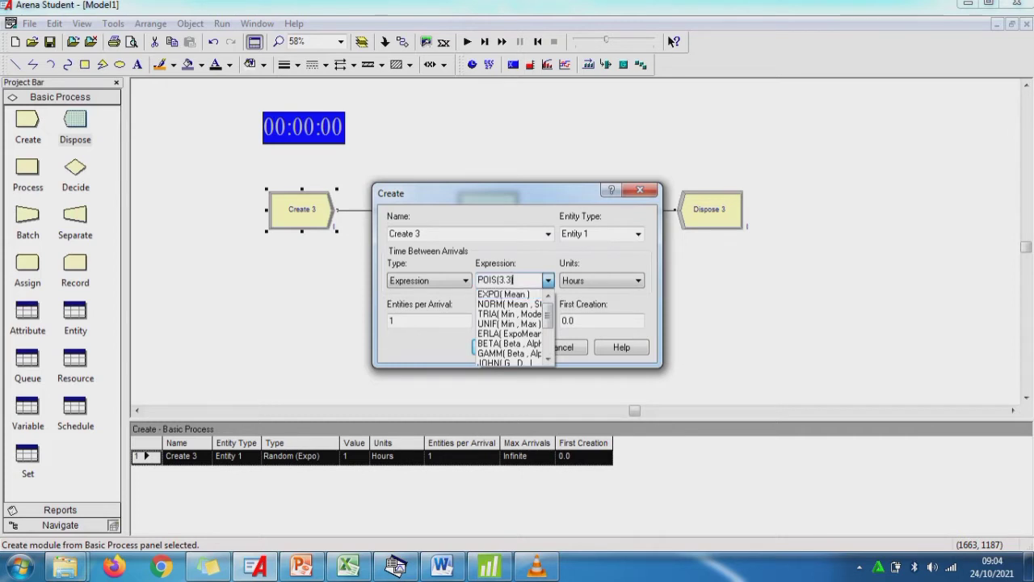
{"action": "type", "text": ")"}
{"action": "left_click", "coordinate": [602, 280]}
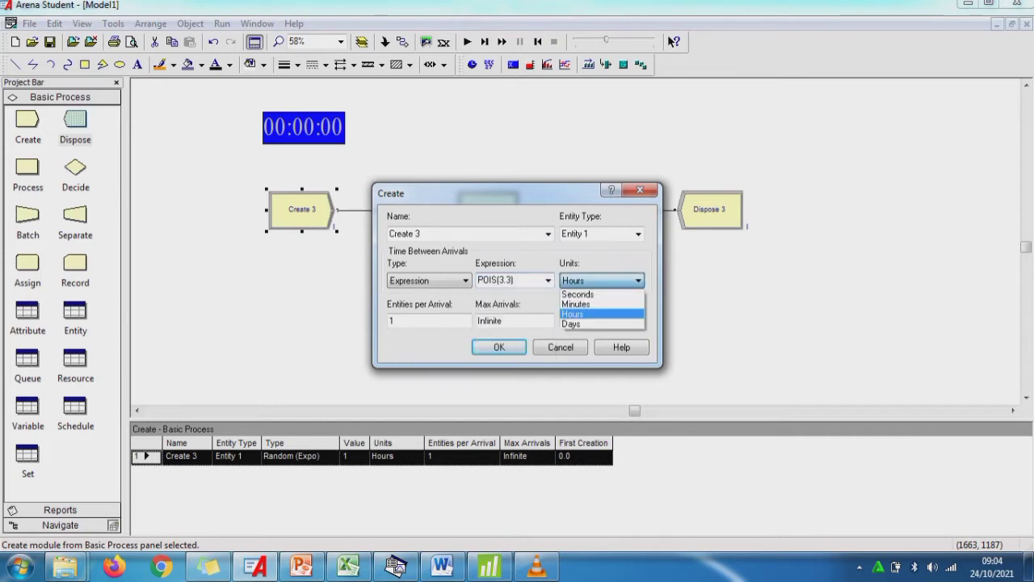
{"action": "left_click", "coordinate": [594, 304]}
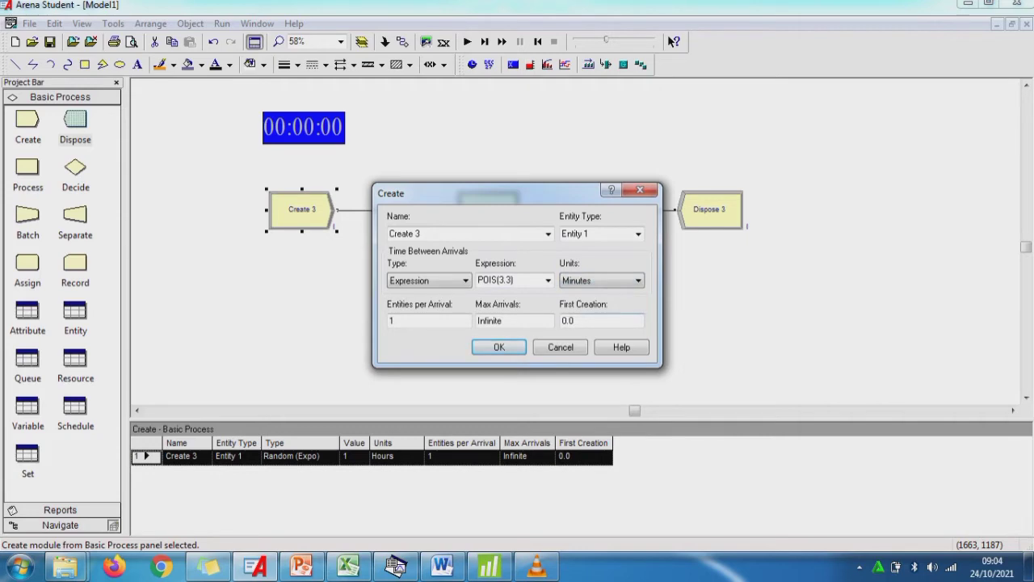
{"action": "left_click", "coordinate": [499, 346]}
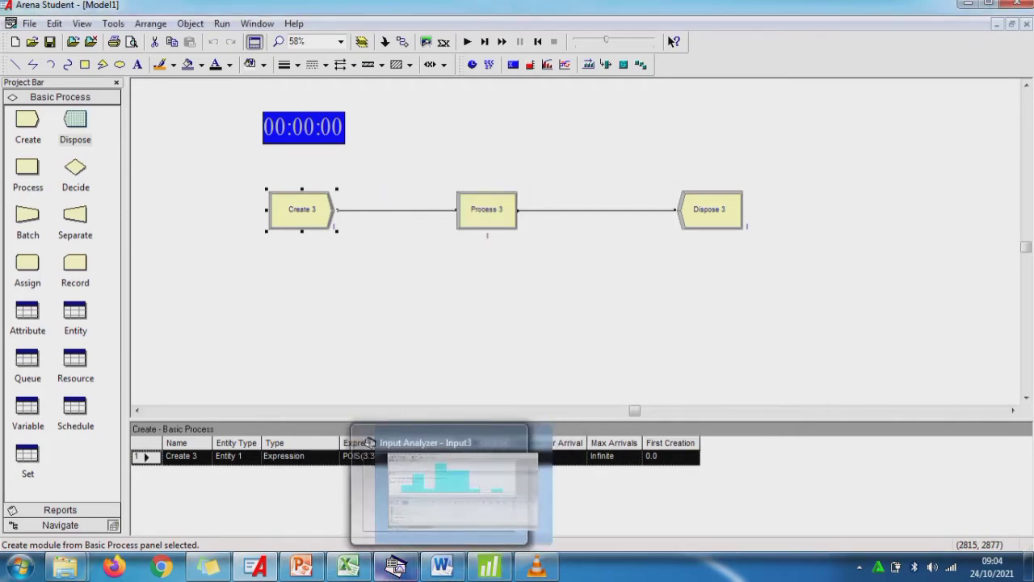
- Select the service scale and threshold cells in Excel, and set up 30 rows of exponential random data for column C2 in Minitab
{"action": "left_click", "coordinate": [396, 566]}
{"action": "left_click_drag", "start_coordinate": [206, 317], "coordinate": [283, 331]}
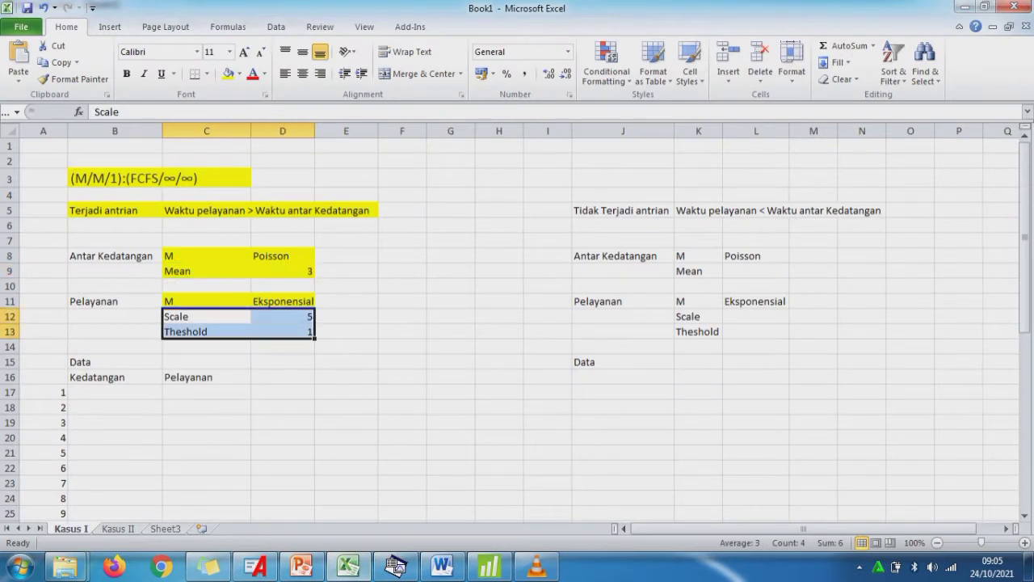
{"action": "left_click", "coordinate": [489, 566]}
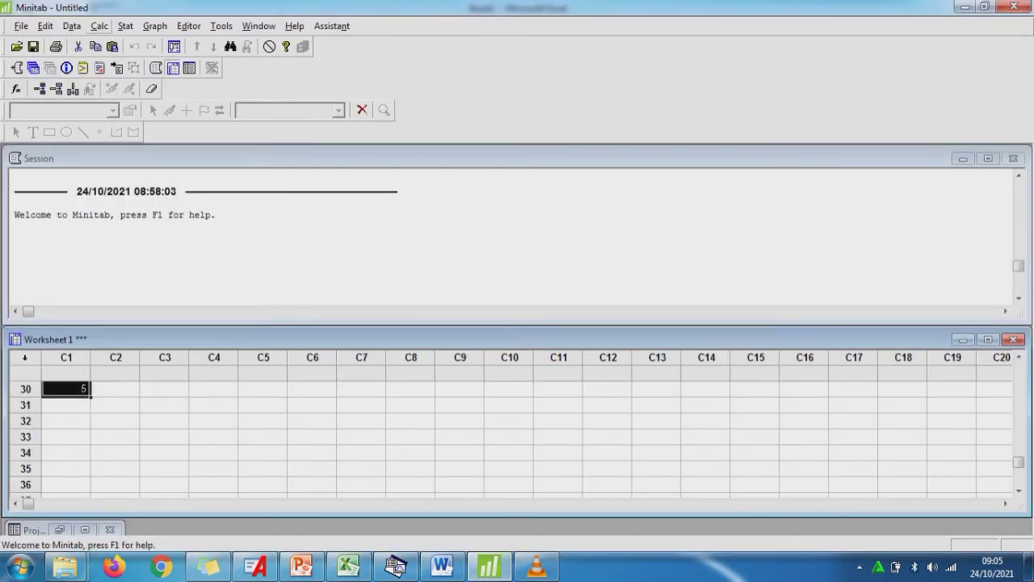
{"action": "left_click", "coordinate": [99, 26]}
{"action": "mouse_move", "coordinate": [133, 189]}
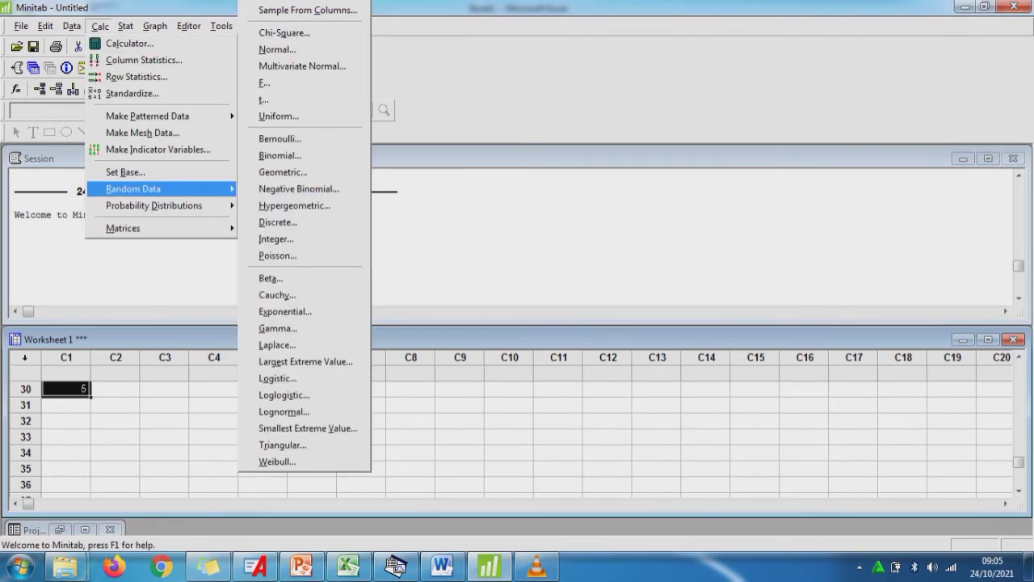
{"action": "left_click", "coordinate": [284, 311]}
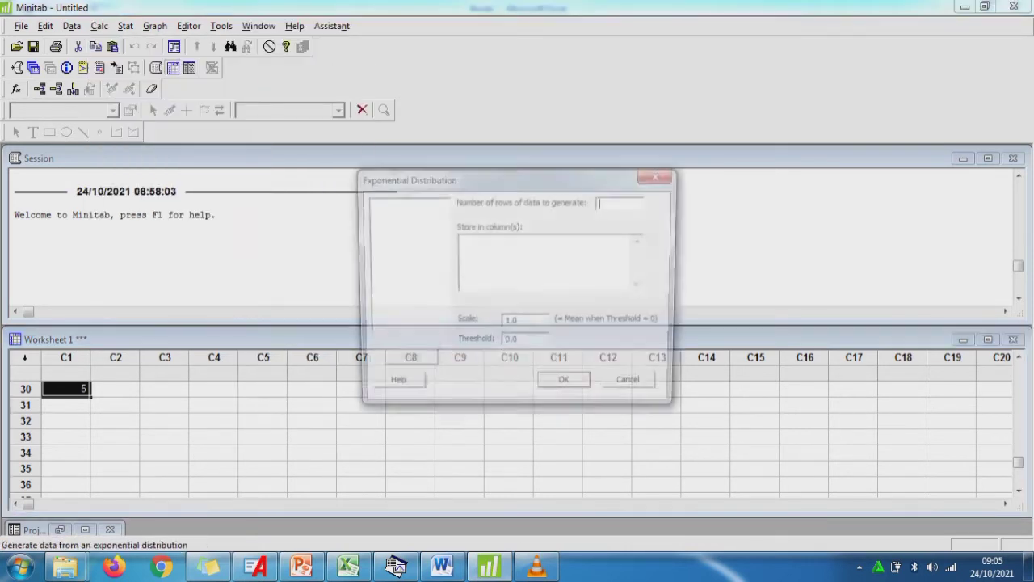
{"action": "type", "text": "30"}
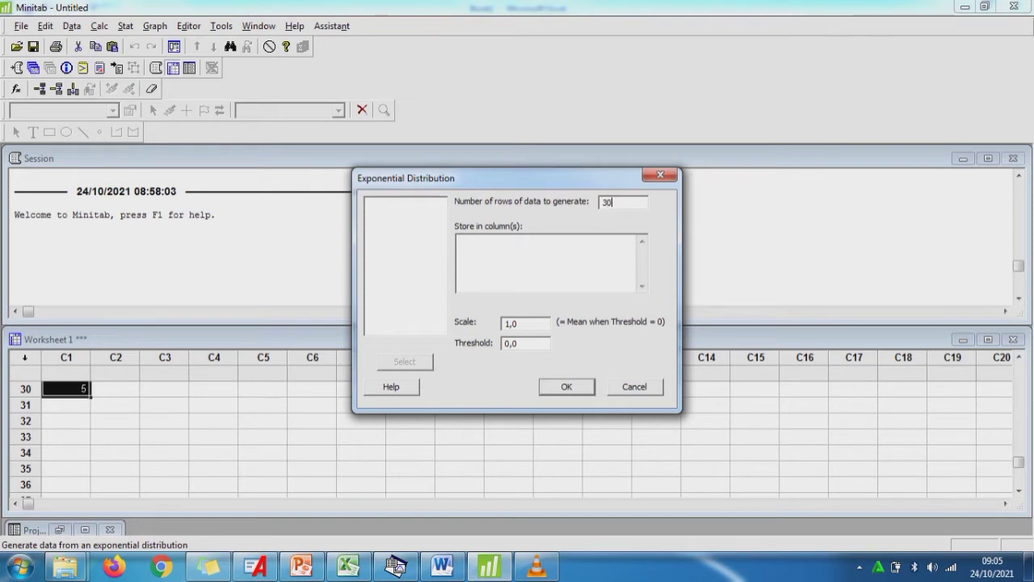
{"action": "key", "text": "Tab"}
{"action": "type", "text": "C2"}
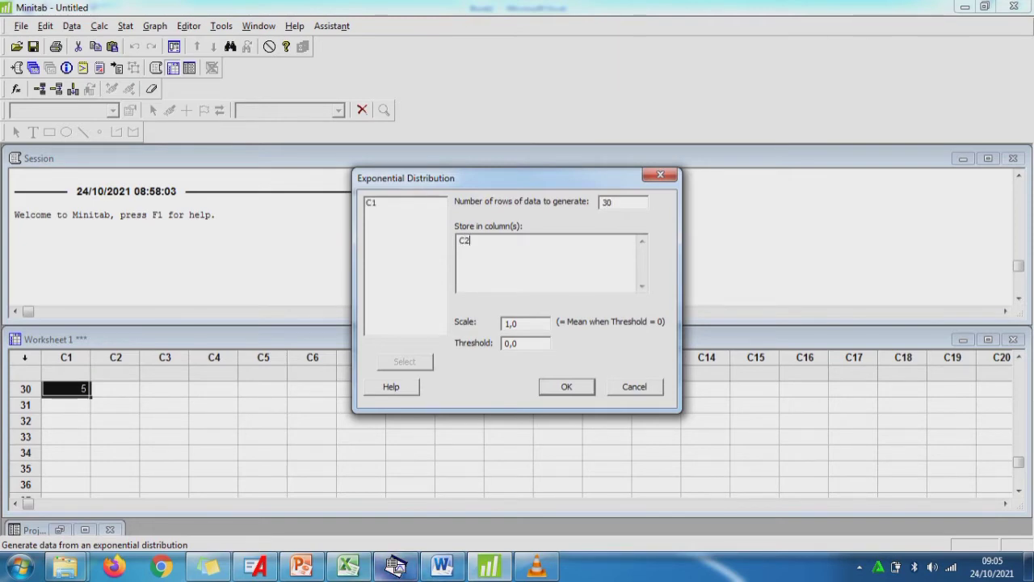
- Fill the service scale and threshold cells yellow in Excel, and generate the Minitab exponential data with scale 5 and threshold 1
{"action": "left_click", "coordinate": [349, 566]}
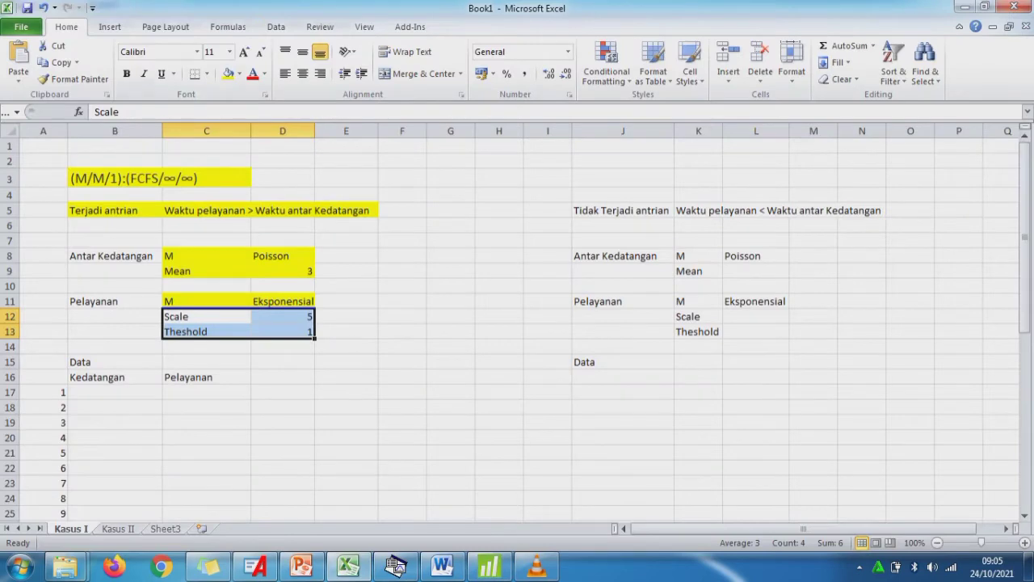
{"action": "left_click", "coordinate": [228, 73]}
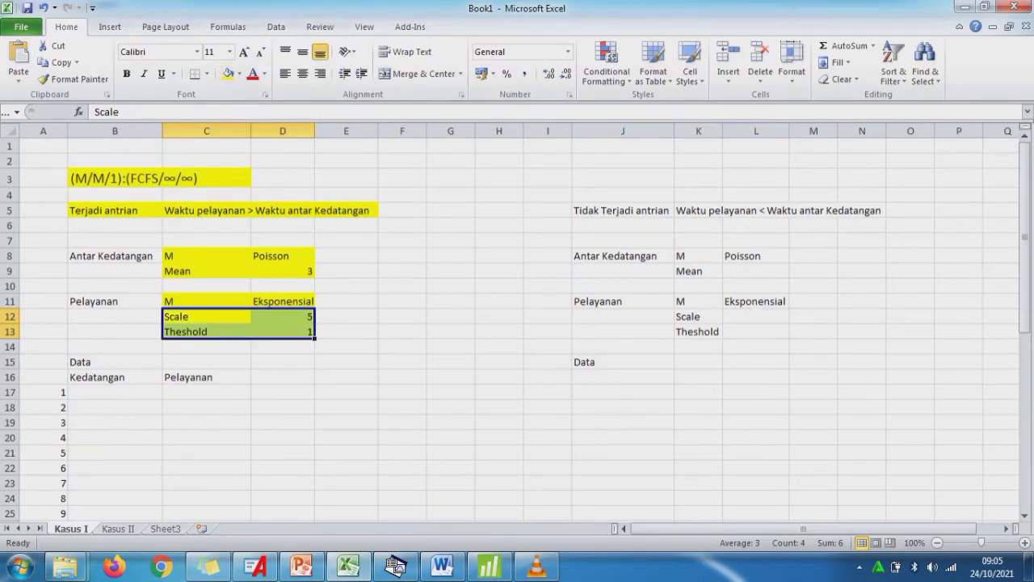
{"action": "left_click", "coordinate": [490, 567]}
{"action": "left_click", "coordinate": [505, 324]}
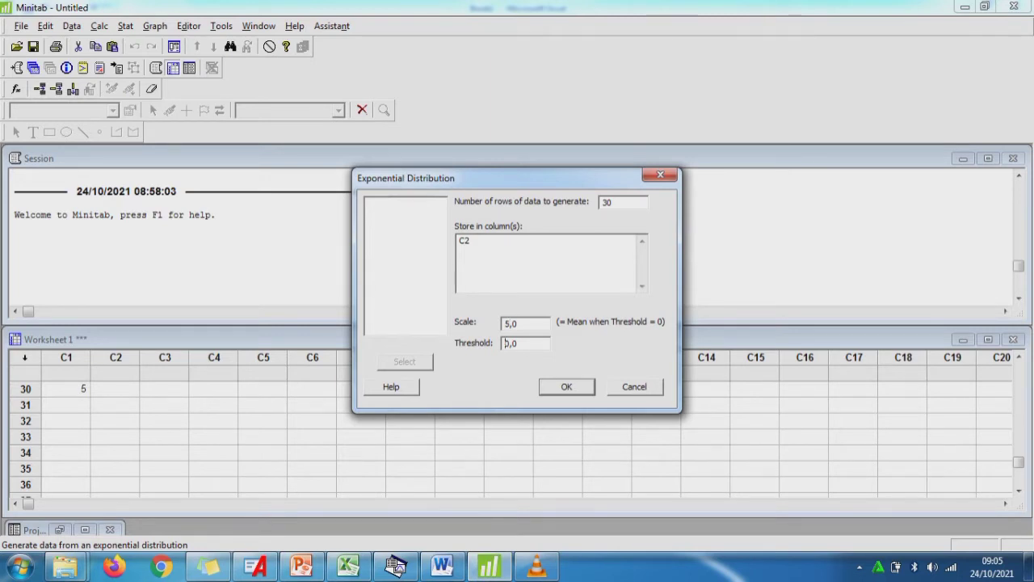
{"action": "left_click", "coordinate": [567, 386]}
- Copy the 30 generated service values from column C2 into a new Notepad document
{"action": "key", "text": "Right"}
{"action": "key", "text": "Up"}
{"action": "key", "text": "Up"}
{"action": "key", "text": "Up"}
{"action": "key", "text": "Up"}
{"action": "key", "text": "Up"}
{"action": "key", "text": "Up"}
{"action": "key", "text": "Up"}
{"action": "key", "text": "Up"}
{"action": "key", "text": "Up"}
{"action": "key", "text": "Up"}
{"action": "key", "text": "Up"}
{"action": "key", "text": "Up"}
{"action": "key", "text": "Up"}
{"action": "key", "text": "Up"}
{"action": "key", "text": "Up"}
{"action": "key", "text": "Up"}
{"action": "key", "text": "Up"}
{"action": "key", "text": "Up"}
{"action": "key", "text": "Up"}
{"action": "key", "text": "Up"}
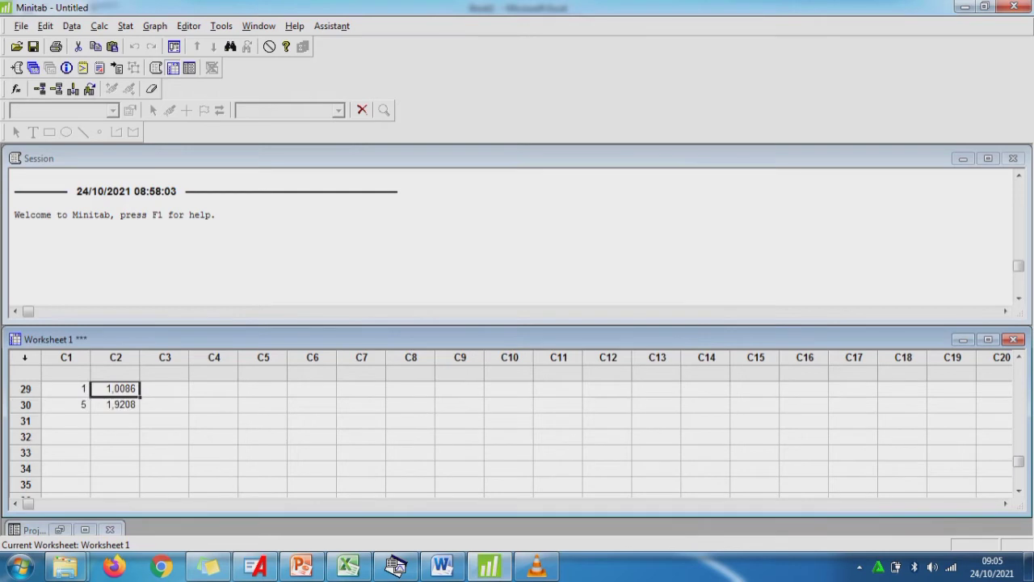
{"action": "key", "text": "Up"}
{"action": "key", "text": "Up"}
{"action": "key", "text": "Up"}
{"action": "key", "text": "Up"}
{"action": "key", "text": "Up"}
{"action": "key", "text": "Up"}
{"action": "key", "text": "Up"}
{"action": "key", "text": "Up"}
{"action": "key", "text": "Up"}
{"action": "key", "text": "Down"}
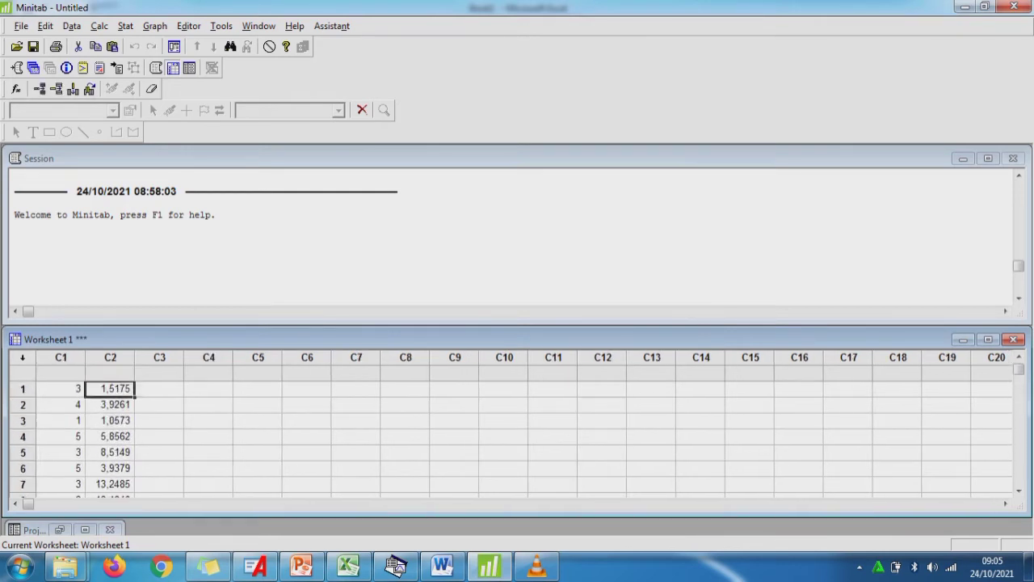
{"action": "key", "text": "shift+Down"}
{"action": "key", "text": "shift+Down"}
{"action": "key", "text": "shift+Down"}
{"action": "key", "text": "shift+Down"}
{"action": "key", "text": "shift+Down"}
{"action": "key", "text": "shift+Down"}
{"action": "key", "text": "shift+Down"}
{"action": "key", "text": "shift+Down"}
{"action": "key", "text": "shift+Down"}
{"action": "key", "text": "shift+Down"}
{"action": "key", "text": "shift+Down"}
{"action": "key", "text": "shift+Down"}
{"action": "key", "text": "shift+Down"}
{"action": "key", "text": "shift+Down"}
{"action": "key", "text": "shift+Down"}
{"action": "key", "text": "shift+Down"}
{"action": "key", "text": "shift+Down"}
{"action": "key", "text": "shift+Down"}
{"action": "key", "text": "shift+Down"}
{"action": "key", "text": "shift+Down"}
{"action": "key", "text": "shift+Down"}
{"action": "key", "text": "shift+Down"}
{"action": "key", "text": "shift+Down"}
{"action": "key", "text": "shift+Down"}
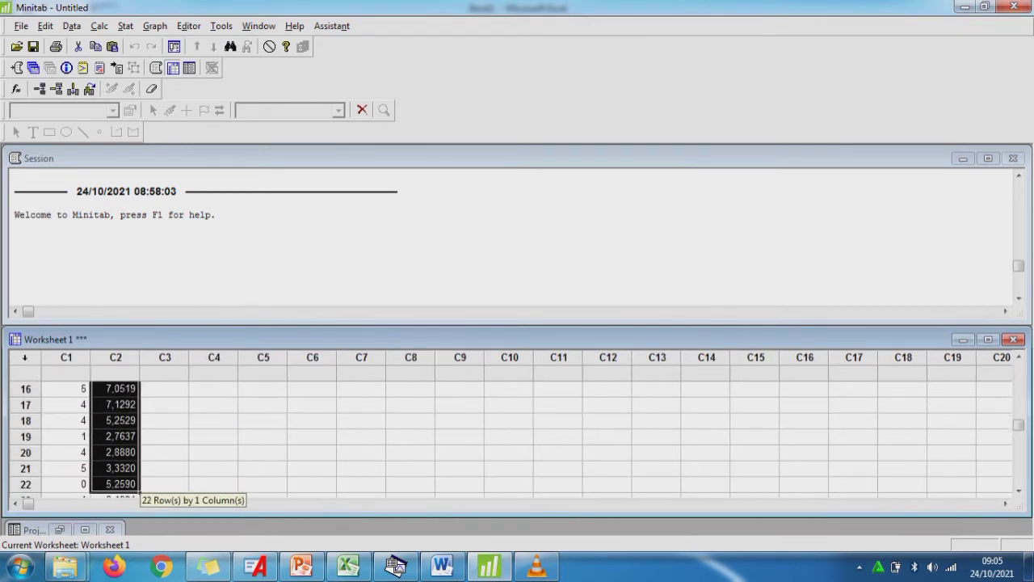
{"action": "key", "text": "shift+Down"}
{"action": "key", "text": "shift+Down"}
{"action": "key", "text": "shift+Down"}
{"action": "key", "text": "shift+Down"}
{"action": "key", "text": "shift+Down"}
{"action": "key", "text": "shift+Down"}
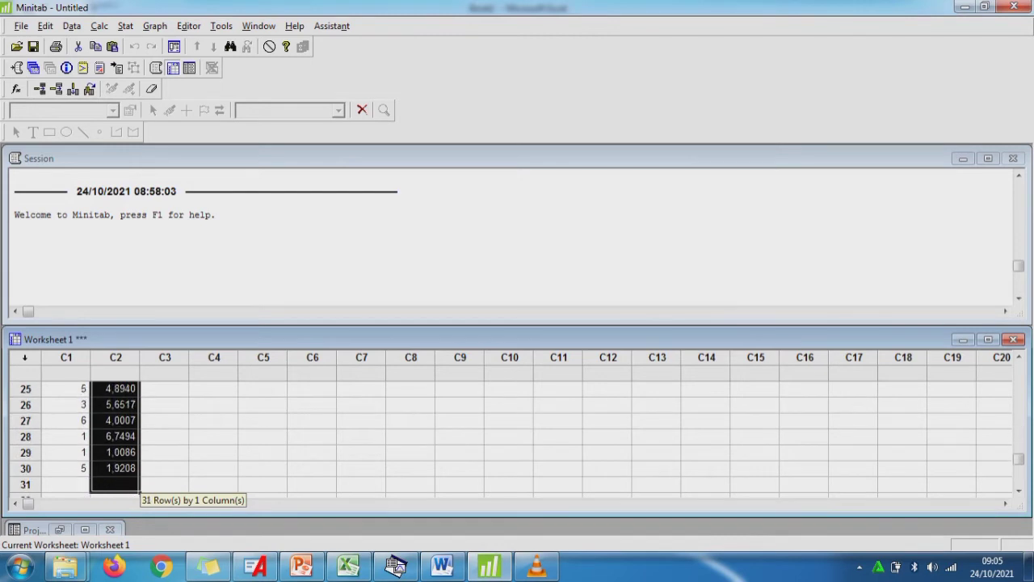
{"action": "key", "text": "shift+Up"}
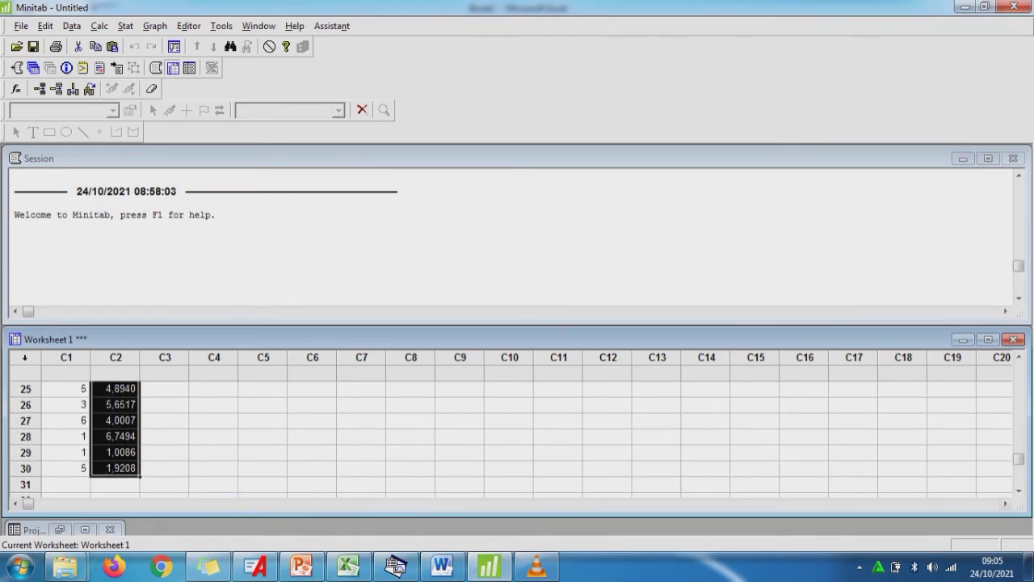
{"action": "left_click", "coordinate": [20, 568]}
{"action": "left_click", "coordinate": [56, 442]}
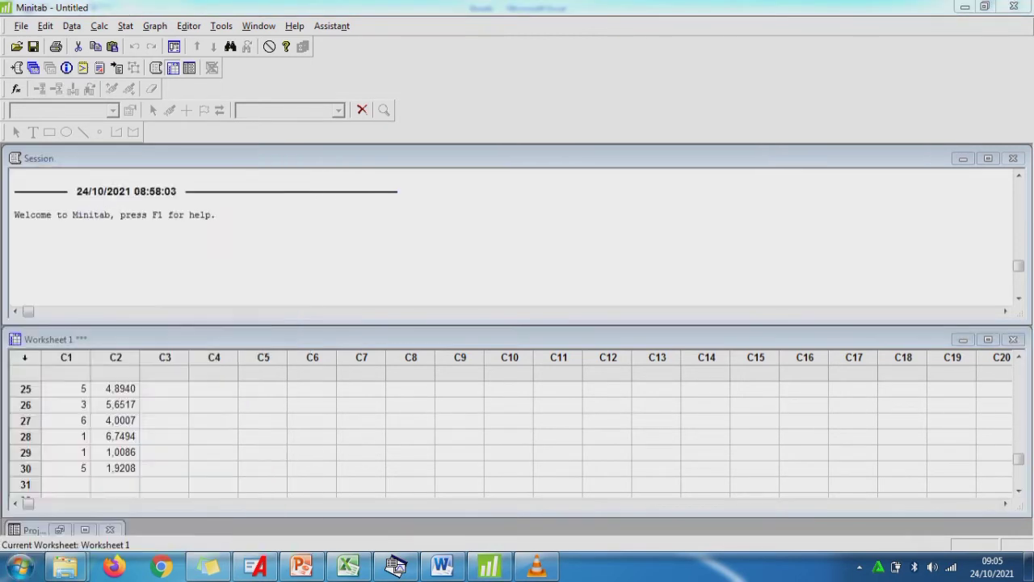
{"action": "type", "text": "1,5175 3,9261 1,0573 5,8562 8,5149 3,9379 13,2485 18,4840 3,1467 12,0057 4,6413 17,9403 1,0583 2,1249 1,2369 7,0519 7,1292 5,2529 2,7637 2,8880 3,3320 5,2590 2,1924 1,6086 4,8940 5,6517 4,0007 6,7494 1,0086 1,9208"}
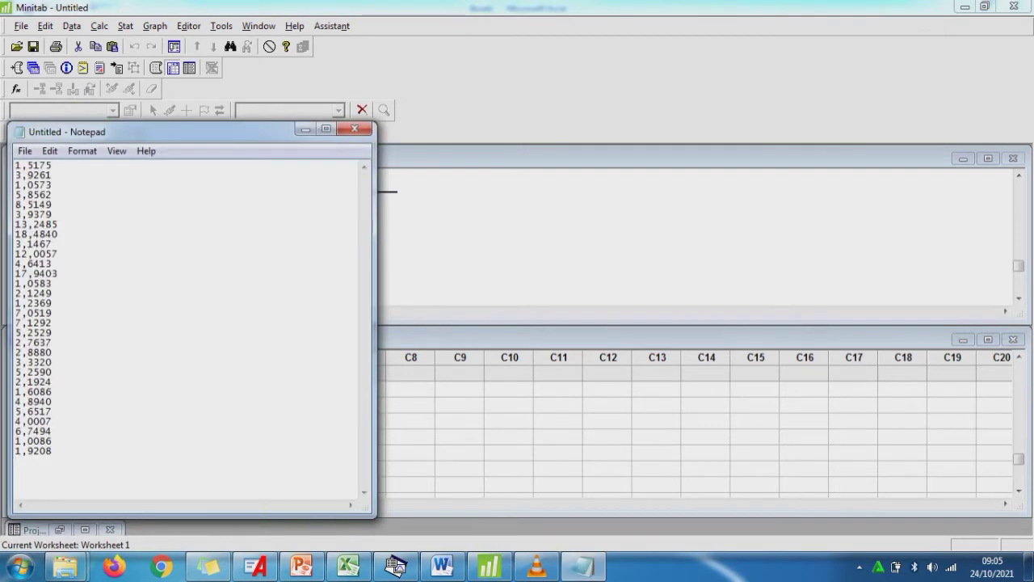
- Replace the decimal comma with a decimal point in every service value in the Notepad document
{"action": "key", "text": "BackSpace"}
{"action": "type", "text": "."}
{"action": "key", "text": "Down"}
{"action": "key", "text": "BackSpace"}
{"action": "type", "text": "."}
{"action": "key", "text": "Down"}
{"action": "key", "text": "BackSpace"}
{"action": "type", "text": "."}
{"action": "key", "text": "Down"}
{"action": "key", "text": "BackSpace"}
{"action": "type", "text": "."}
{"action": "key", "text": "Down"}
{"action": "key", "text": "BackSpace"}
{"action": "type", "text": "."}
{"action": "key", "text": "Down"}
{"action": "key", "text": "BackSpace"}
{"action": "type", "text": "."}
{"action": "key", "text": "Down"}
{"action": "key", "text": "BackSpace"}
{"action": "type", "text": "."}
{"action": "key", "text": "Down"}
{"action": "key", "text": "BackSpace"}
{"action": "type", "text": "."}
{"action": "key", "text": "Down"}
{"action": "key", "text": "BackSpace"}
{"action": "type", "text": "."}
{"action": "key", "text": "Down"}
{"action": "key", "text": "BackSpace"}
{"action": "type", "text": "."}
{"action": "key", "text": "BackSpace"}
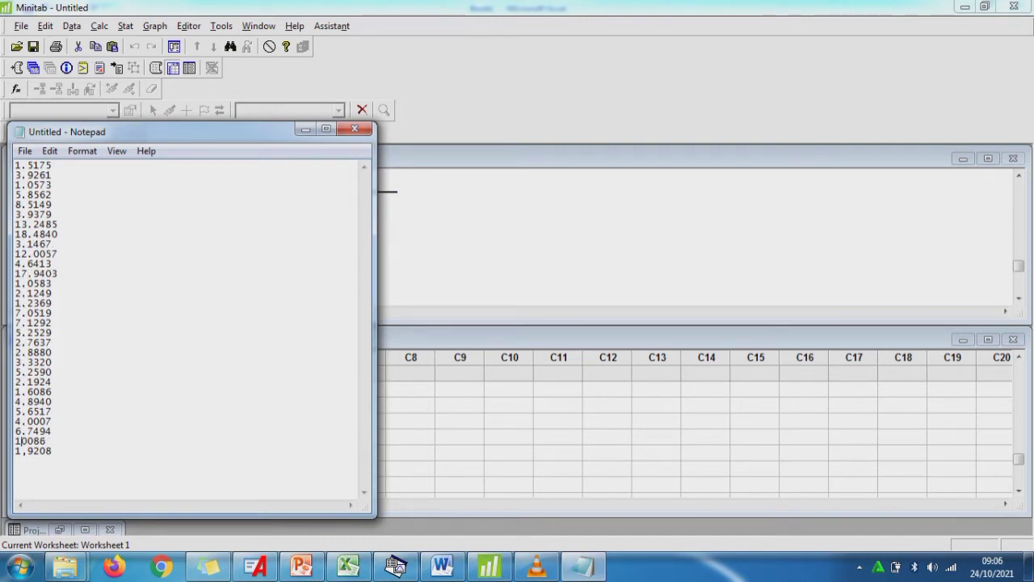
{"action": "type", "text": "."}
{"action": "key", "text": "Down"}
- Save the service data document as Pelayanan in the Notasi Kendel Arena folder and close Notepad
{"action": "key", "text": "ctrl+s"}
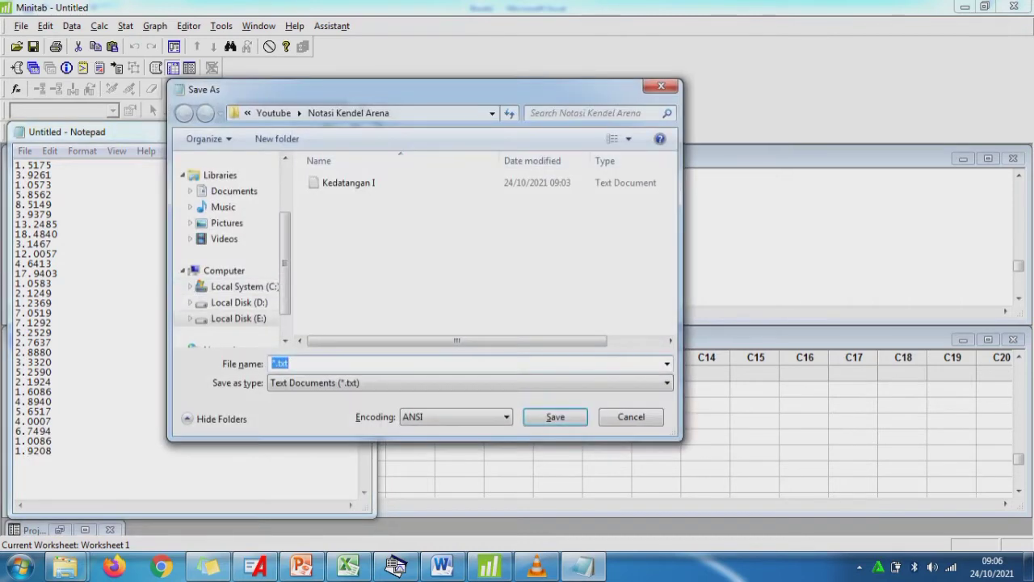
{"action": "type", "text": "Pelayanan"}
{"action": "key", "text": "Return"}
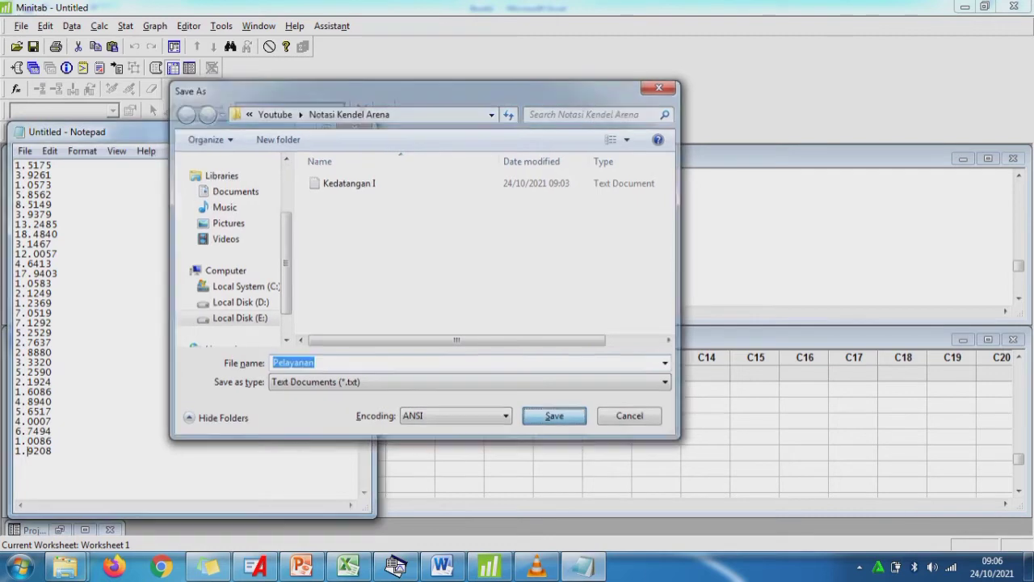
{"action": "left_click", "coordinate": [355, 130]}
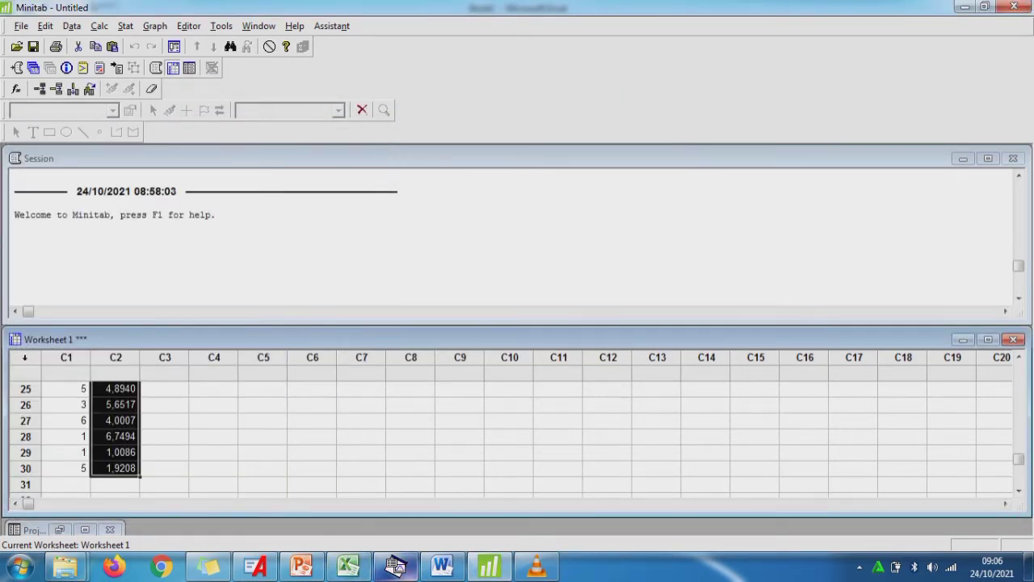
- Switch to Input Analyzer and close the Input3 arrival fit without saving its changes
{"action": "left_click", "coordinate": [395, 565]}
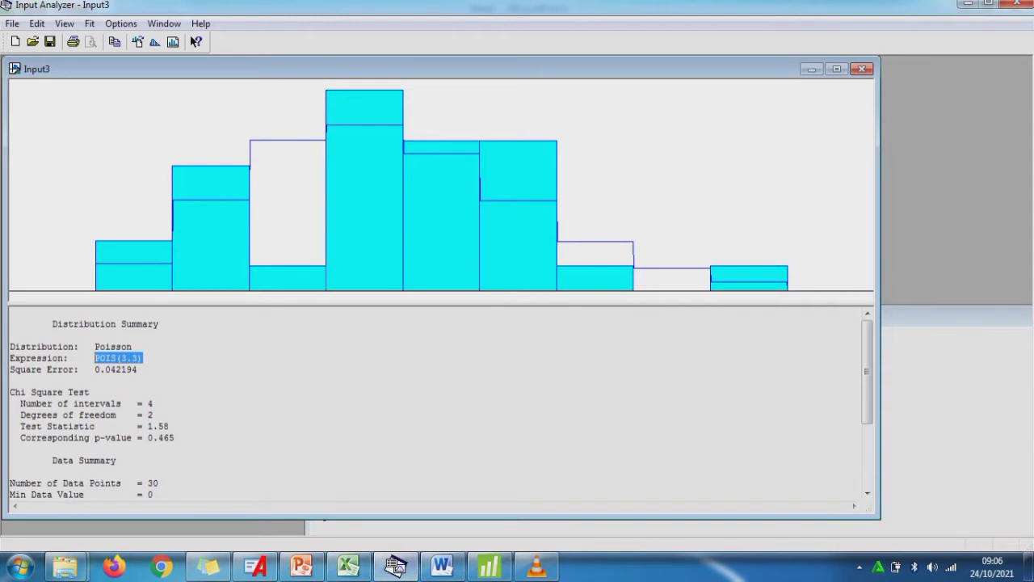
{"action": "left_click", "coordinate": [862, 70]}
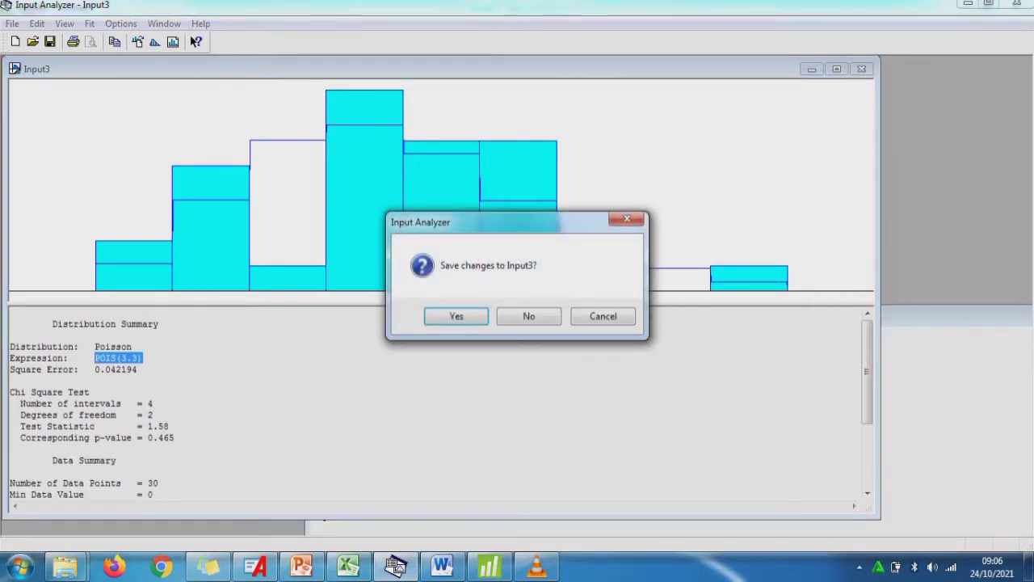
{"action": "left_click", "coordinate": [528, 315]}
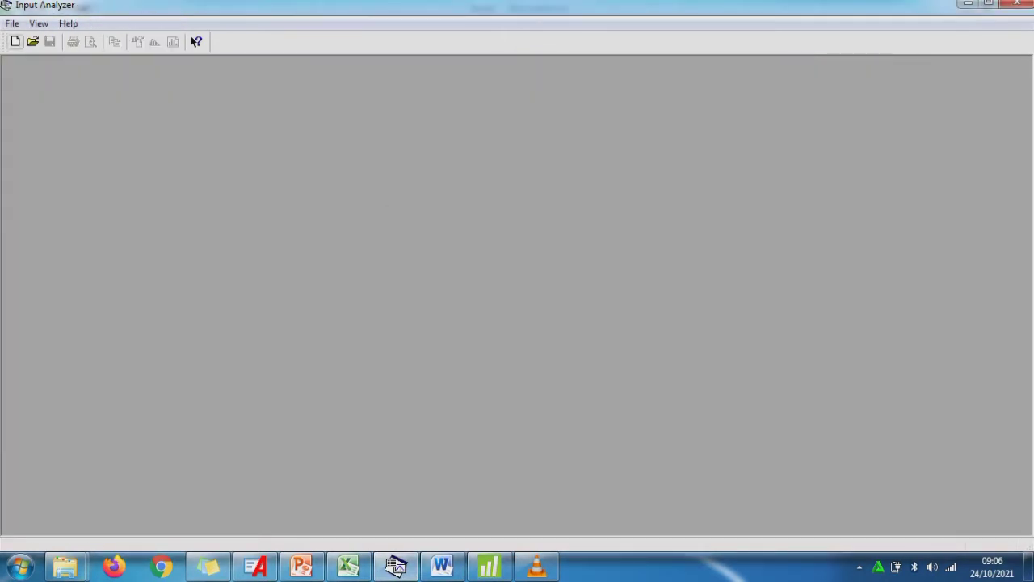
- Create a new fit document and load the existing data file Pelayanan, listing all file types to find it
{"action": "left_click", "coordinate": [15, 41]}
{"action": "left_click", "coordinate": [12, 24]}
{"action": "mouse_move", "coordinate": [162, 134]}
{"action": "left_click", "coordinate": [254, 132]}
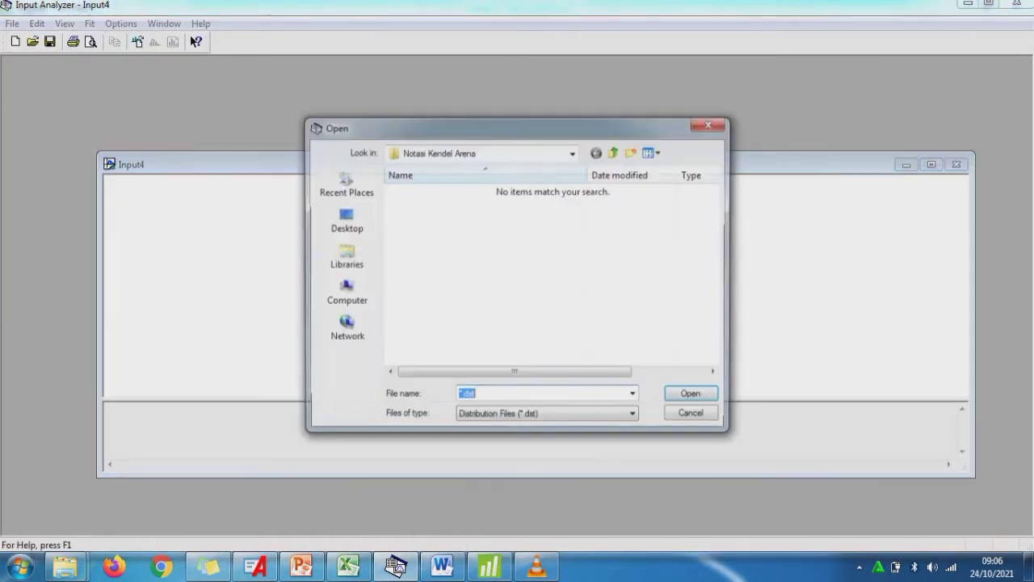
{"action": "left_click", "coordinate": [548, 416]}
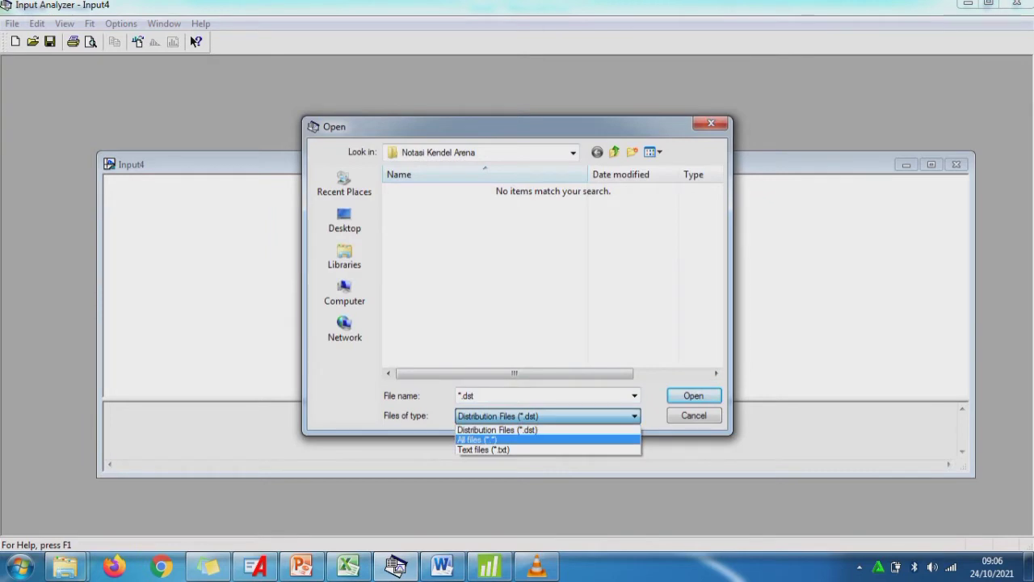
{"action": "left_click", "coordinate": [517, 440]}
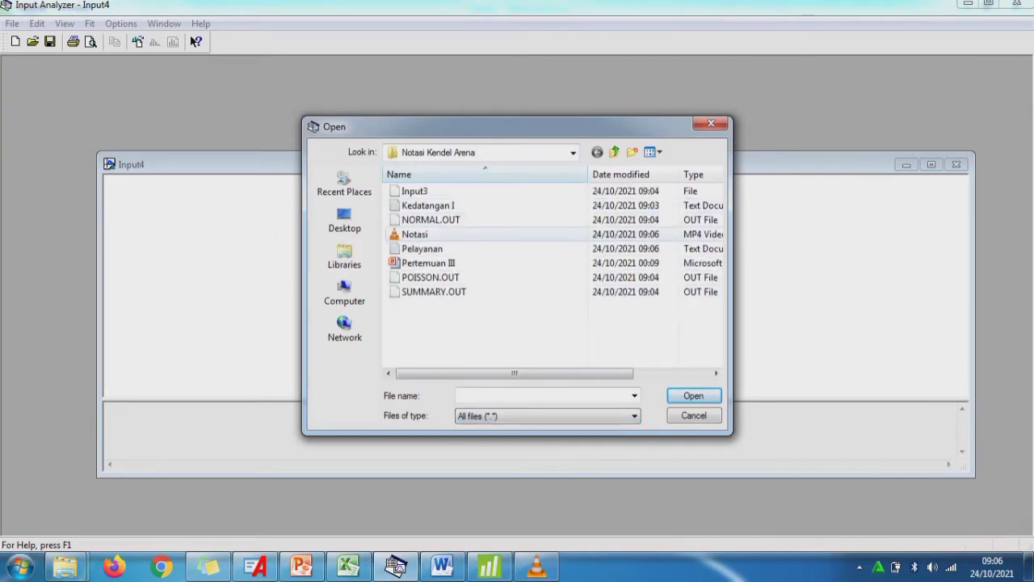
{"action": "left_click", "coordinate": [428, 248]}
{"action": "left_click", "coordinate": [693, 395]}
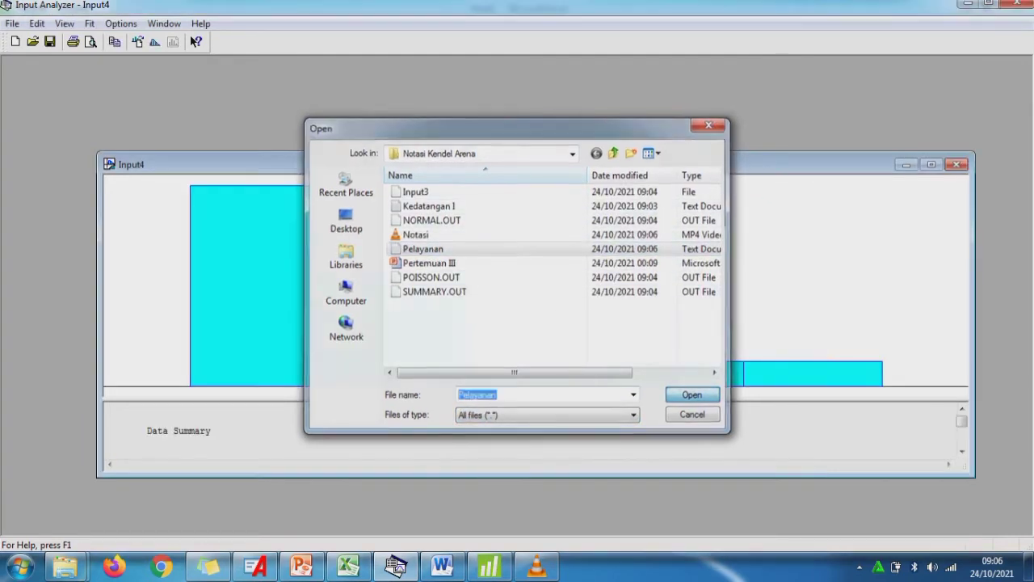
- Enlarge the histogram window of the service data and fit an exponential distribution to it
{"action": "left_click_drag", "start_coordinate": [536, 164], "coordinate": [450, 88]}
{"action": "left_click_drag", "start_coordinate": [449, 401], "coordinate": [449, 518]}
{"action": "left_click", "coordinate": [154, 41]}
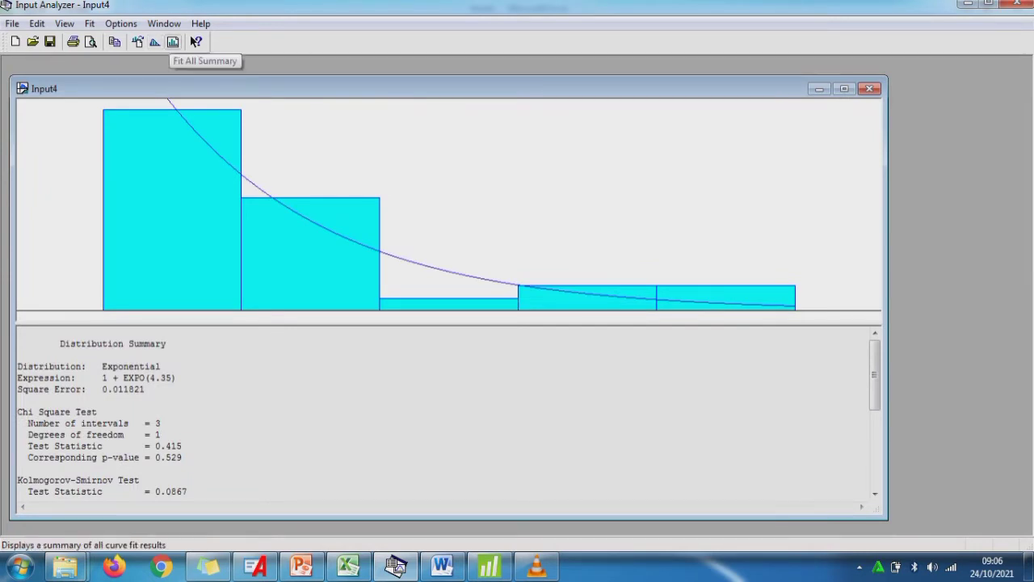
- Compare all distribution fits in the Fit All Summary, and select the fitted expression 1 + EXPO(4.35) in the distribution summary
{"action": "left_click", "coordinate": [177, 378]}
{"action": "left_click", "coordinate": [173, 41]}
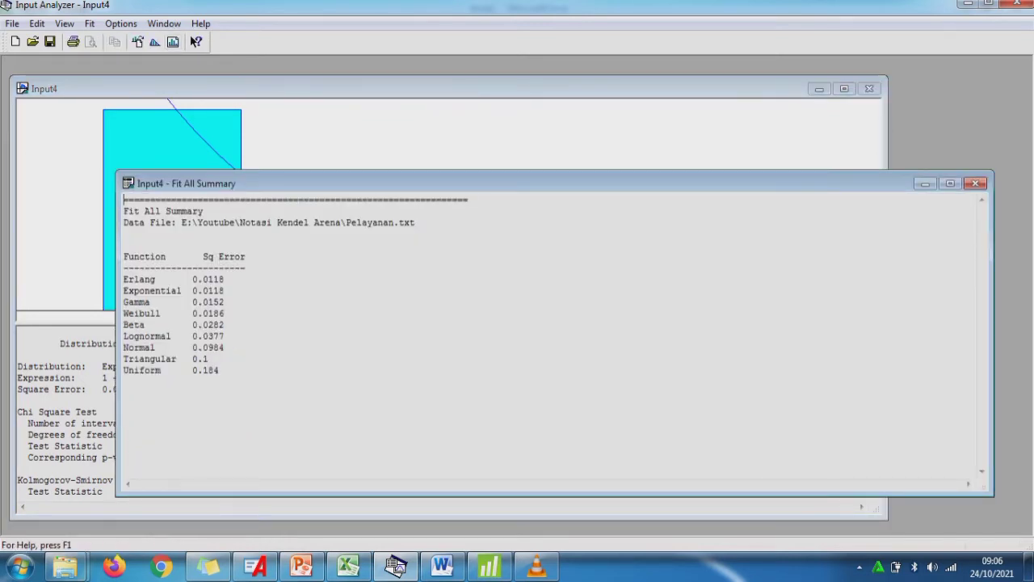
{"action": "left_click", "coordinate": [71, 411]}
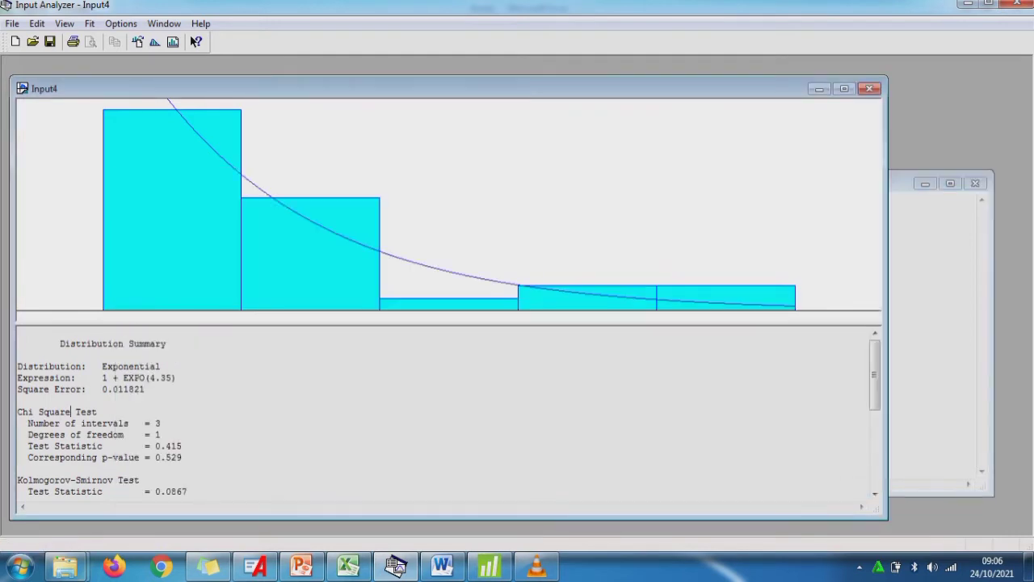
{"action": "left_click_drag", "start_coordinate": [103, 377], "coordinate": [167, 377]}
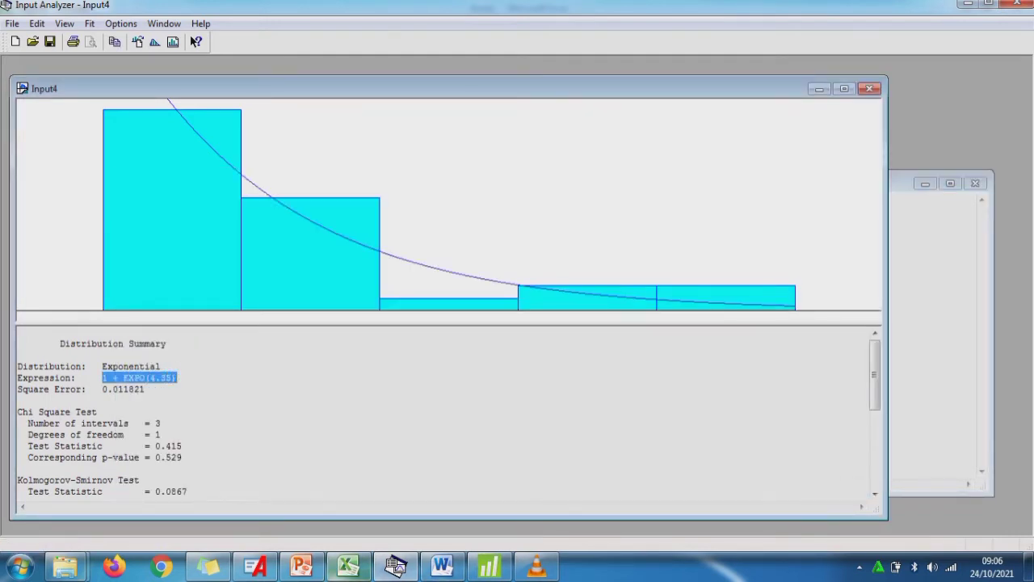
- Switch to Arena and set the Process 3 delay type to Expression with the EXPO distribution
{"action": "left_click", "coordinate": [253, 568]}
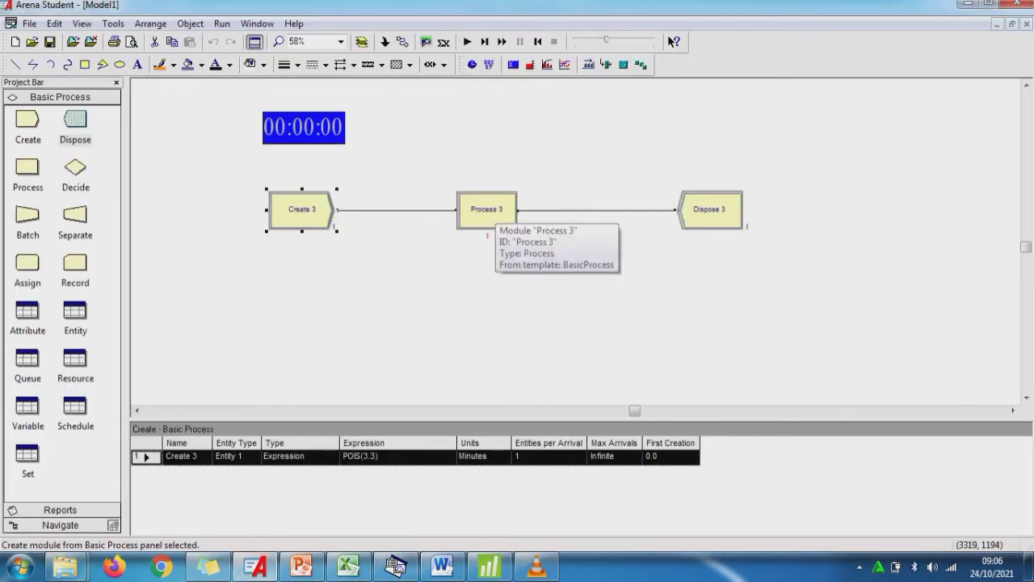
{"action": "double_click", "coordinate": [486, 209]}
{"action": "left_click", "coordinate": [454, 340]}
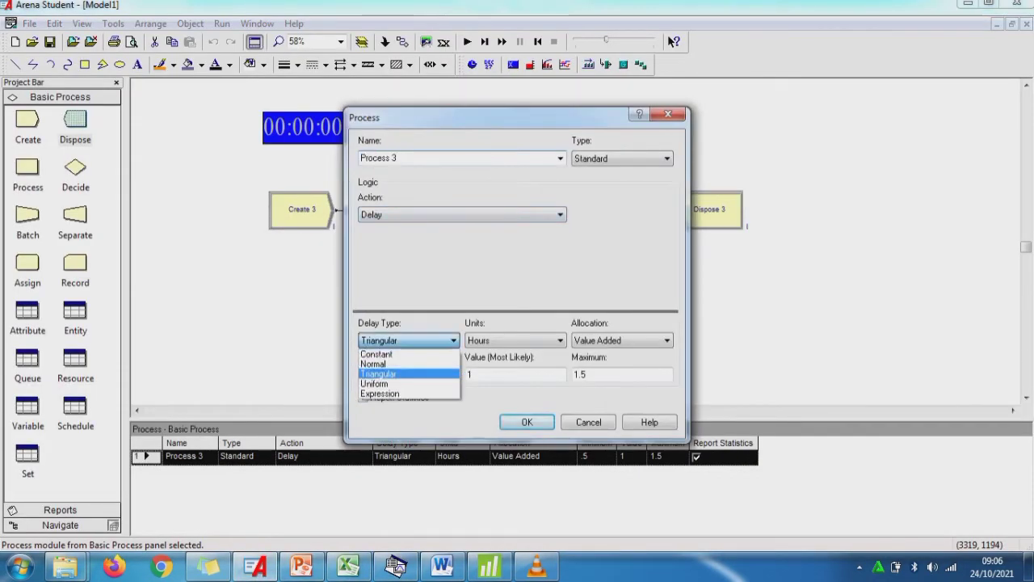
{"action": "left_click", "coordinate": [388, 394]}
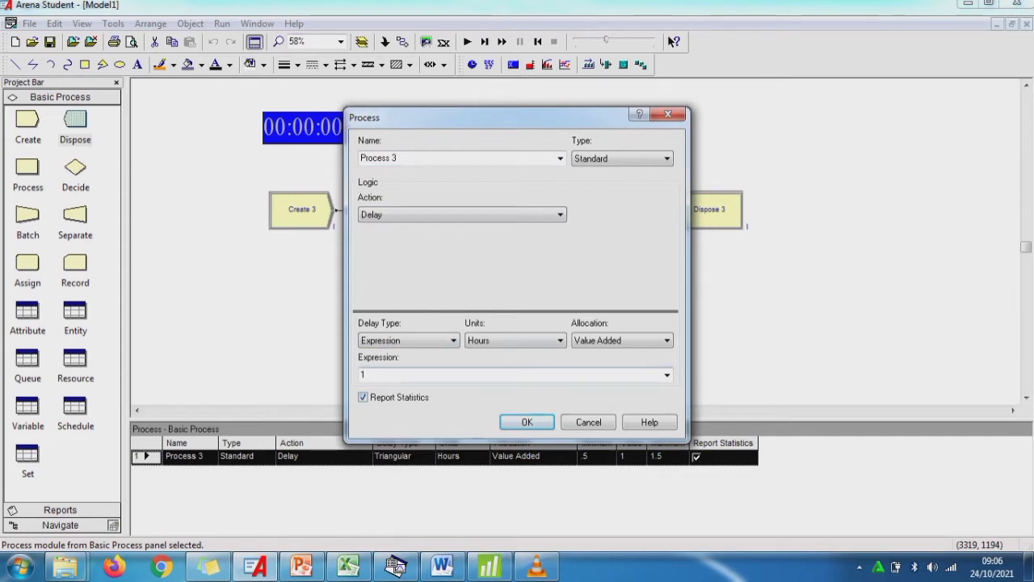
{"action": "left_click", "coordinate": [667, 375]}
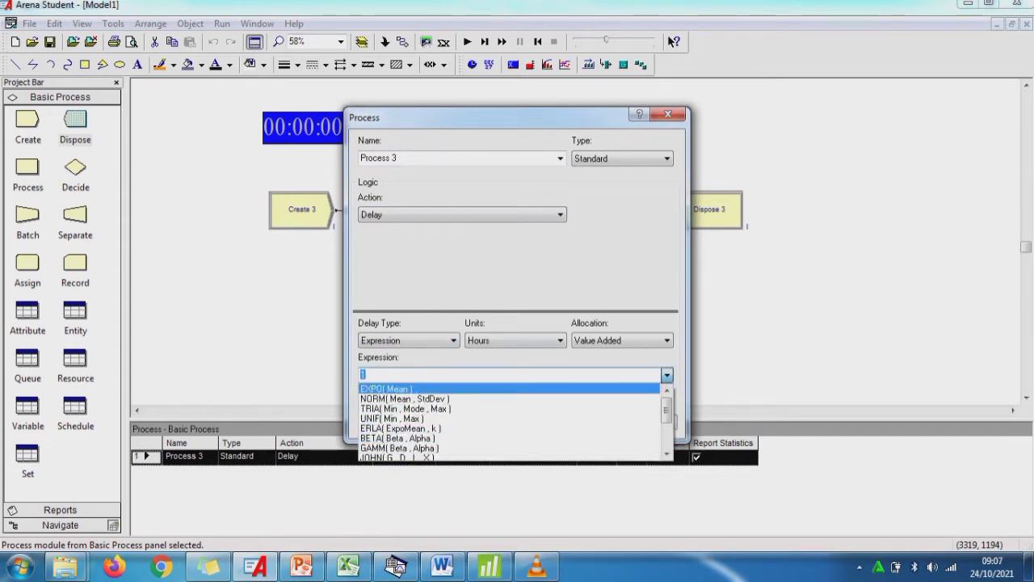
{"action": "key", "text": "Return"}
{"action": "left_click", "coordinate": [408, 375]}
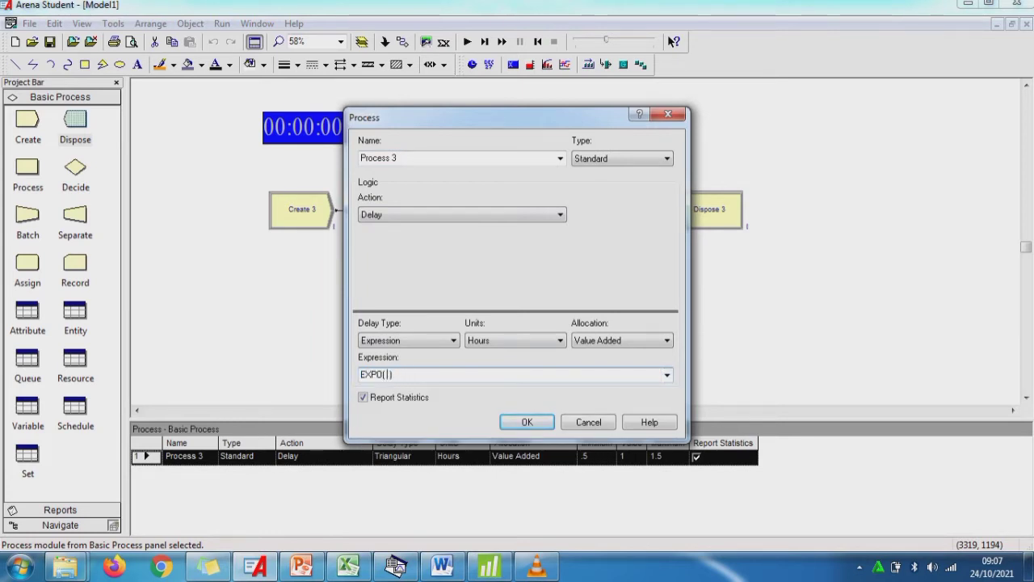
- Check the fitted expression in Input Analyzer, and set the Process 3 delay to EXPO( 5.35 ) in Minutes
{"action": "type", "text": "1+"}
{"action": "left_click", "coordinate": [395, 566]}
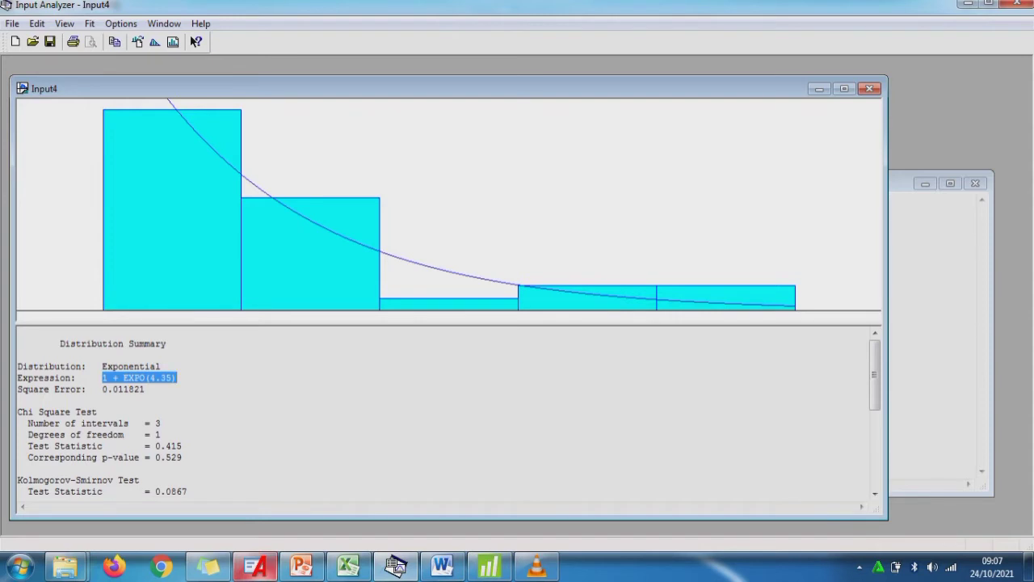
{"action": "left_click", "coordinate": [255, 566]}
{"action": "left_click", "coordinate": [397, 375]}
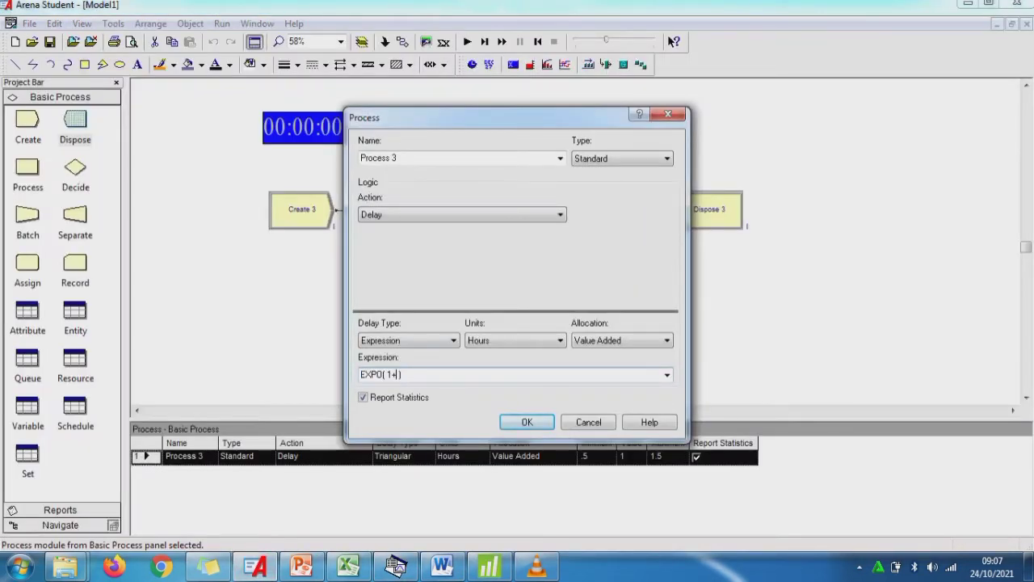
{"action": "type", "text": "4"}
{"action": "type", "text": ".35"}
{"action": "key", "text": "BackSpace"}
{"action": "key", "text": "BackSpace"}
{"action": "key", "text": "BackSpace"}
{"action": "key", "text": "BackSpace"}
{"action": "left_click", "coordinate": [559, 340]}
{"action": "left_click", "coordinate": [515, 363]}
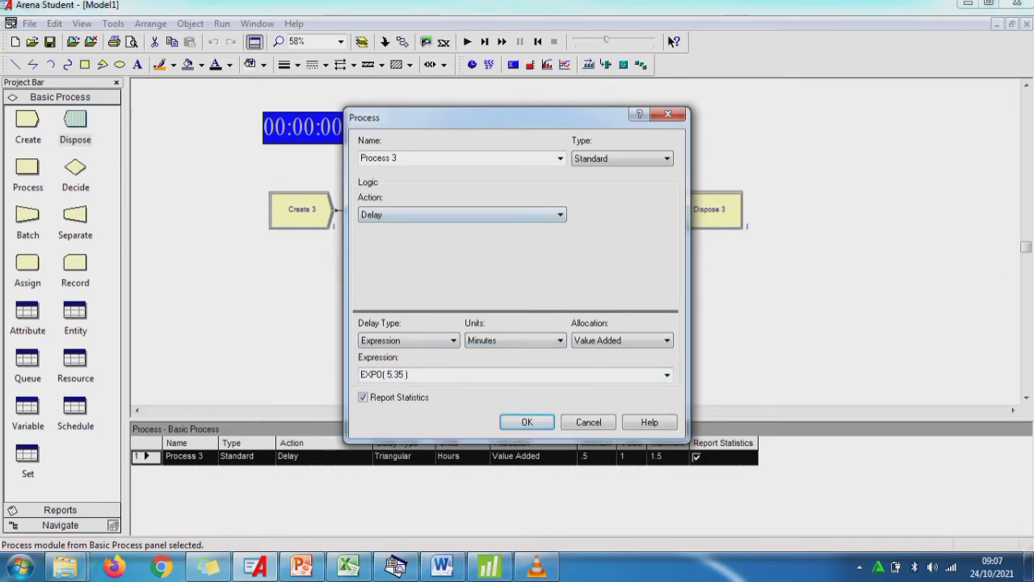
- Set the Process 3 action to Seize Delay Release and add Resource 1 with quantity 1
{"action": "left_click", "coordinate": [559, 214]}
{"action": "left_click", "coordinate": [462, 248]}
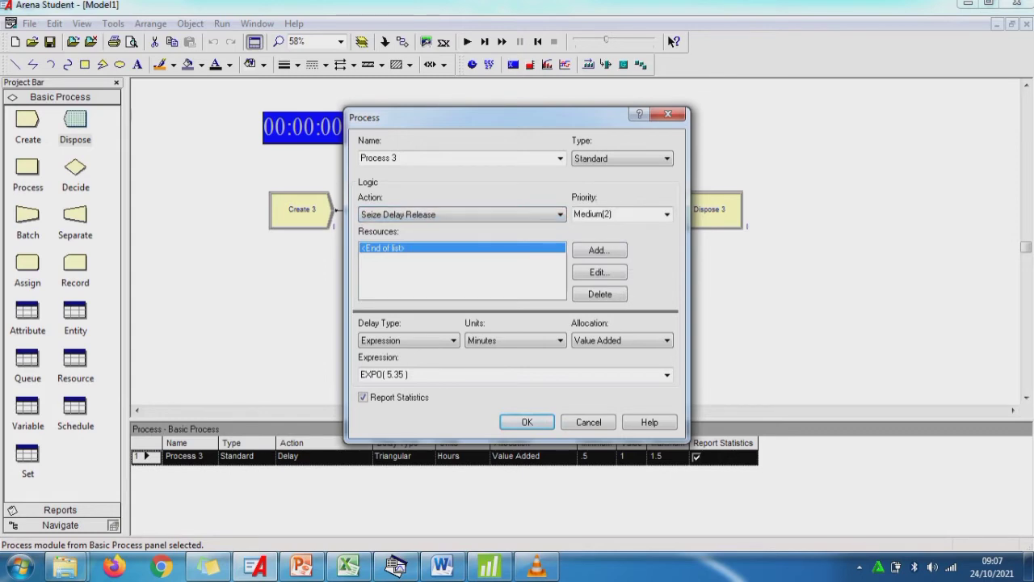
{"action": "left_click", "coordinate": [598, 250]}
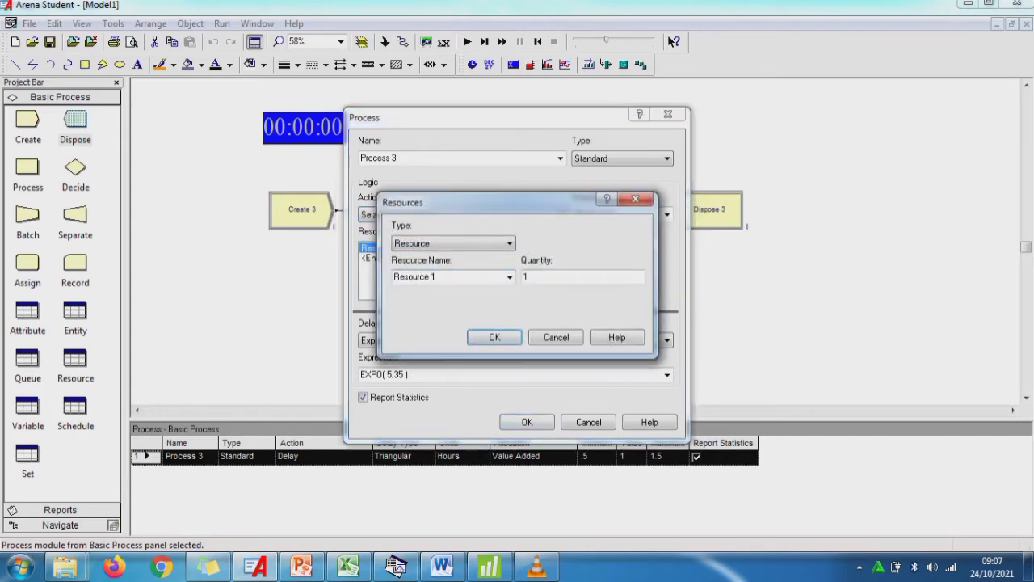
{"action": "key", "text": "Return"}
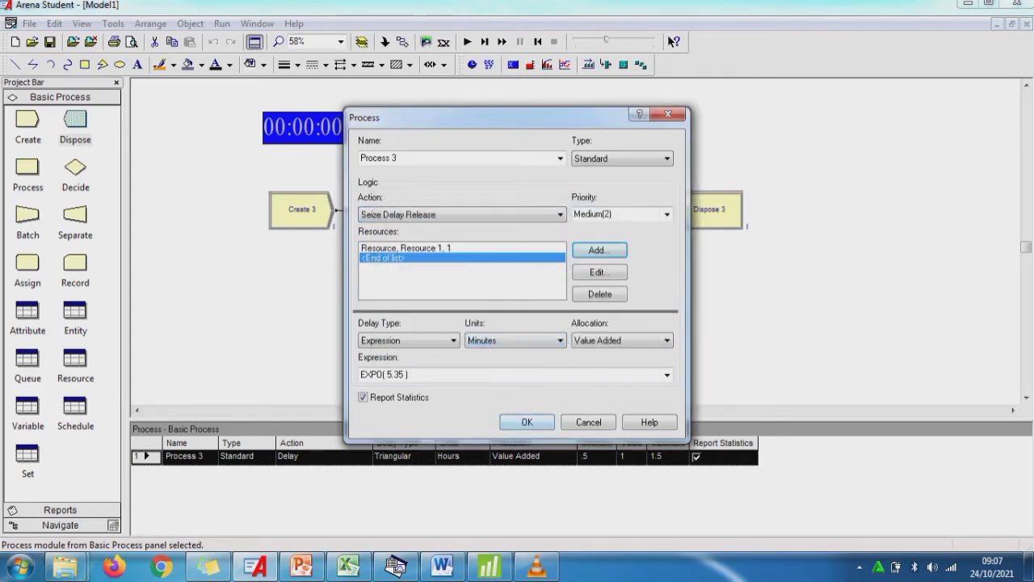
{"action": "key", "text": "Return"}
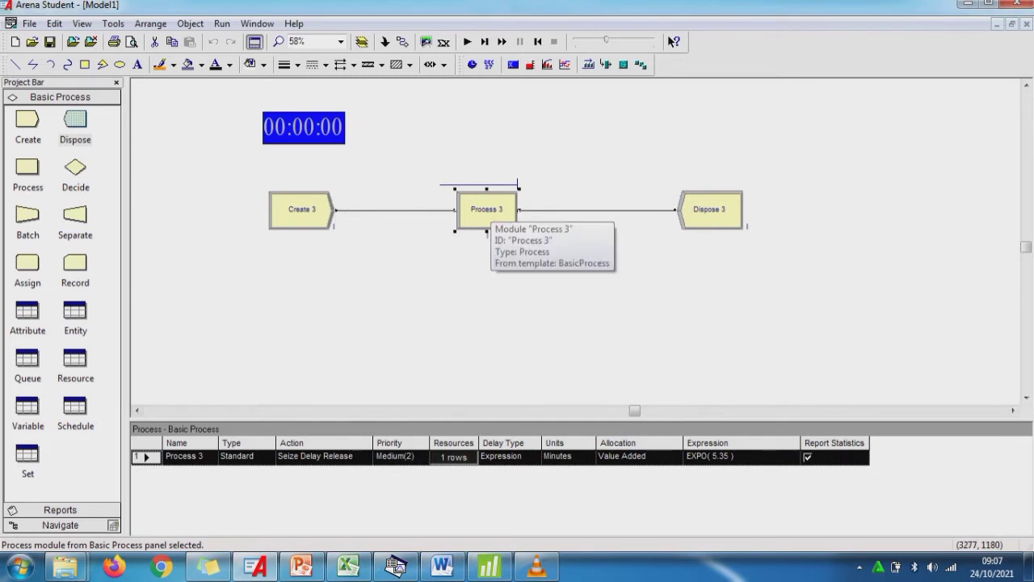
- Review the Process 3 settings, and run the simulation briefly before ending it
{"action": "double_click", "coordinate": [485, 211]}
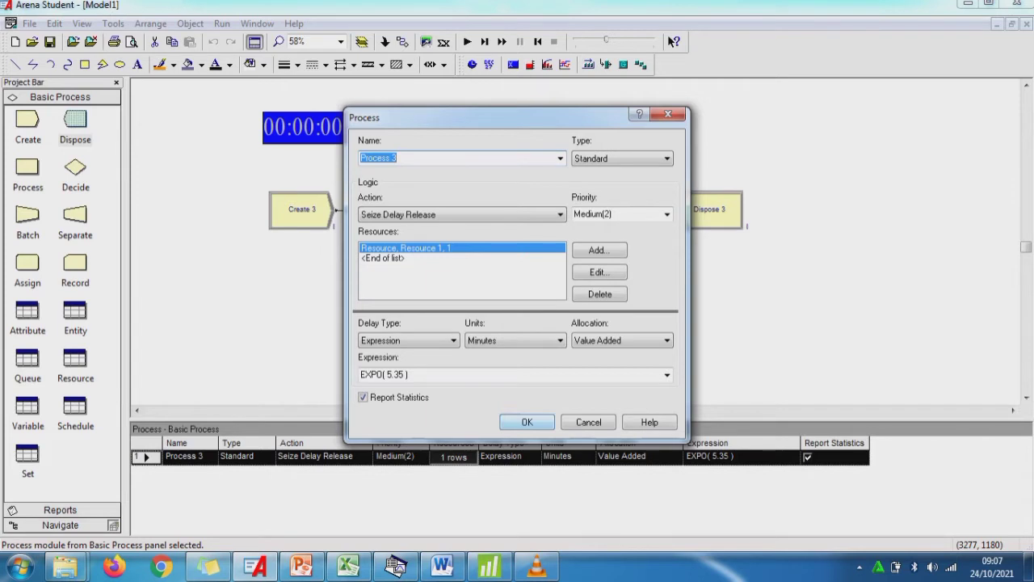
{"action": "left_click", "coordinate": [527, 422]}
{"action": "left_click", "coordinate": [521, 315]}
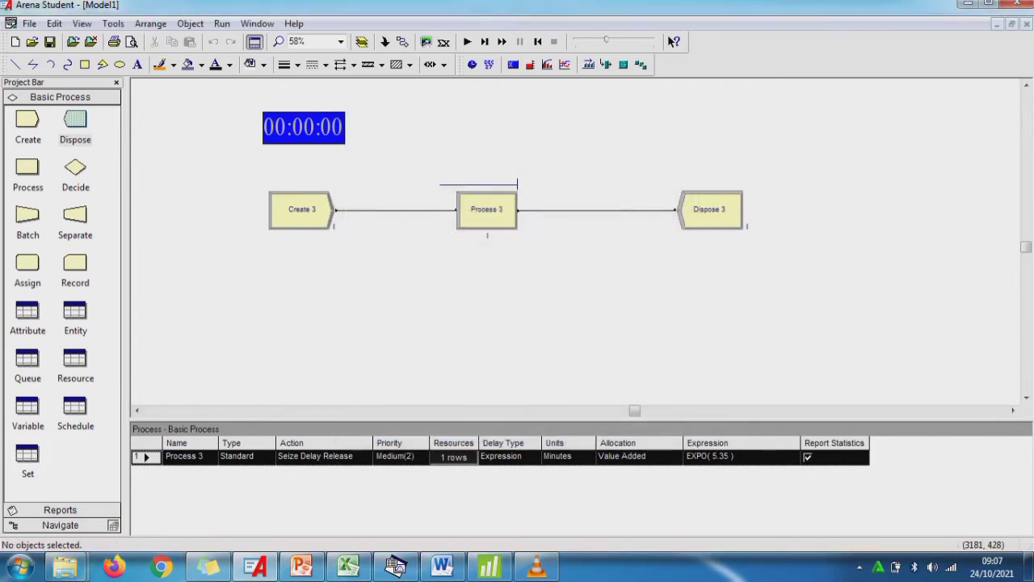
{"action": "key", "text": "F5"}
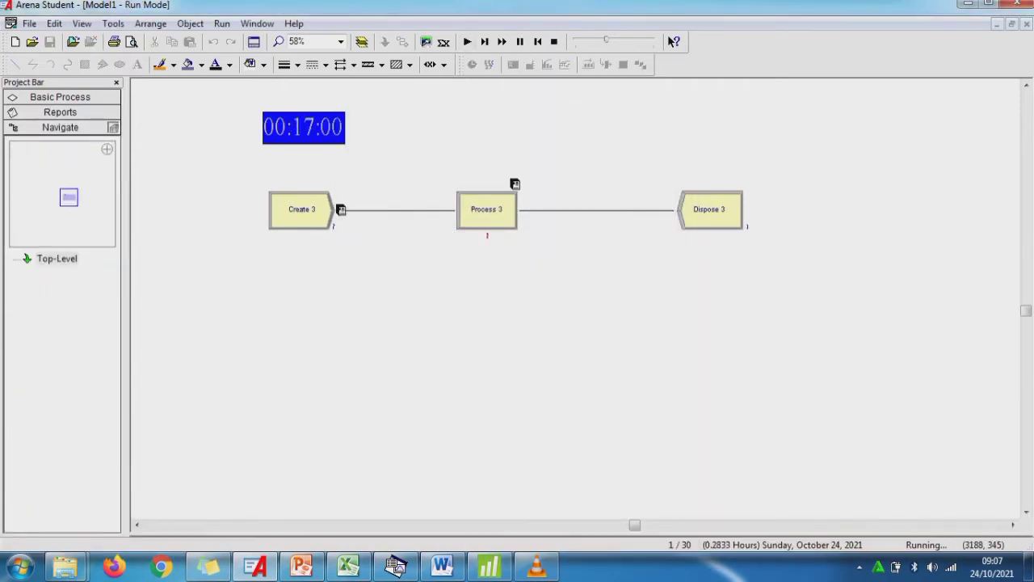
{"action": "left_click", "coordinate": [554, 41]}
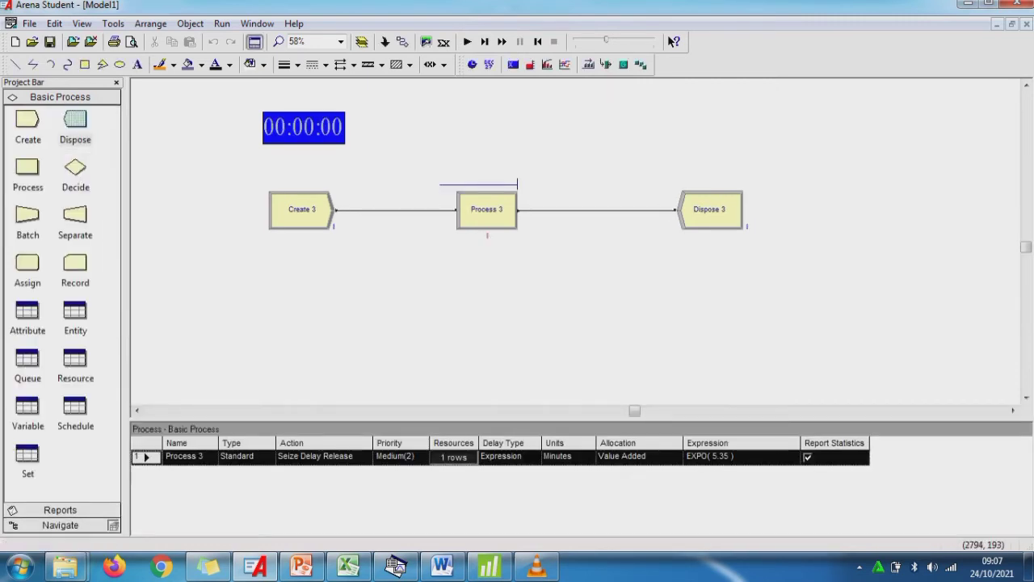
- View the replication parameters in Run Setup, and check the case's working hours and observation period on slide 2 in PowerPoint
{"action": "left_click", "coordinate": [222, 23]}
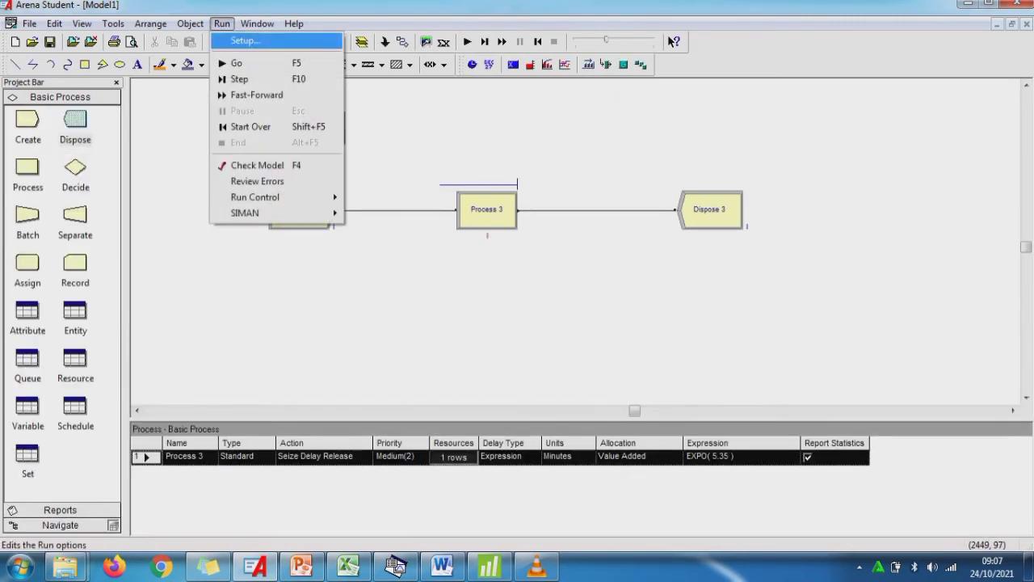
{"action": "left_click", "coordinate": [245, 41]}
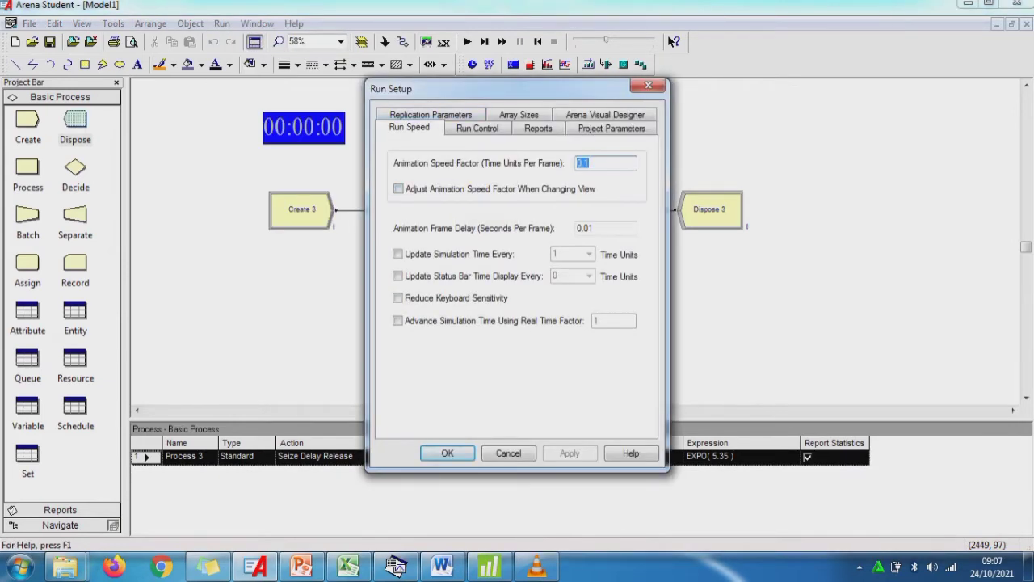
{"action": "left_click", "coordinate": [430, 114]}
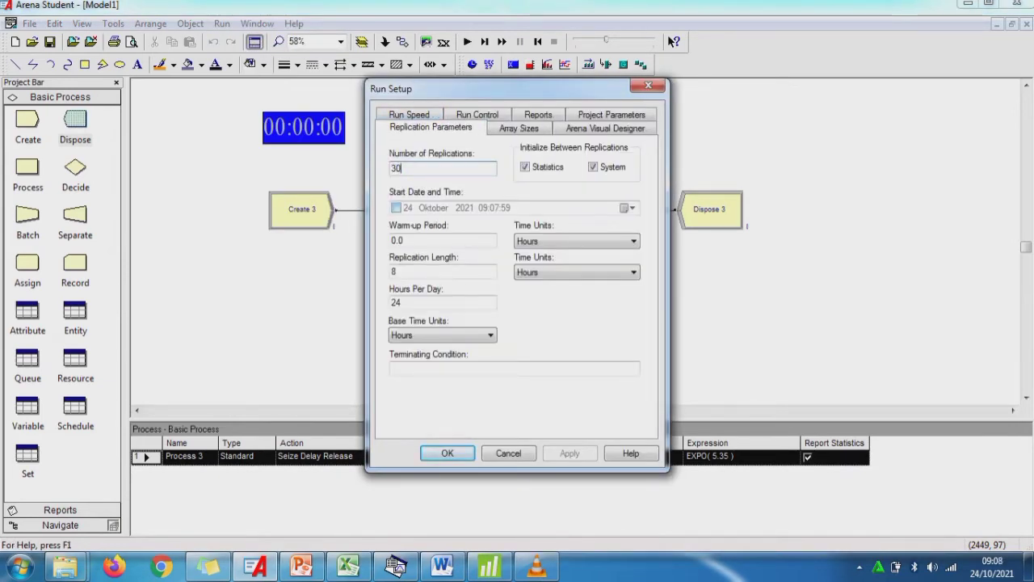
{"action": "left_click", "coordinate": [300, 566]}
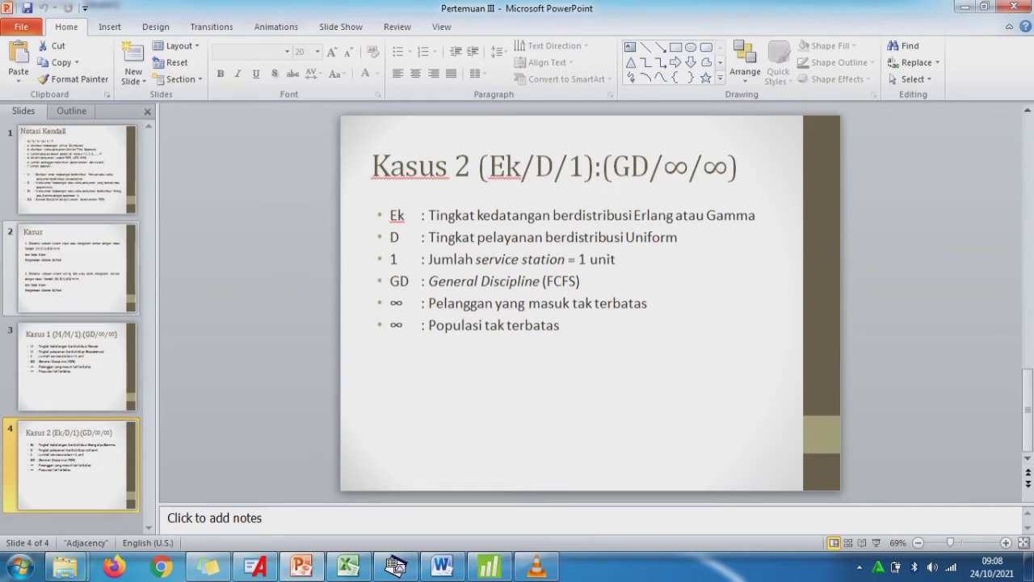
{"action": "left_click", "coordinate": [77, 268]}
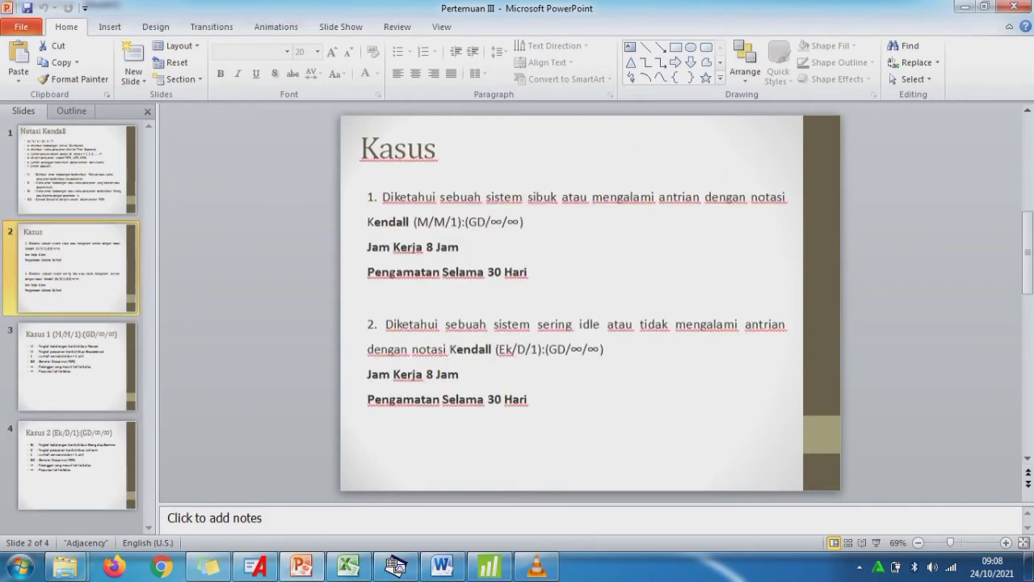
- Compare the observation period and working hours of case 1 in PowerPoint with the replication count and length in Arena's Run Setup
{"action": "left_click_drag", "start_coordinate": [528, 272], "coordinate": [358, 265]}
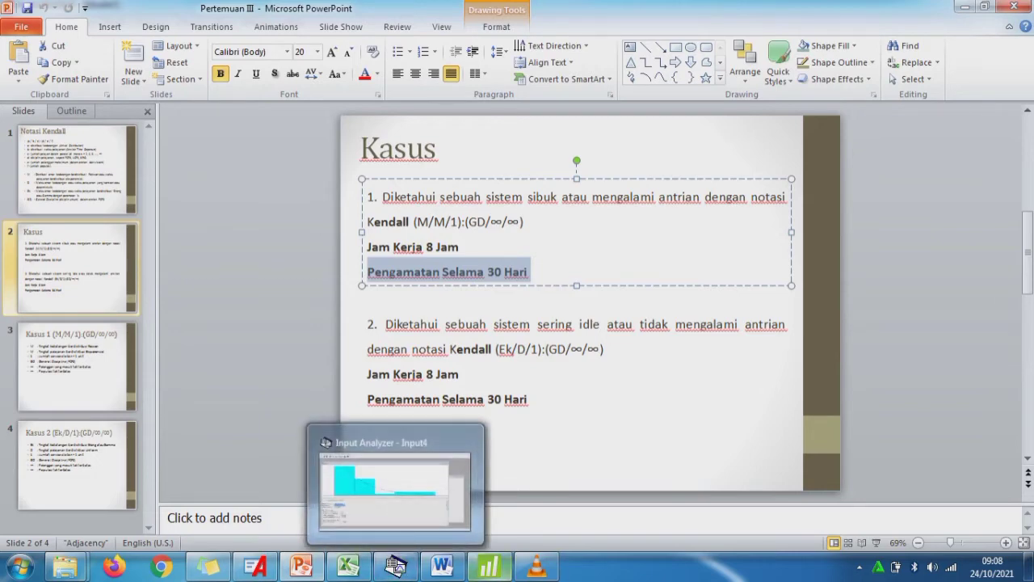
{"action": "mouse_move", "coordinate": [488, 566]}
{"action": "left_click", "coordinate": [255, 566]}
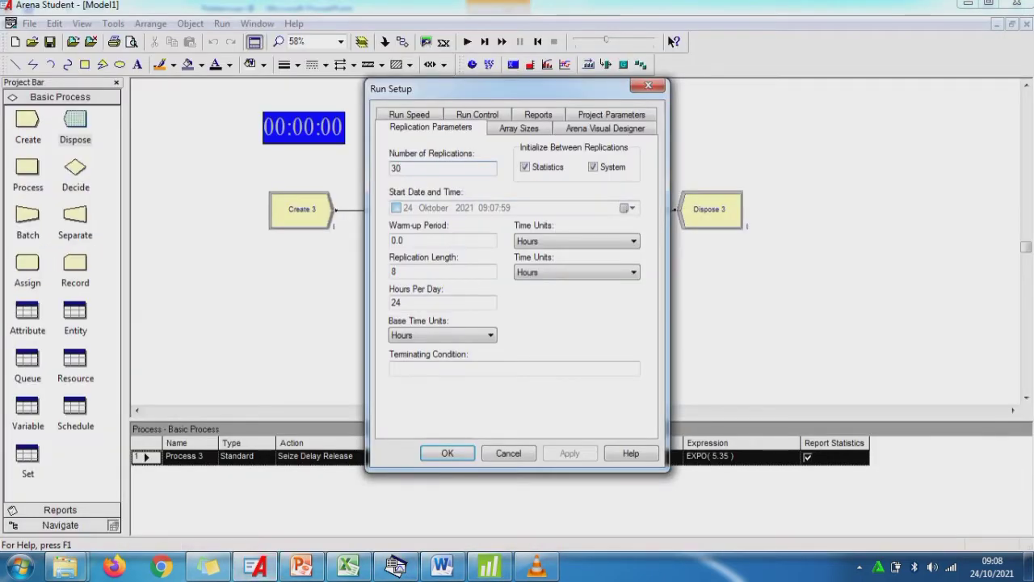
{"action": "double_click", "coordinate": [395, 272]}
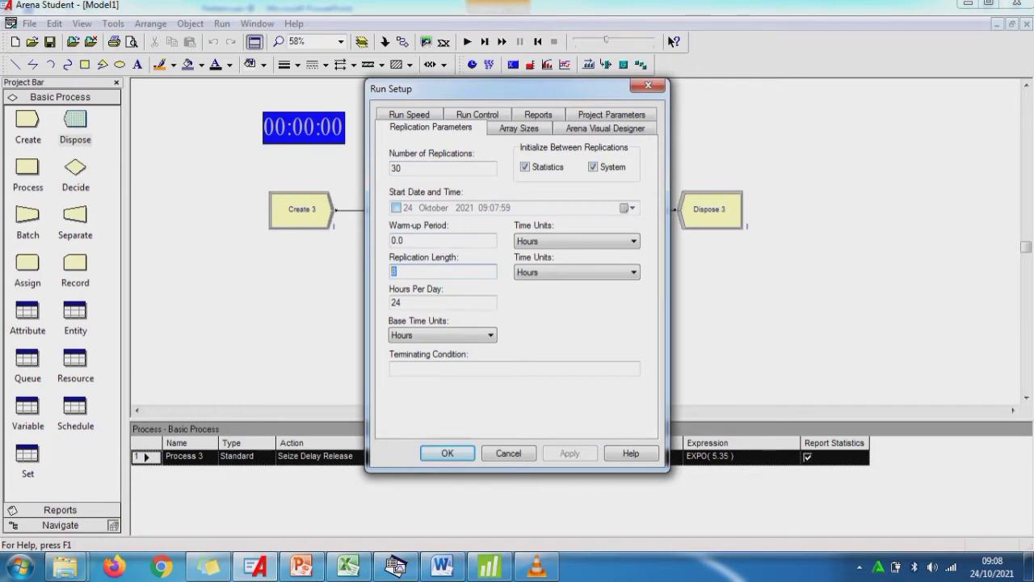
{"action": "left_click", "coordinate": [301, 565]}
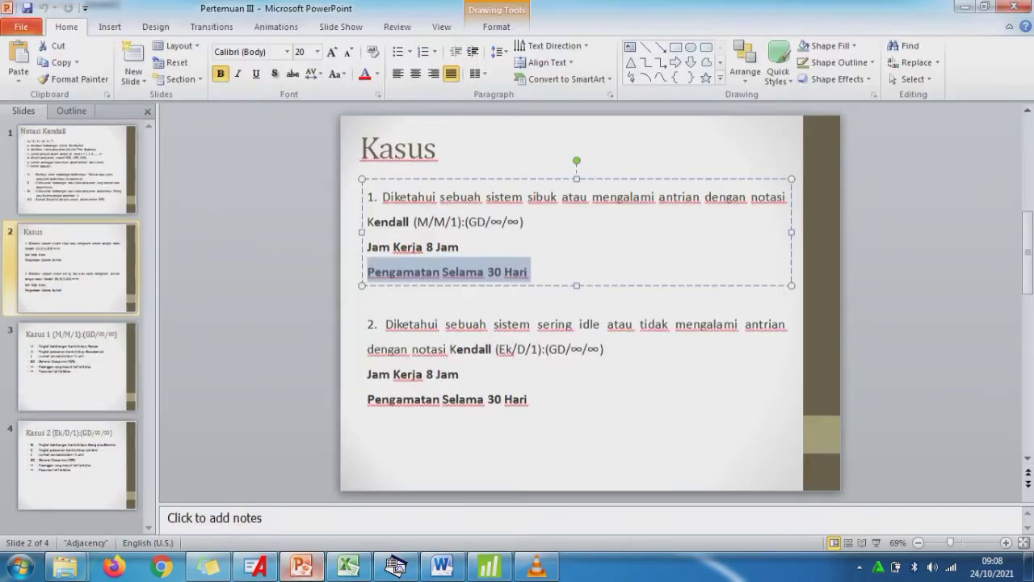
{"action": "left_click_drag", "start_coordinate": [462, 247], "coordinate": [367, 247]}
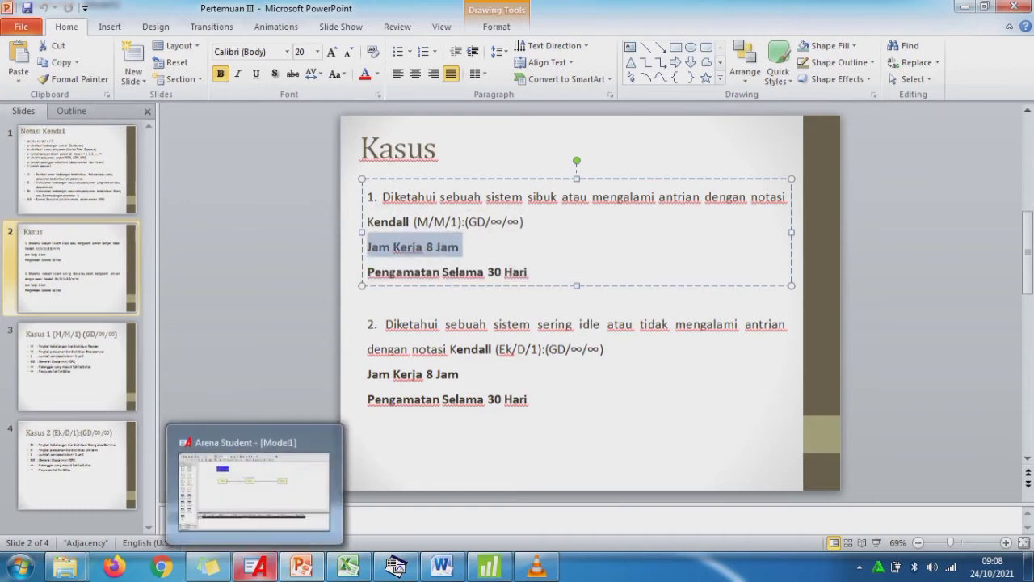
{"action": "left_click", "coordinate": [255, 566]}
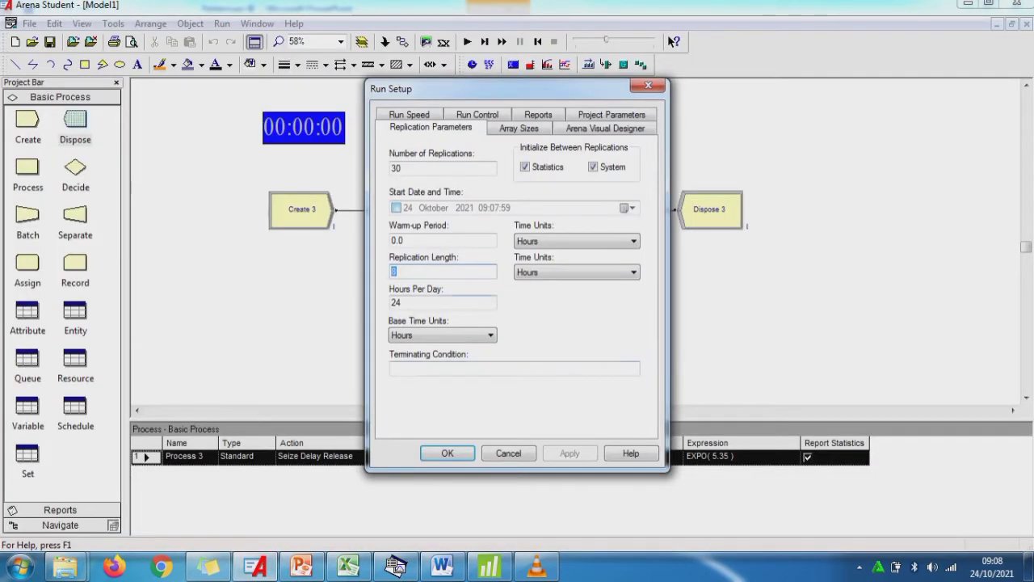
{"action": "left_click_drag", "start_coordinate": [406, 168], "coordinate": [390, 168]}
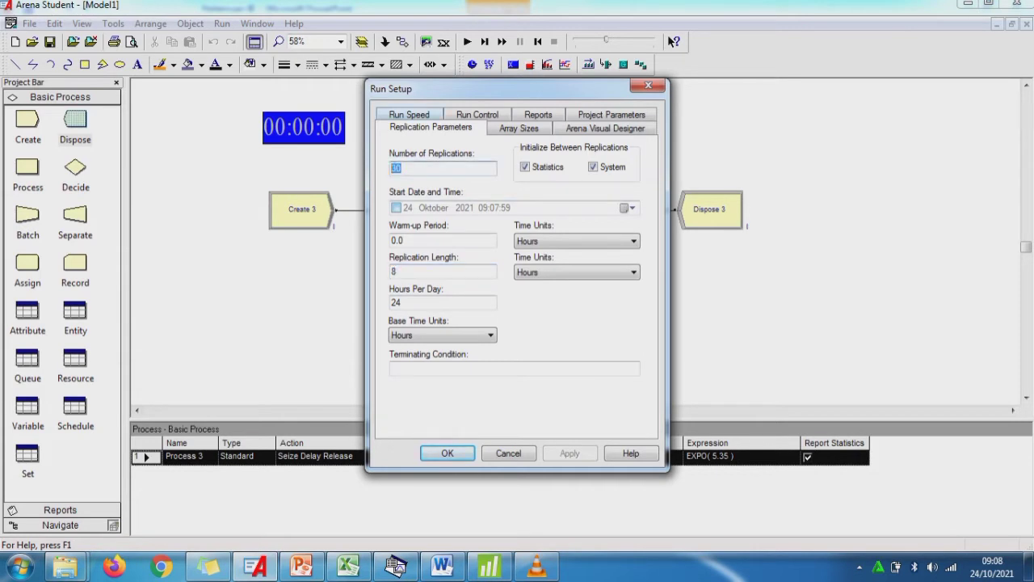
- Accept the Run Setup settings, run the simulation through all replications, and open the results report
{"action": "left_click", "coordinate": [411, 114]}
{"action": "left_click", "coordinate": [447, 453]}
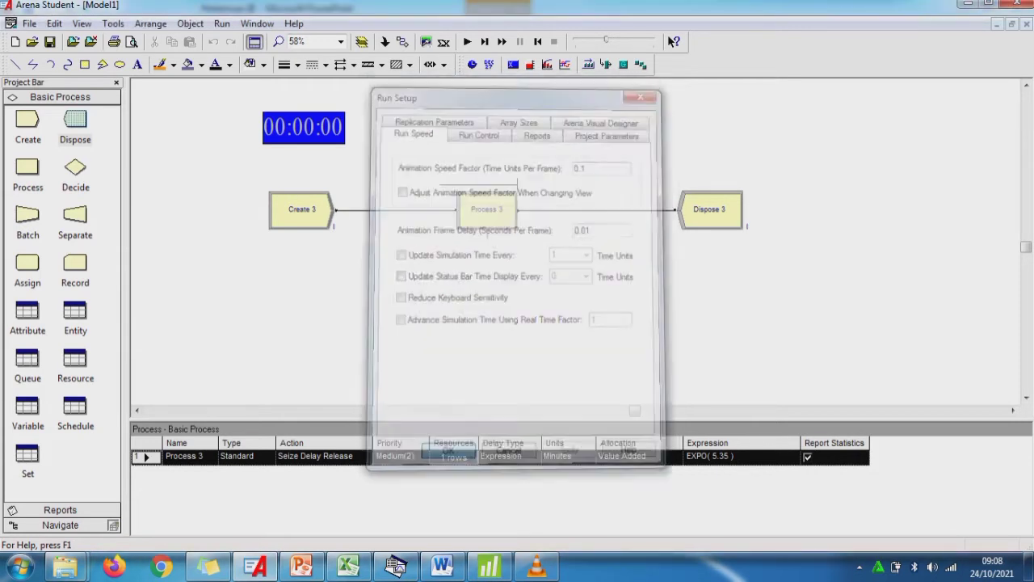
{"action": "left_click", "coordinate": [467, 41]}
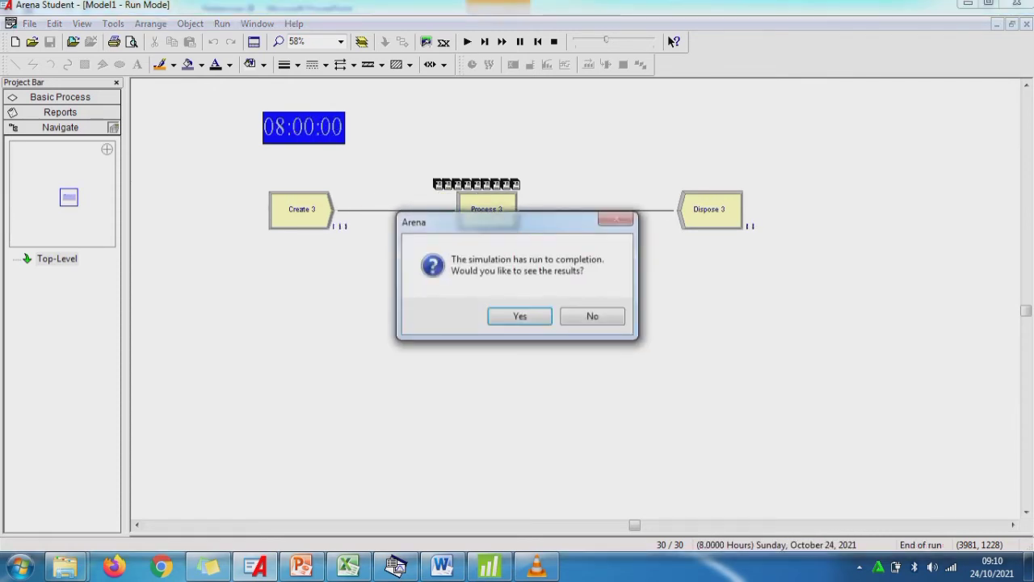
{"action": "key", "text": "Return"}
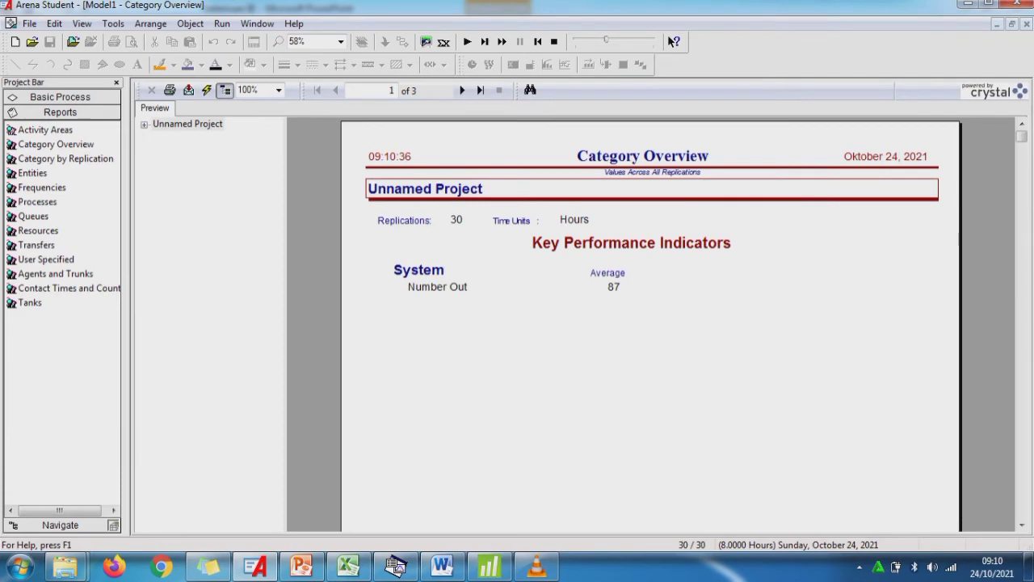
- Examine the entity Number In and Number Out and the queue's Number Waiting averages in the Category Overview report, and close it
{"action": "left_click", "coordinate": [462, 90]}
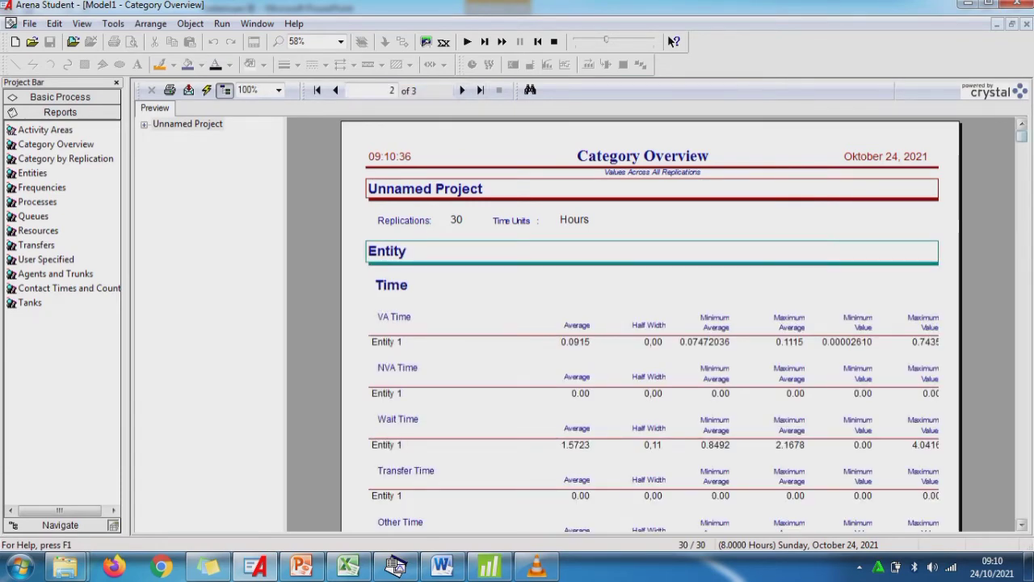
{"action": "scroll", "coordinate": [647, 323], "scroll_direction": "down", "scroll_amount": 5}
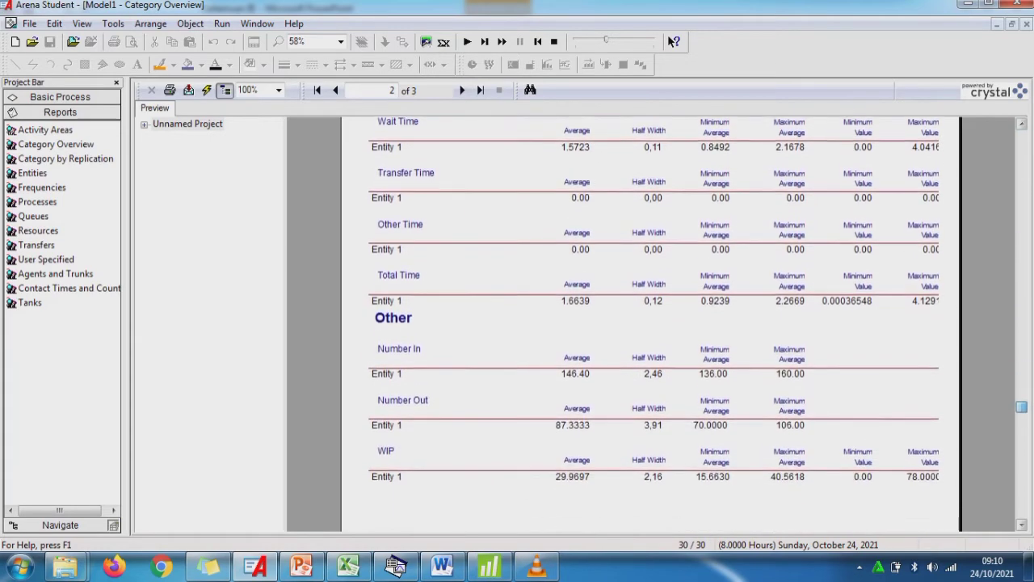
{"action": "scroll", "coordinate": [647, 324], "scroll_direction": "down", "scroll_amount": 1}
{"action": "left_click", "coordinate": [575, 349]}
{"action": "left_click", "coordinate": [573, 401]}
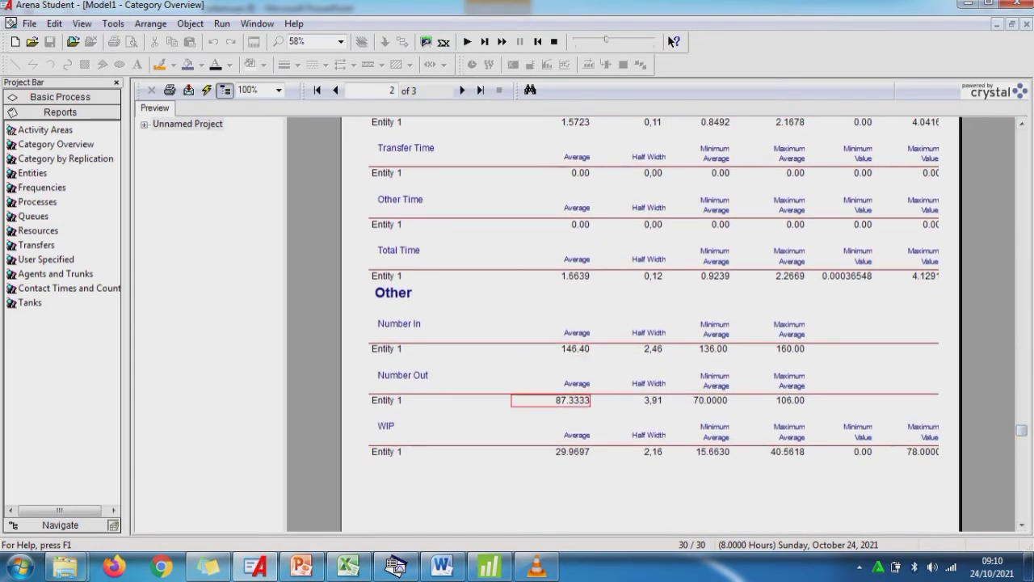
{"action": "left_click", "coordinate": [462, 91]}
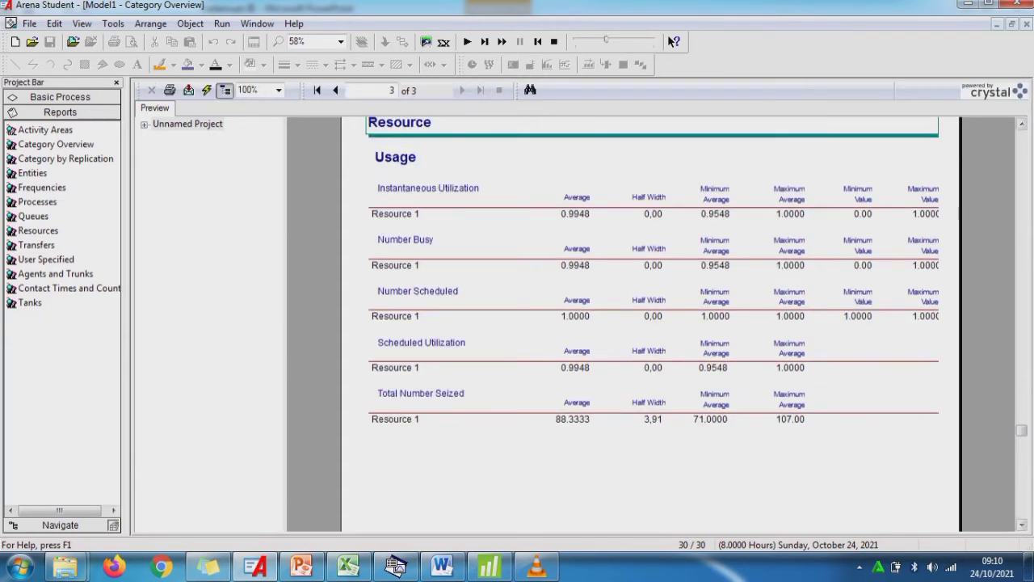
{"action": "scroll", "coordinate": [646, 323], "scroll_direction": "up", "scroll_amount": 5}
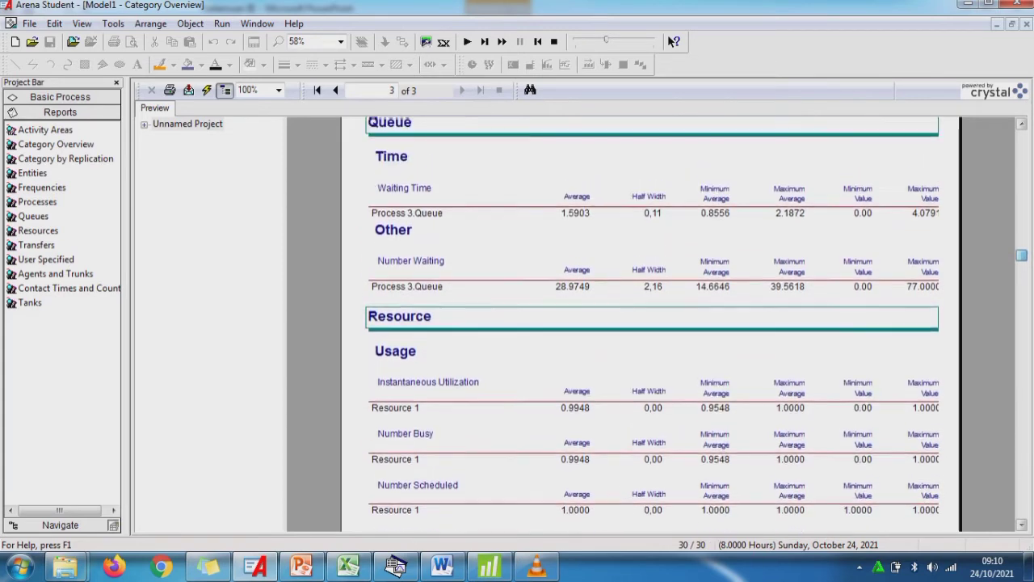
{"action": "left_click", "coordinate": [572, 317]}
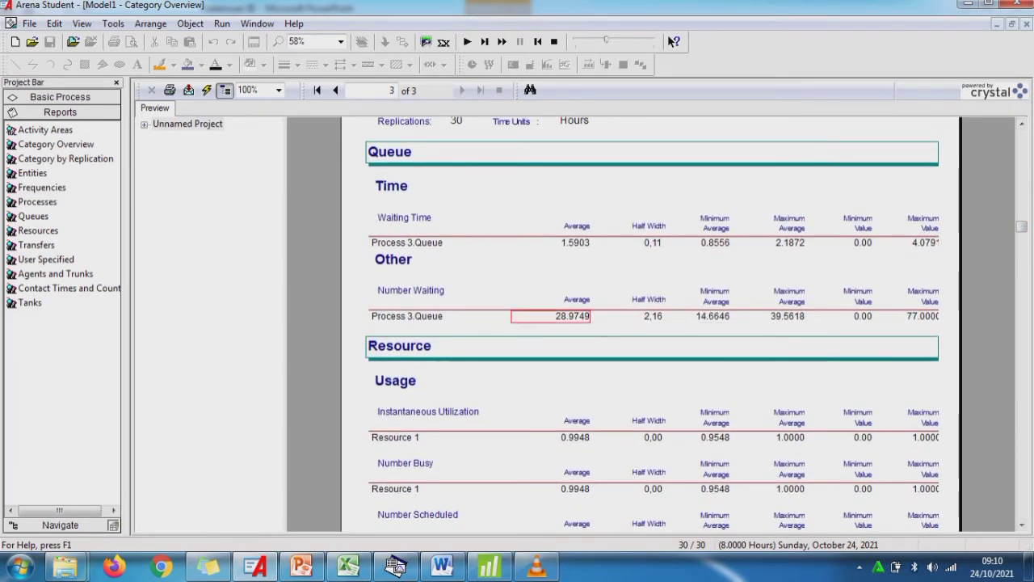
{"action": "left_click", "coordinate": [1027, 24]}
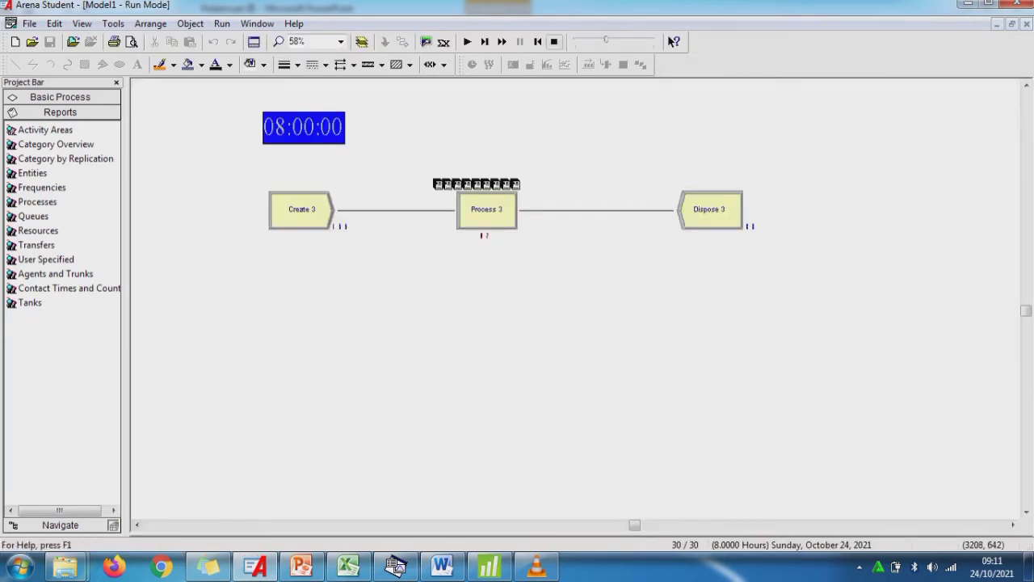
- Switch to Excel and set the Poisson arrival mean to 5 for the no-queue case on the Kasus I sheet
{"action": "left_click", "coordinate": [348, 565]}
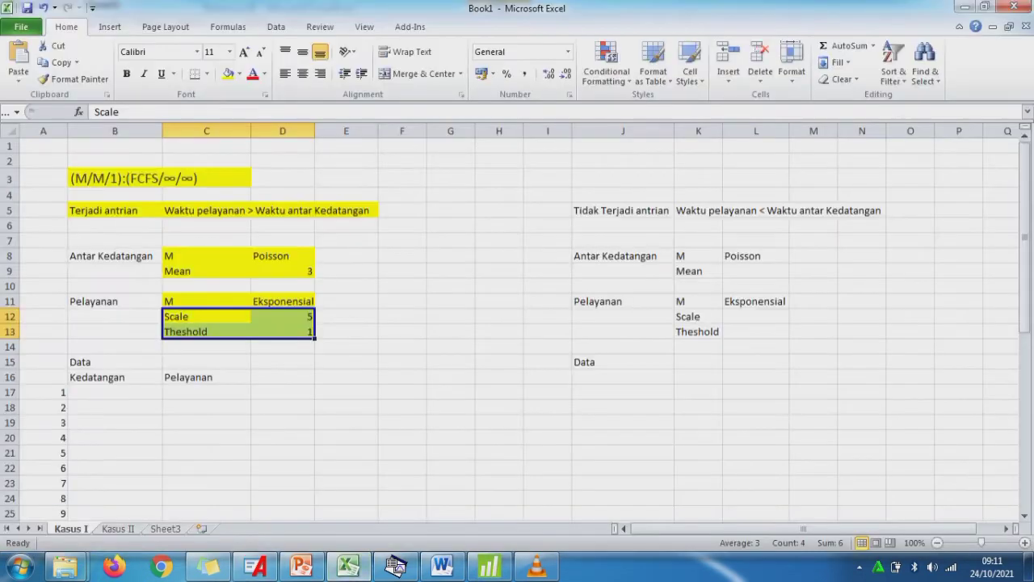
{"action": "left_click", "coordinate": [623, 286]}
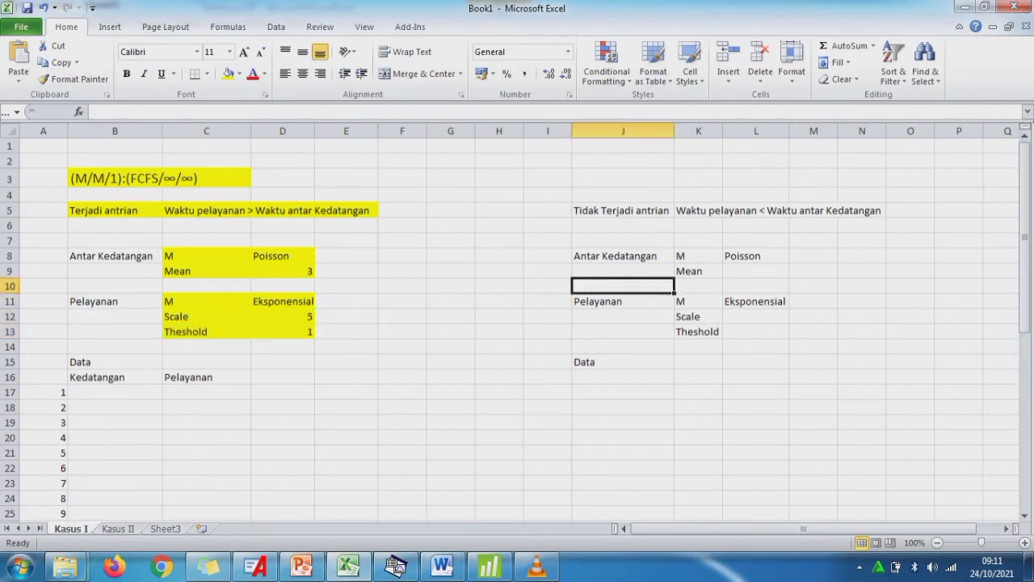
{"action": "left_click", "coordinate": [756, 272]}
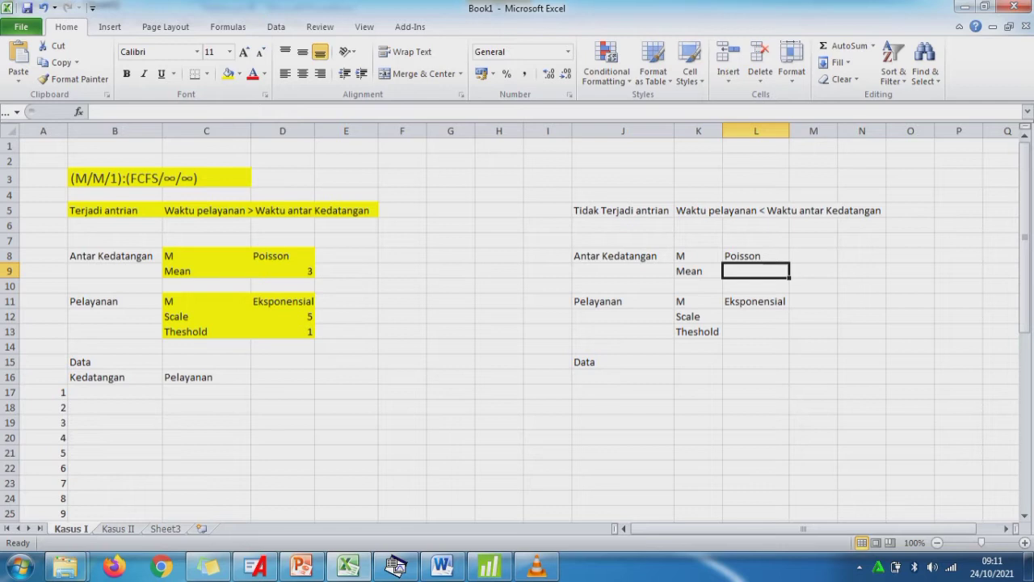
{"action": "type", "text": "5"}
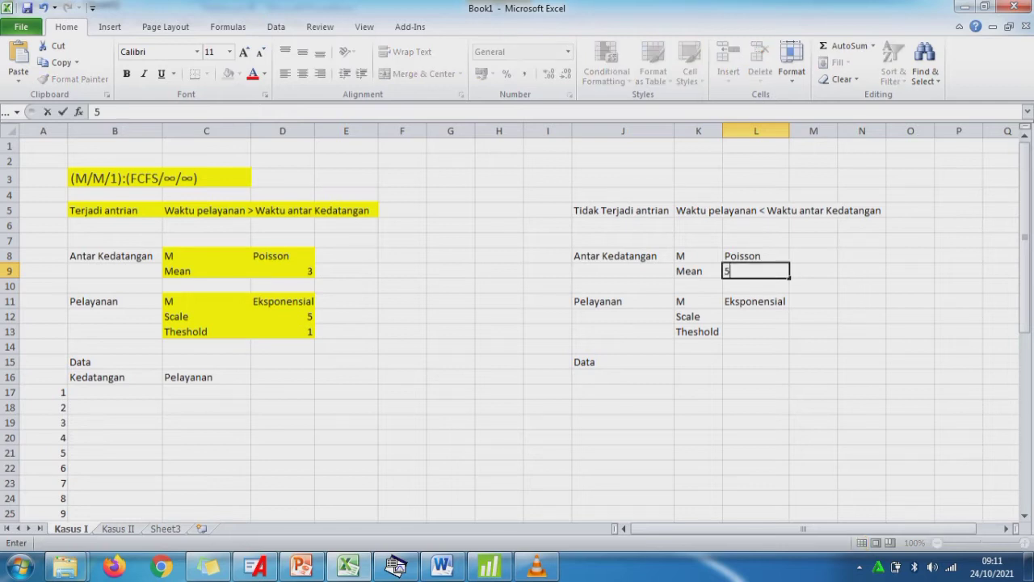
{"action": "key", "text": "Return"}
- Set the no-queue case's exponential service Scale to 2 and Theshold to 1
{"action": "key", "text": "Down"}
{"action": "key", "text": "Down"}
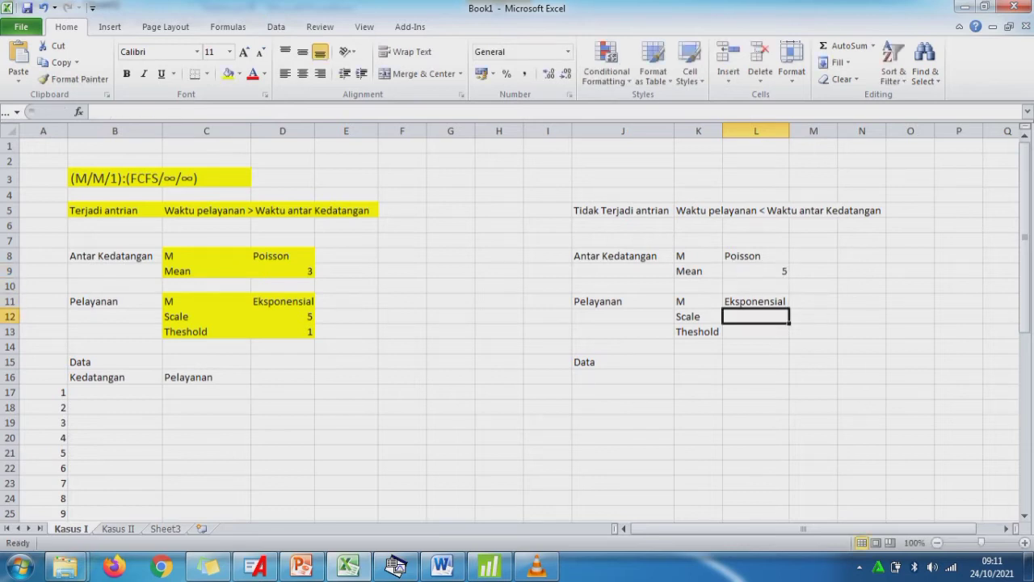
{"action": "type", "text": "2"}
{"action": "key", "text": "Return"}
{"action": "type", "text": "1"}
{"action": "key", "text": "Return"}
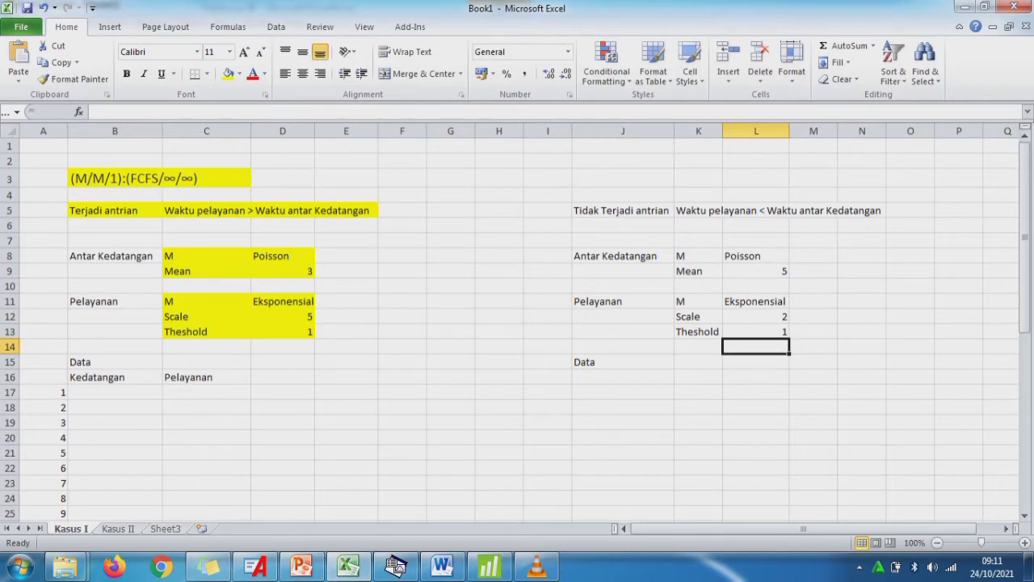
- Fill the no-queue heading J5:N5, the arrival block K8:L9 and the service block K11:L13 with yellow
{"action": "left_click_drag", "start_coordinate": [697, 256], "coordinate": [757, 272]}
{"action": "left_click_drag", "start_coordinate": [623, 210], "coordinate": [862, 210]}
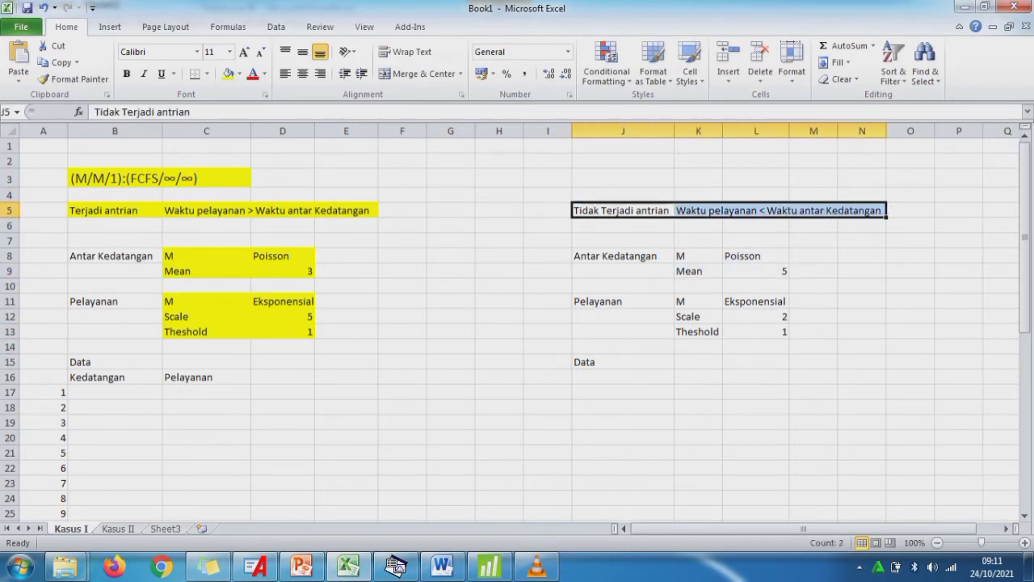
{"action": "left_click", "coordinate": [229, 73]}
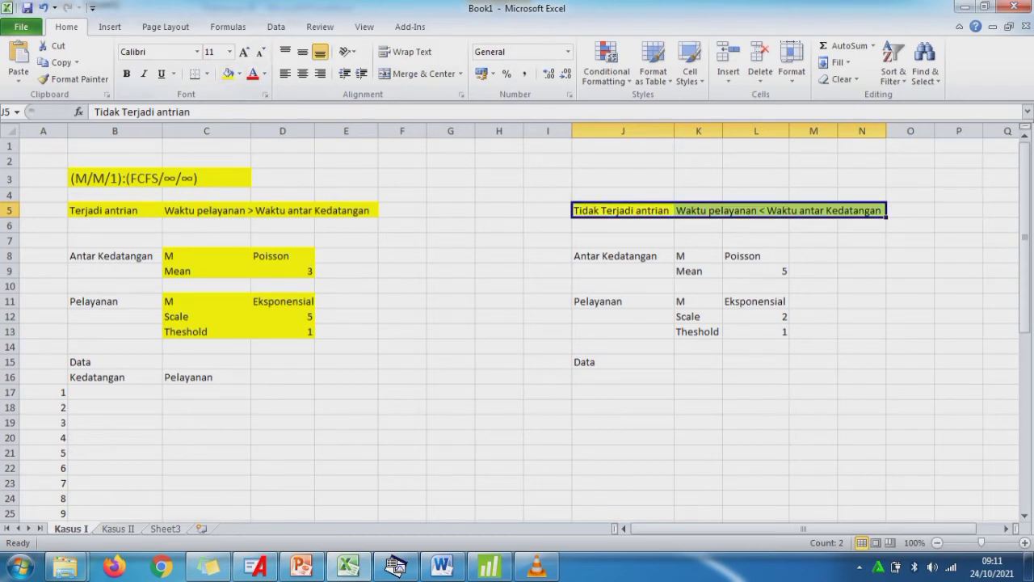
{"action": "left_click_drag", "start_coordinate": [698, 257], "coordinate": [757, 271]}
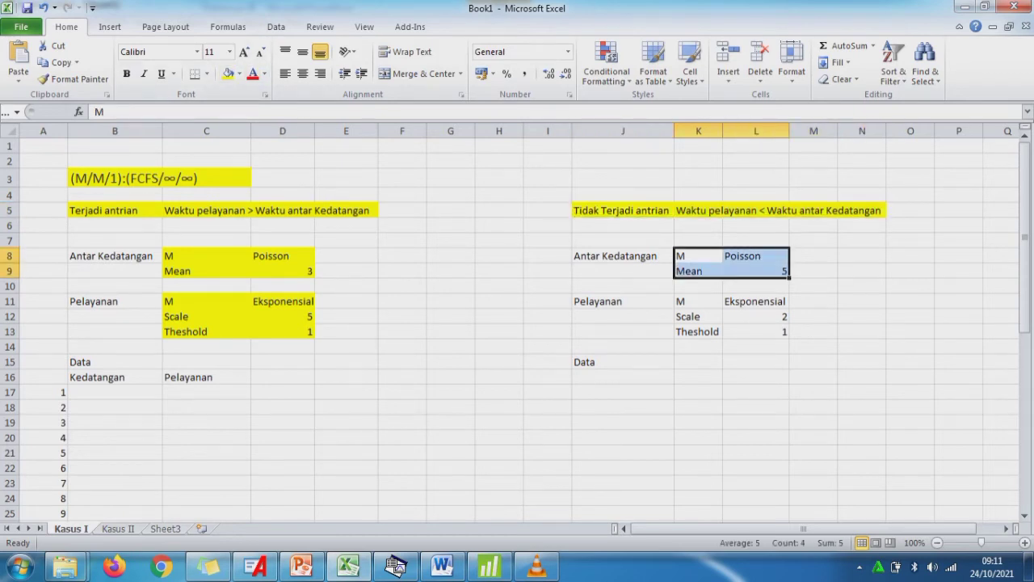
{"action": "left_click", "coordinate": [228, 73]}
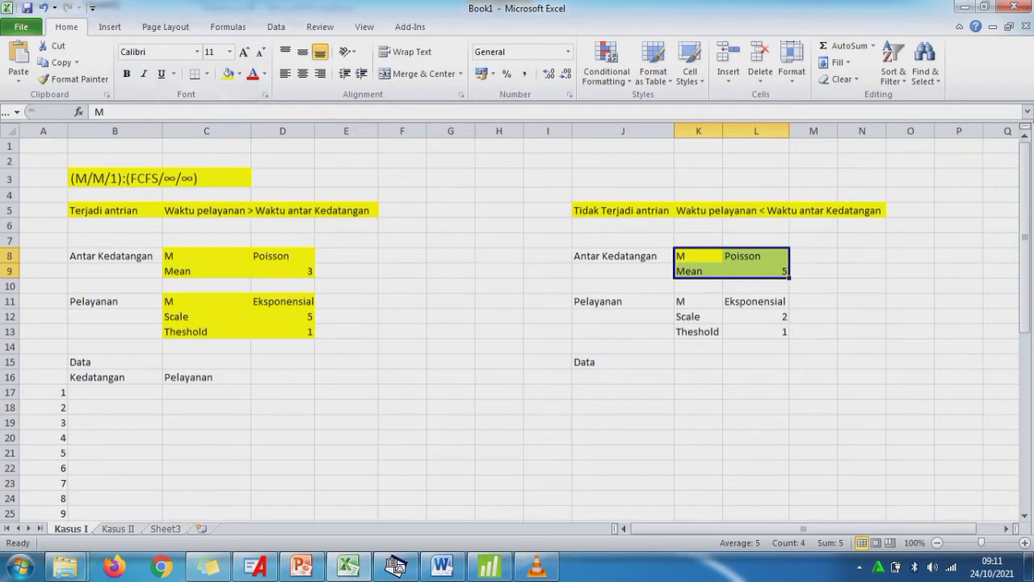
{"action": "left_click_drag", "start_coordinate": [698, 302], "coordinate": [756, 332]}
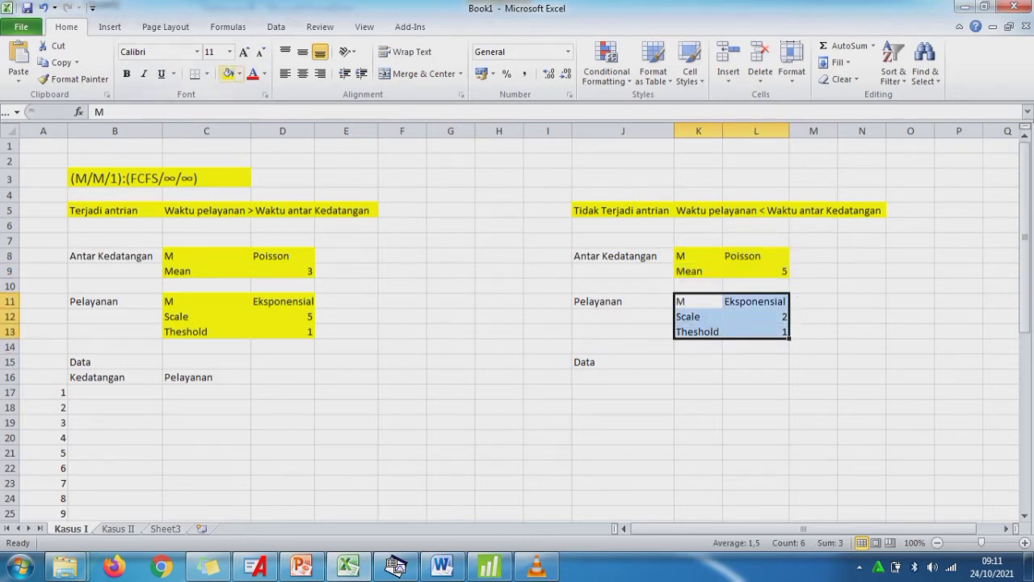
{"action": "left_click", "coordinate": [229, 73]}
{"action": "left_click", "coordinate": [547, 392]}
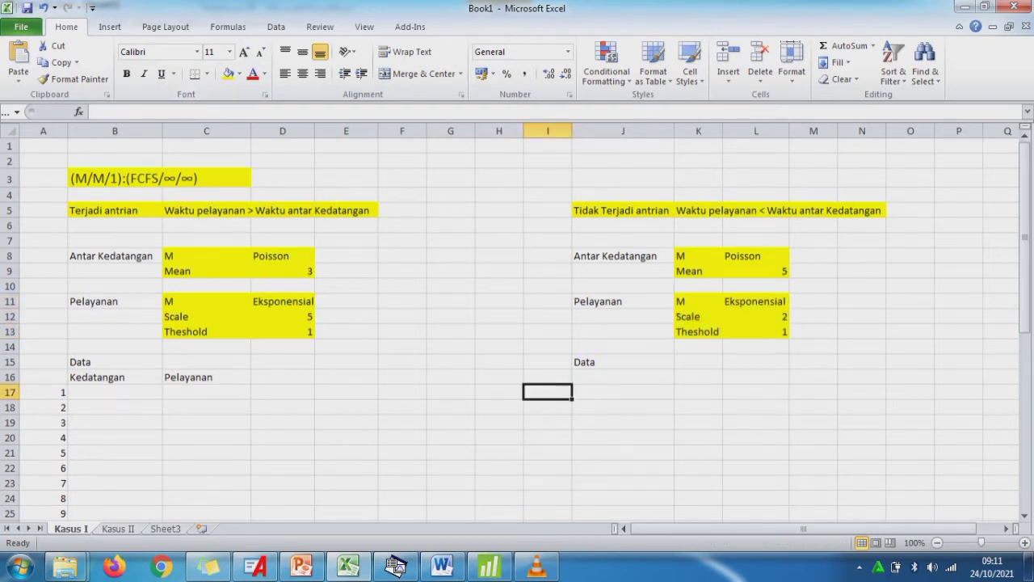
- View the Kasus II sheet, and check in PowerPoint whether case 2 describes a queuing or an idle system
{"action": "key", "text": "ctrl+Page_Down"}
{"action": "left_click", "coordinate": [346, 445]}
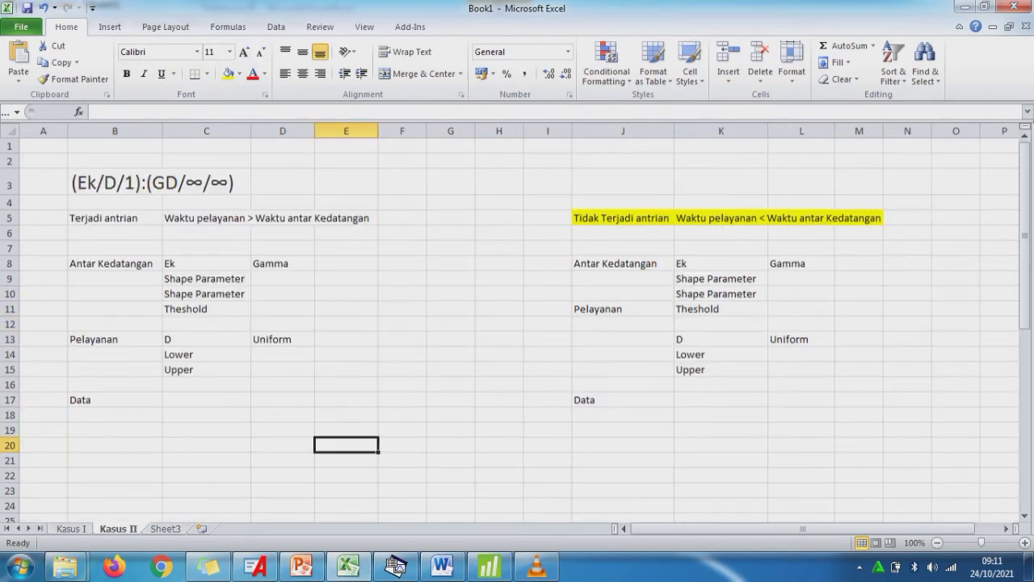
{"action": "key", "text": "alt+Tab"}
{"action": "left_click", "coordinate": [485, 296]}
{"action": "left_click", "coordinate": [455, 349]}
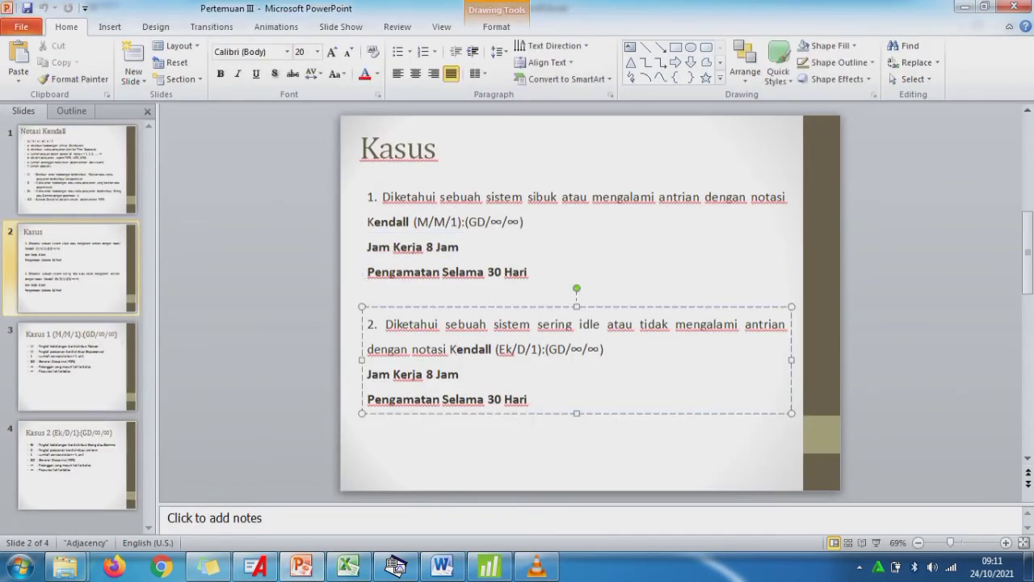
{"action": "left_click_drag", "start_coordinate": [538, 324], "coordinate": [675, 324]}
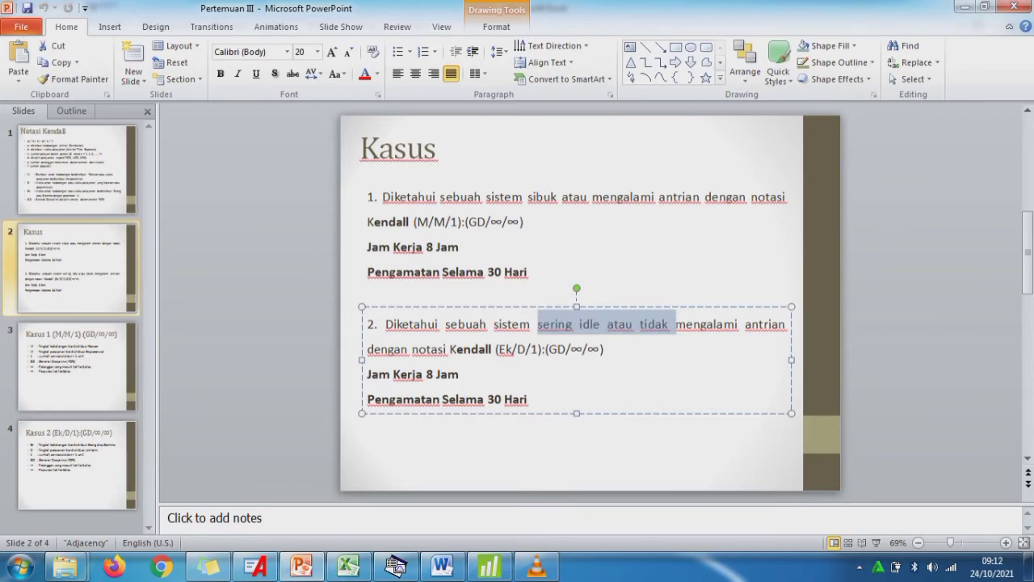
- Switch to Excel and move the no-queue Pelayanan label from J11 to J13 on the Kasus II sheet
{"action": "key", "text": "alt+Tab"}
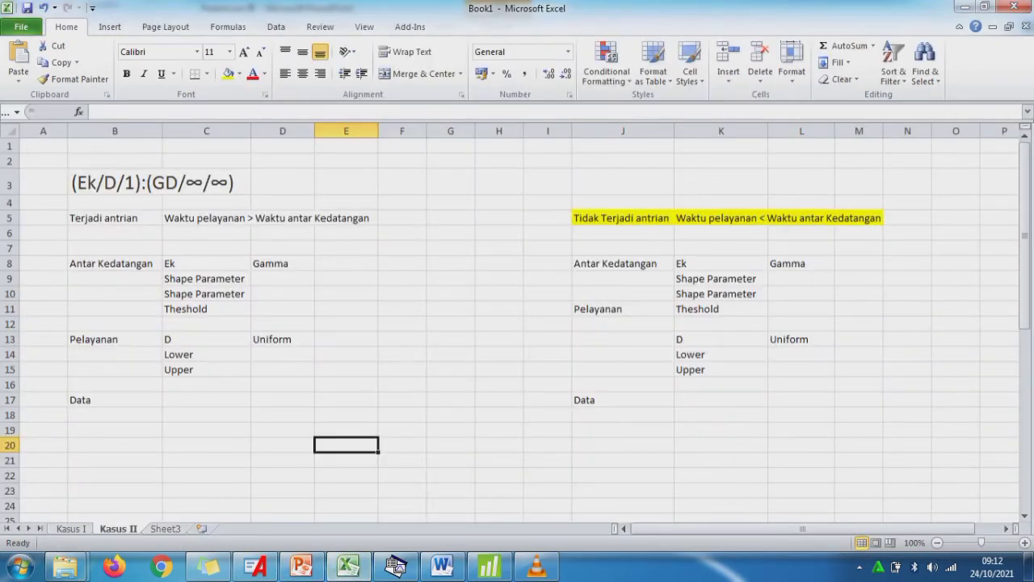
{"action": "left_click", "coordinate": [500, 339]}
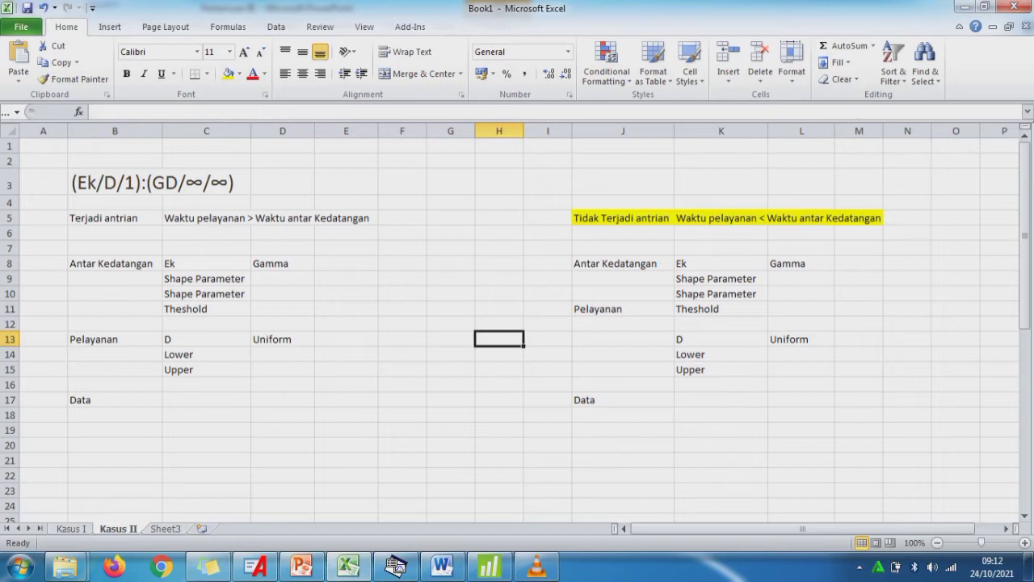
{"action": "left_click", "coordinate": [801, 354]}
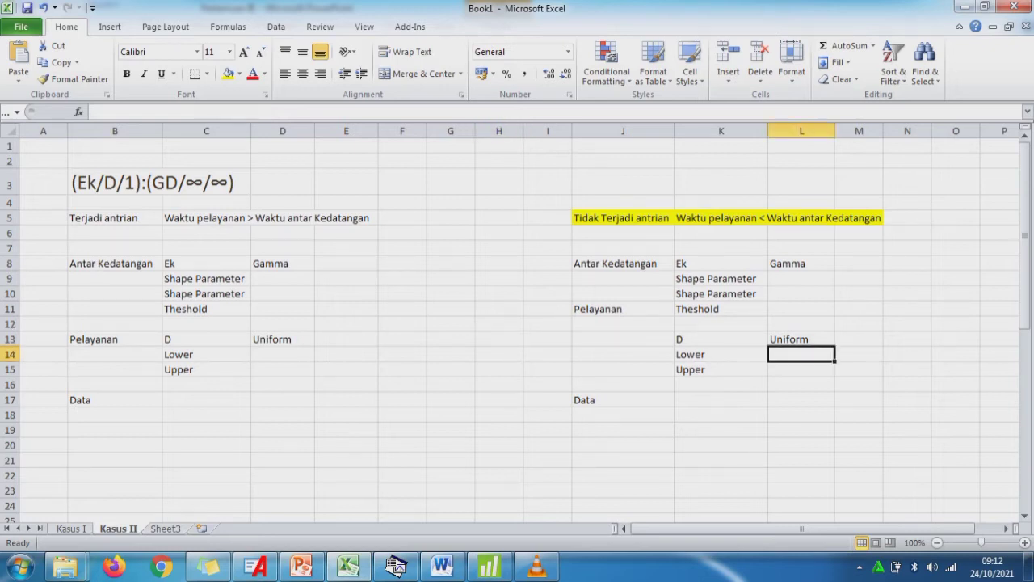
{"action": "left_click", "coordinate": [623, 309]}
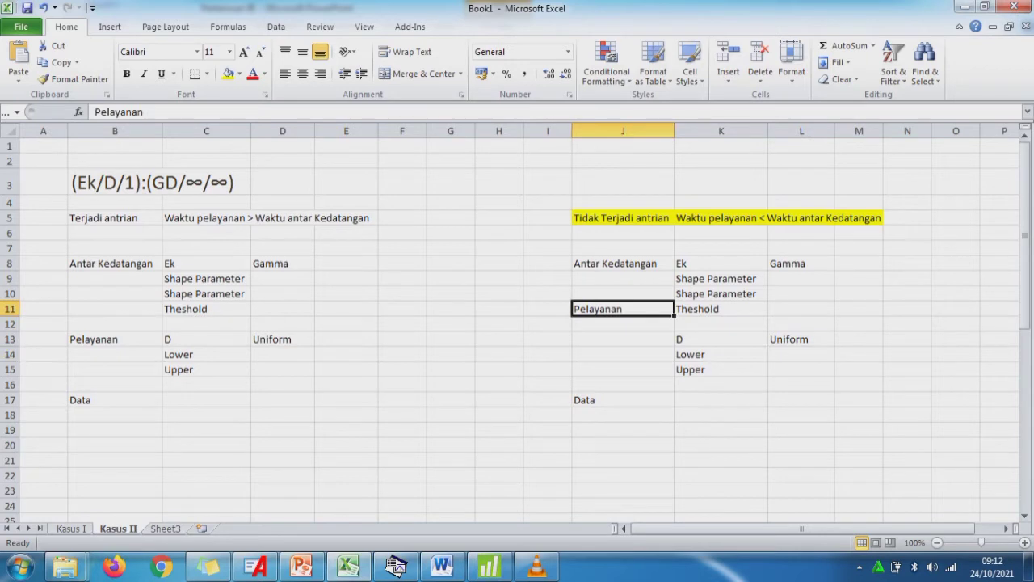
{"action": "left_click_drag", "start_coordinate": [630, 316], "coordinate": [638, 346]}
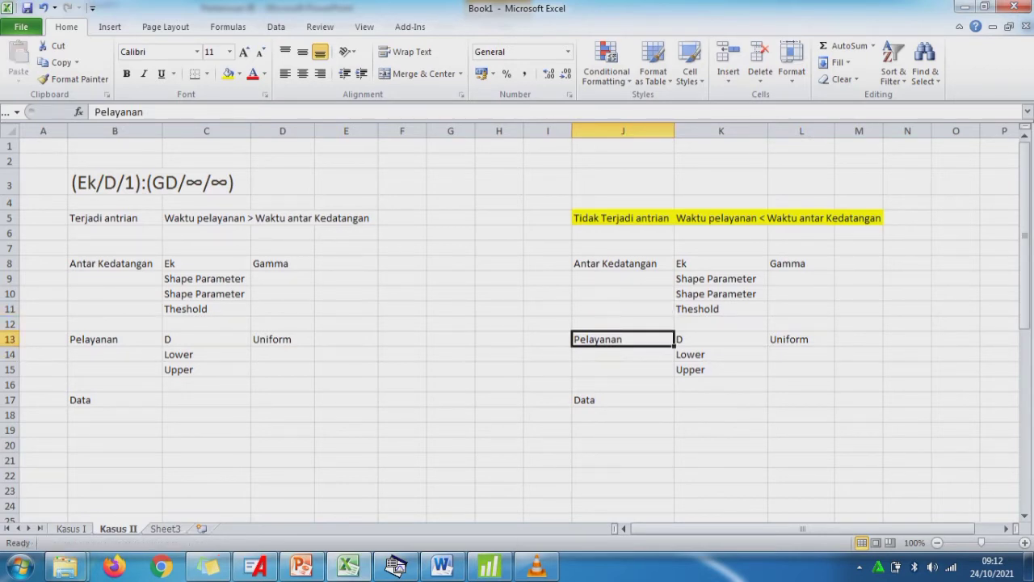
- Set the no-queue case's uniform service Lower to 5 and Upper to 7 in L14:L15
{"action": "left_click", "coordinate": [802, 355]}
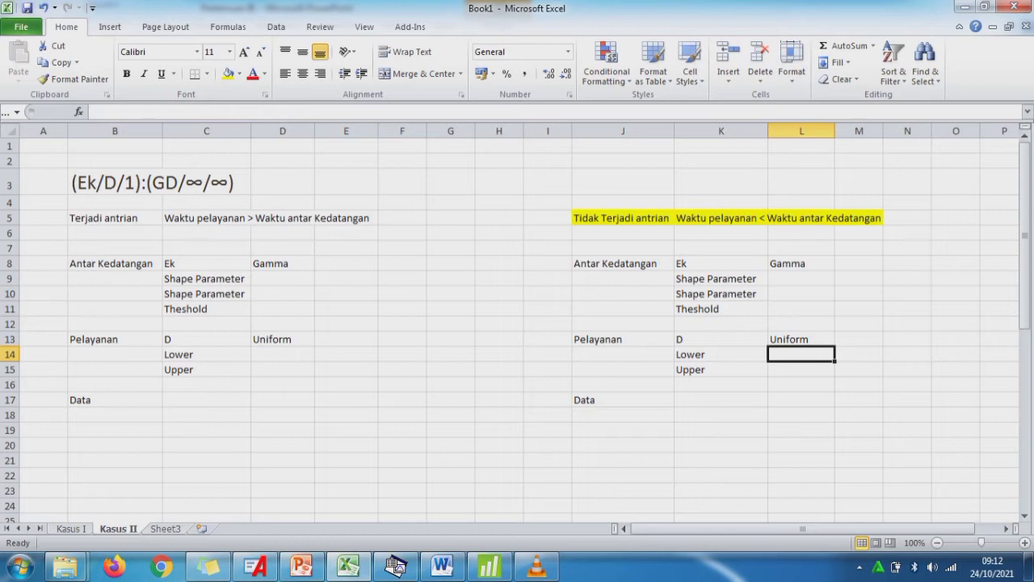
{"action": "type", "text": "5"}
{"action": "key", "text": "Return"}
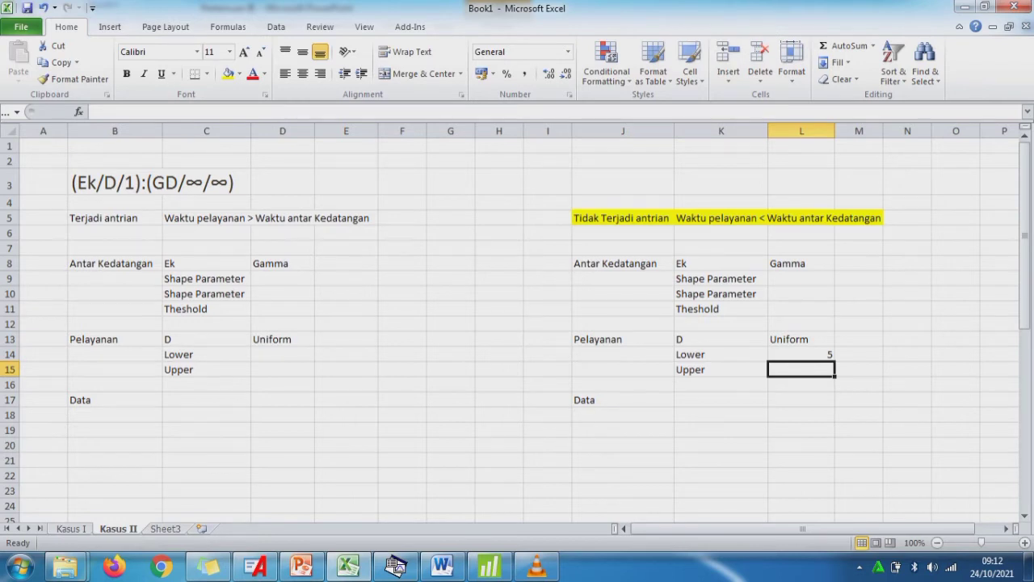
{"action": "type", "text": "7"}
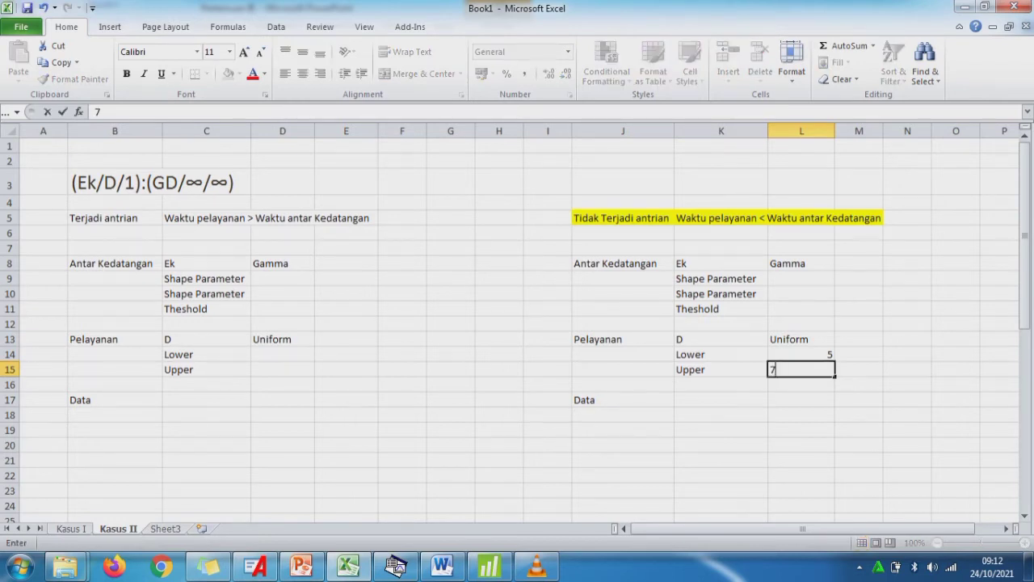
{"action": "key", "text": "Up"}
- Set the first Shape Parameter of the no-queue gamma arrivals in L9 to 5, dismissing the Windows color scheme prompt
{"action": "key", "text": "Up"}
{"action": "key", "text": "Up"}
{"action": "key", "text": "Up"}
{"action": "key", "text": "Up"}
{"action": "key", "text": "Up"}
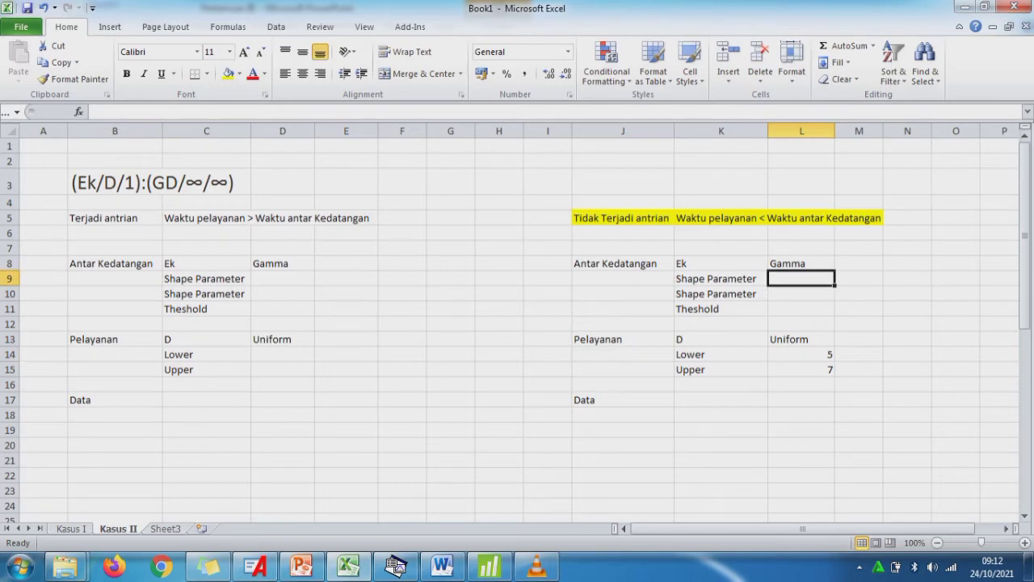
{"action": "key", "text": "Down"}
{"action": "key", "text": "Down"}
{"action": "key", "text": "Up"}
{"action": "key", "text": "Up"}
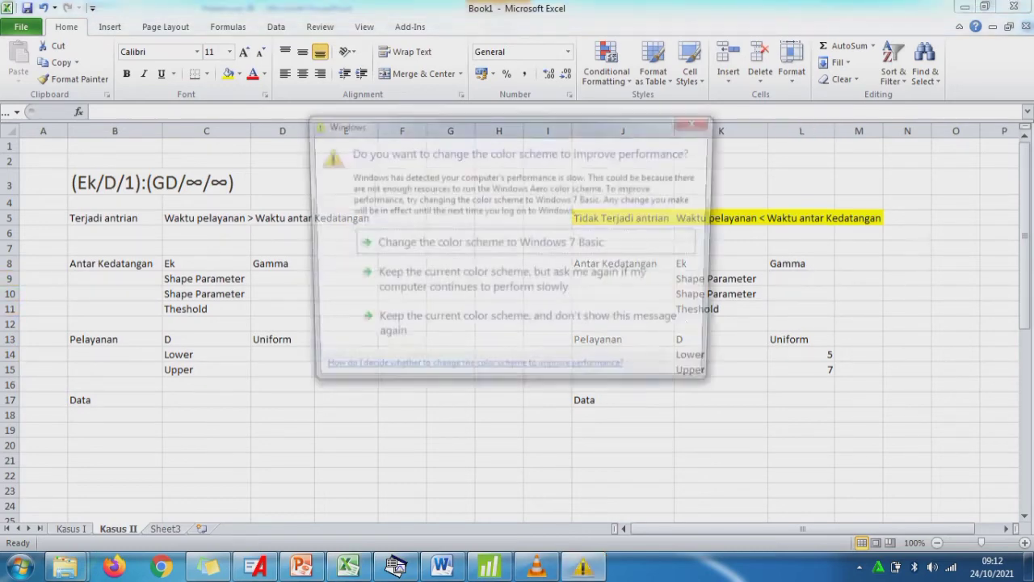
{"action": "key", "text": "Escape"}
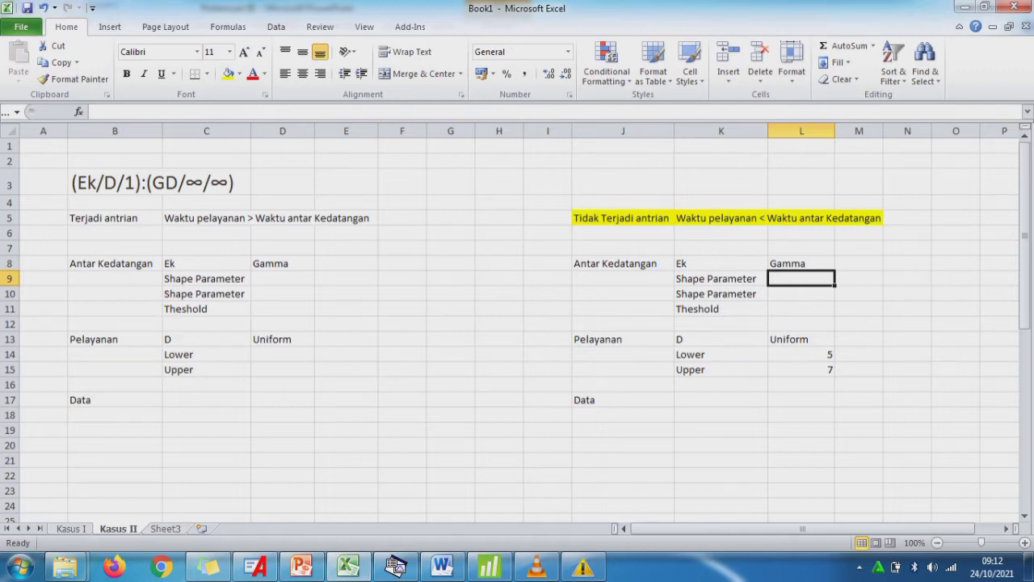
{"action": "type", "text": "5"}
{"action": "key", "text": "BackSpace"}
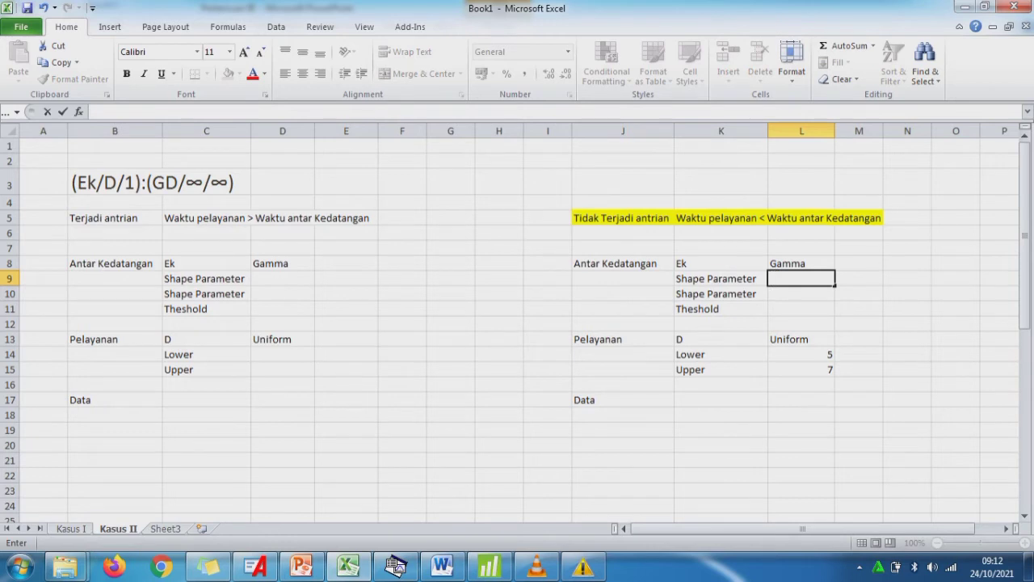
{"action": "key", "text": "Escape"}
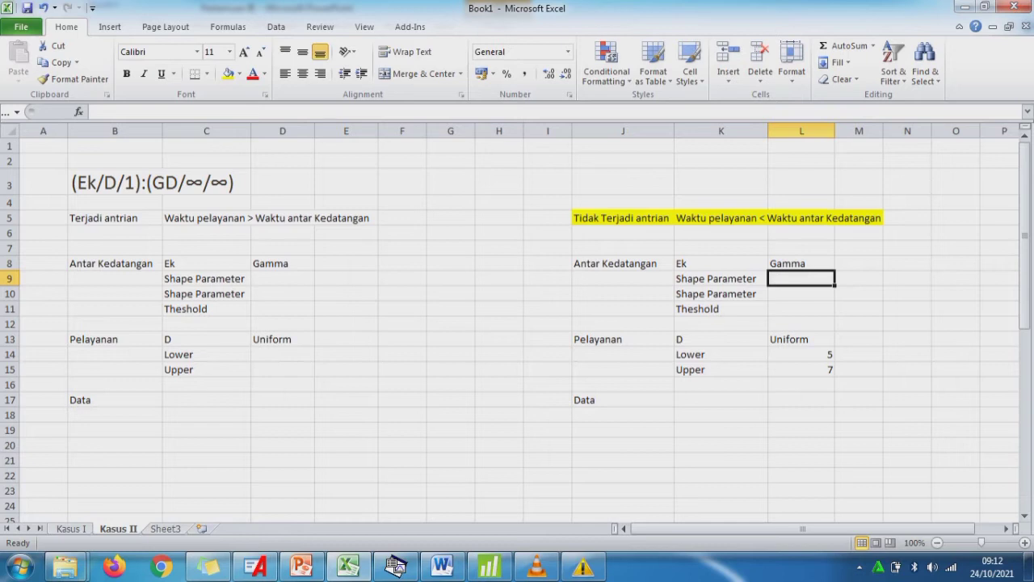
{"action": "type", "text": "5"}
{"action": "key", "text": "Return"}
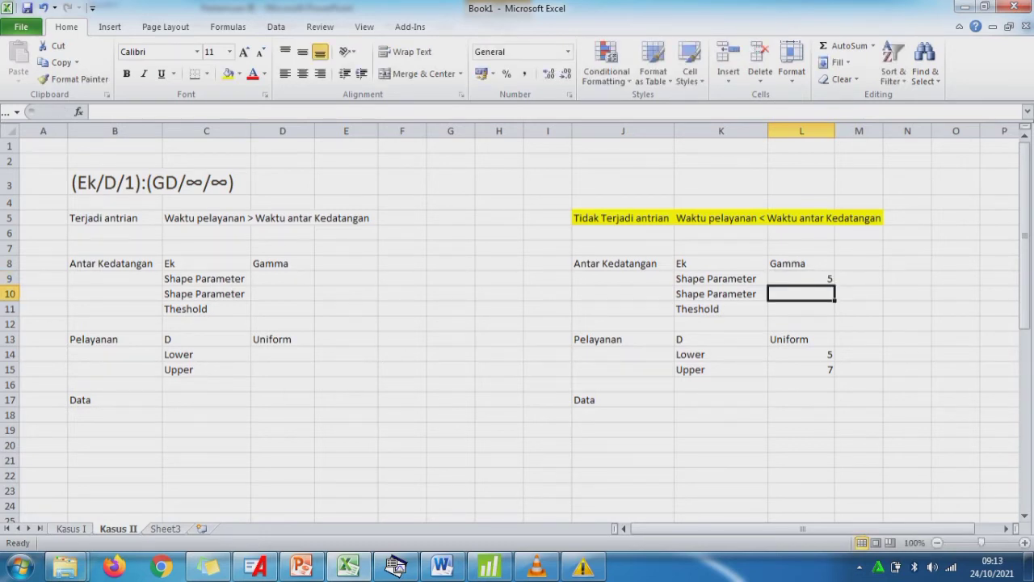
- Set the second gamma Shape Parameter in L10 to 8 and the Theshold in L11 to 0
{"action": "type", "text": "5"}
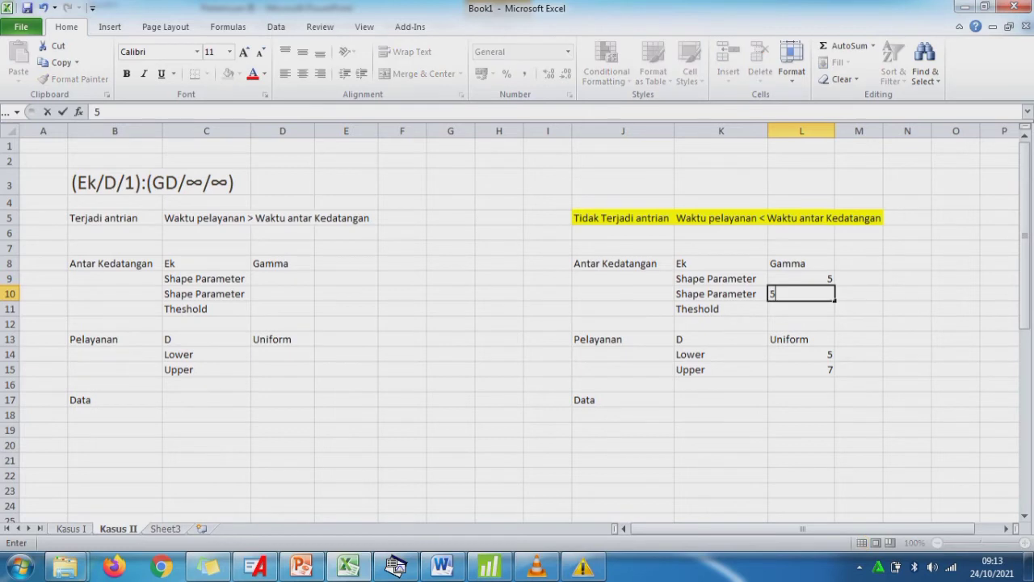
{"action": "key", "text": "Return"}
{"action": "key", "text": "Up"}
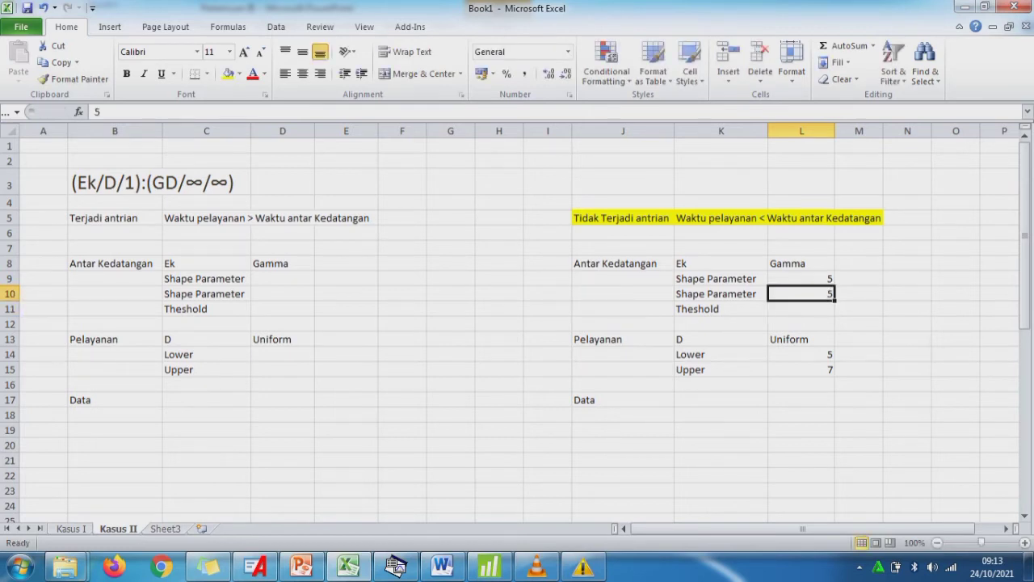
{"action": "type", "text": "6"}
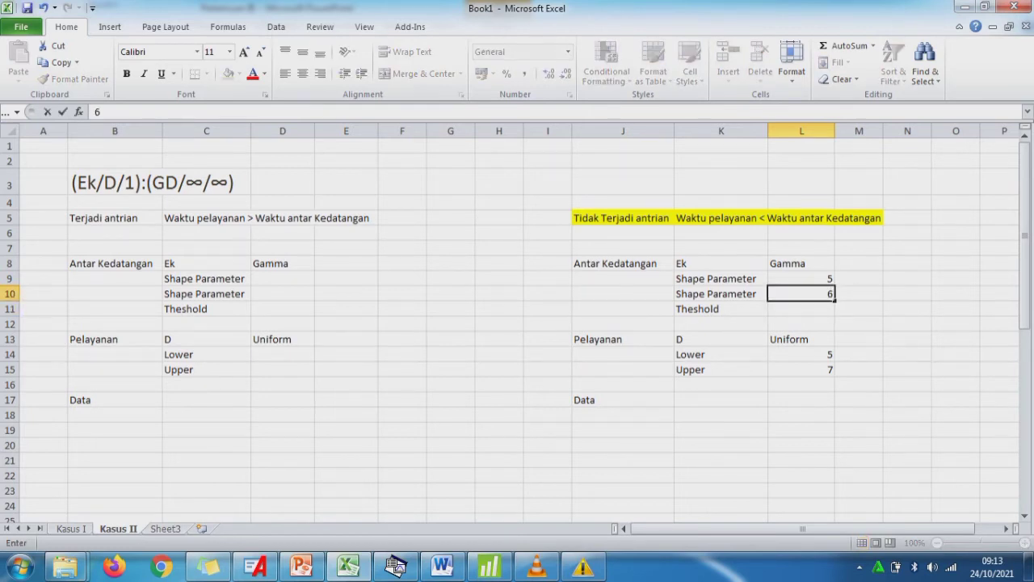
{"action": "key", "text": "BackSpace"}
{"action": "type", "text": "7"}
{"action": "key", "text": "BackSpace"}
{"action": "type", "text": "8"}
{"action": "key", "text": "Return"}
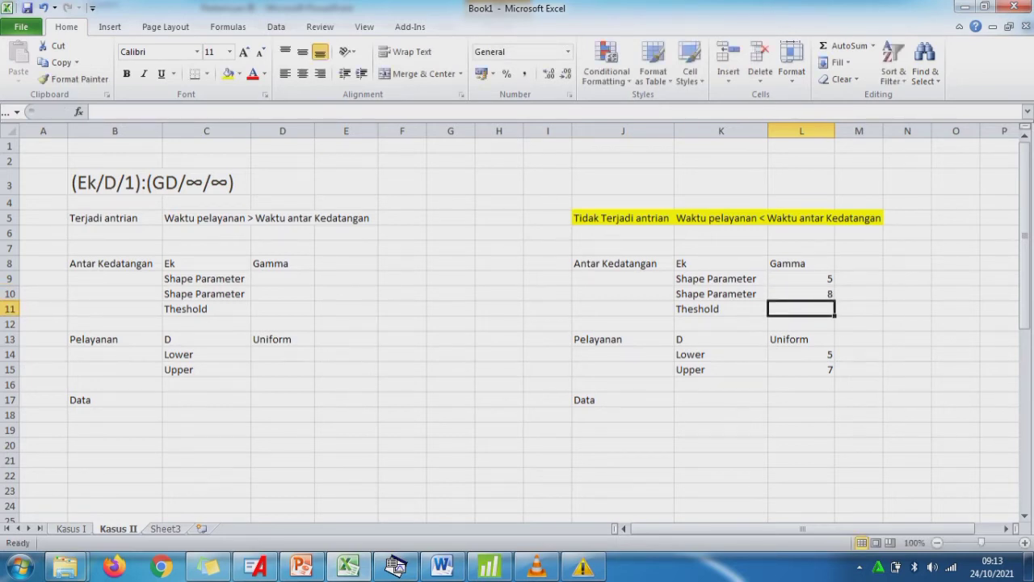
{"action": "type", "text": "0"}
{"action": "key", "text": "Return"}
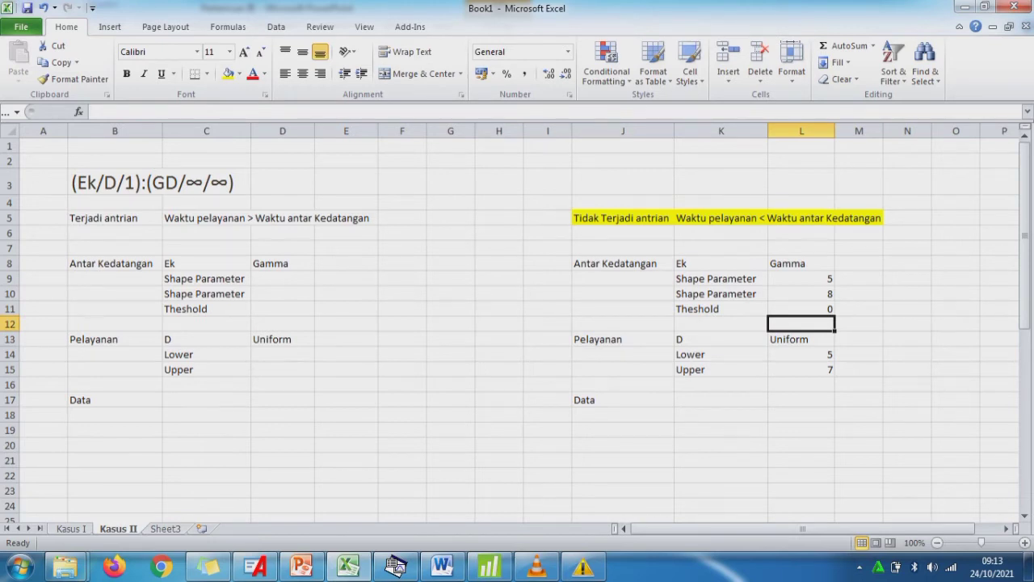
- Fill the no-queue arrival distribution heading K8:L8 with yellow
{"action": "left_click", "coordinate": [623, 264]}
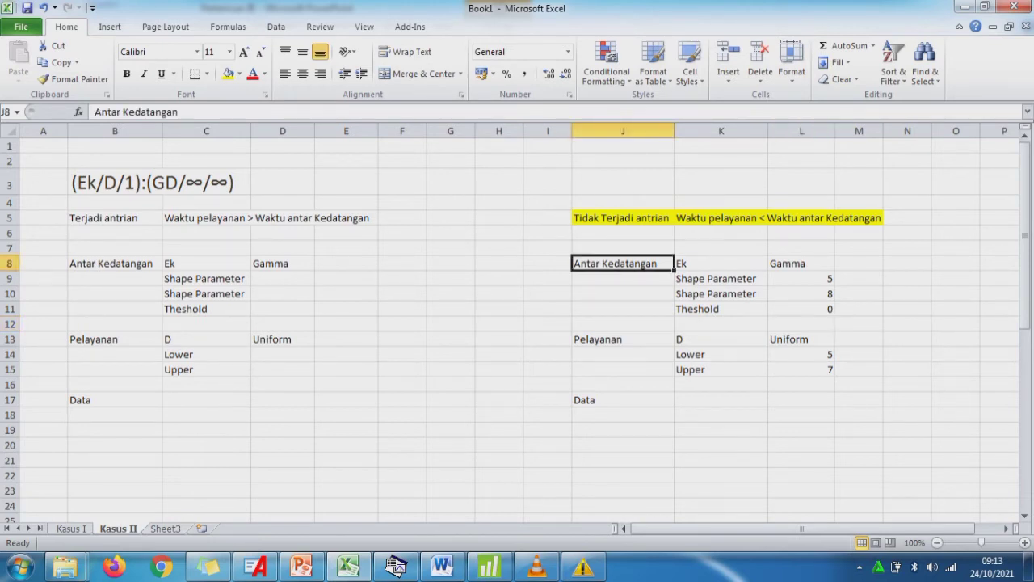
{"action": "left_click", "coordinate": [802, 263]}
{"action": "left_click_drag", "start_coordinate": [703, 263], "coordinate": [800, 263]}
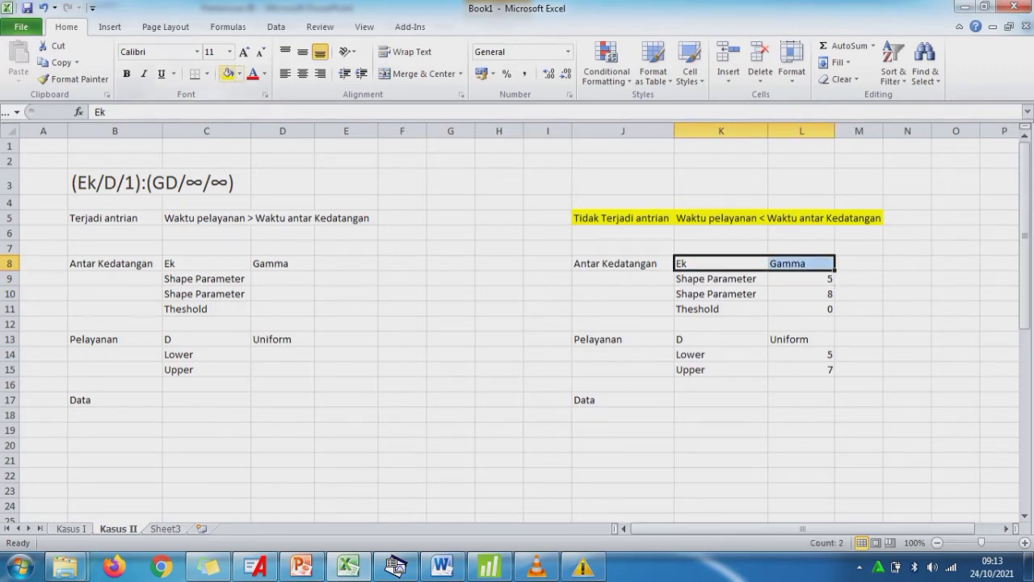
{"action": "left_click", "coordinate": [228, 74]}
- Switch to Minitab and set up gamma random data generation with 30 rows stored in column C3
{"action": "left_click", "coordinate": [489, 566]}
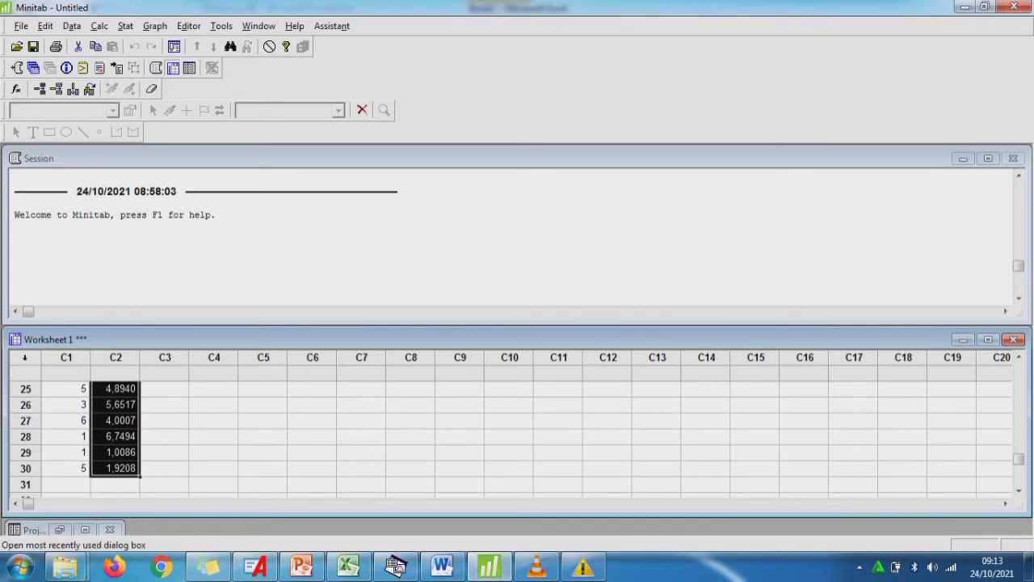
{"action": "left_click", "coordinate": [99, 26]}
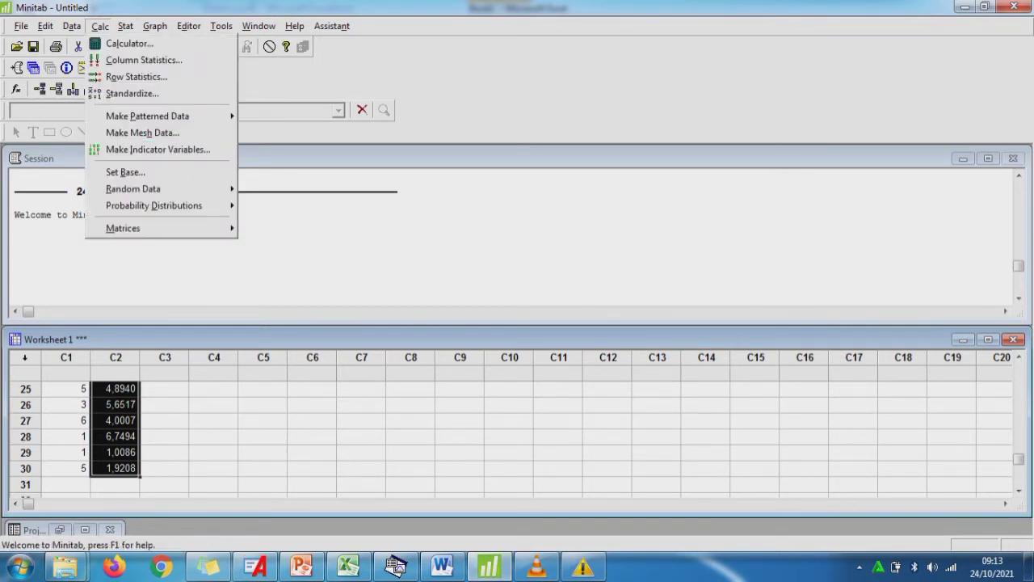
{"action": "mouse_move", "coordinate": [134, 189]}
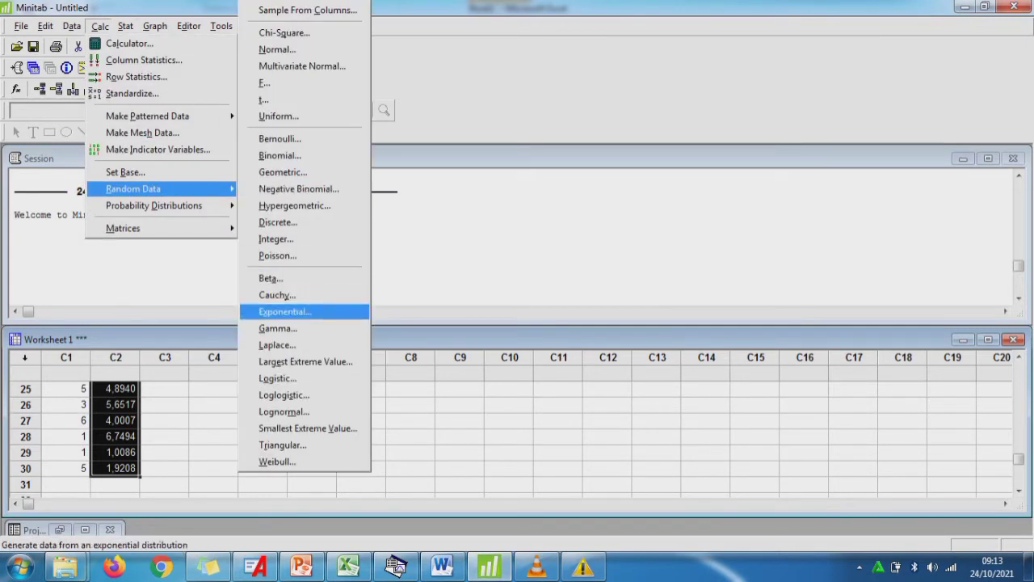
{"action": "left_click", "coordinate": [277, 328]}
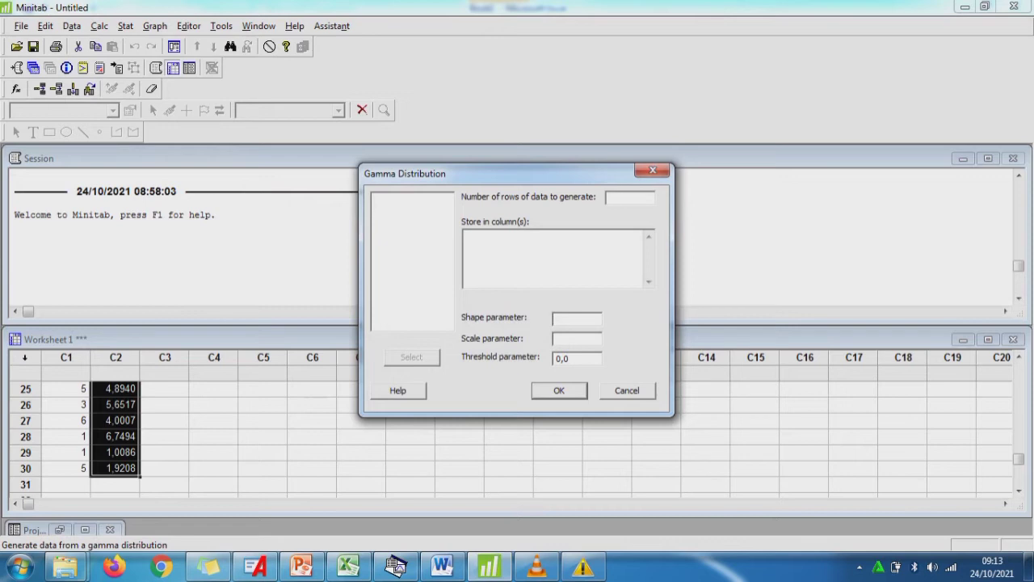
{"action": "type", "text": "30"}
{"action": "key", "text": "Tab"}
{"action": "type", "text": "C3"}
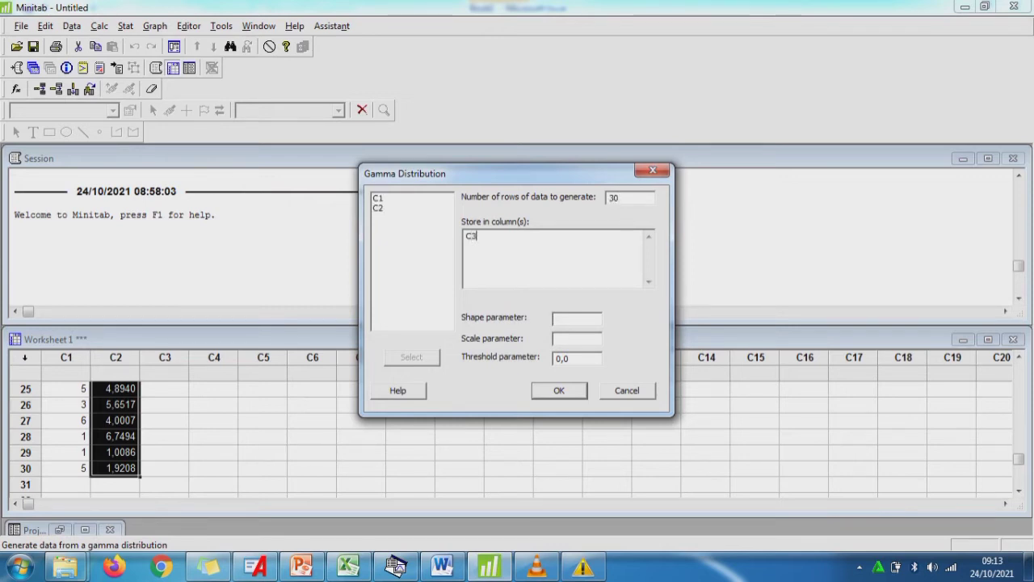
{"action": "key", "text": "Tab"}
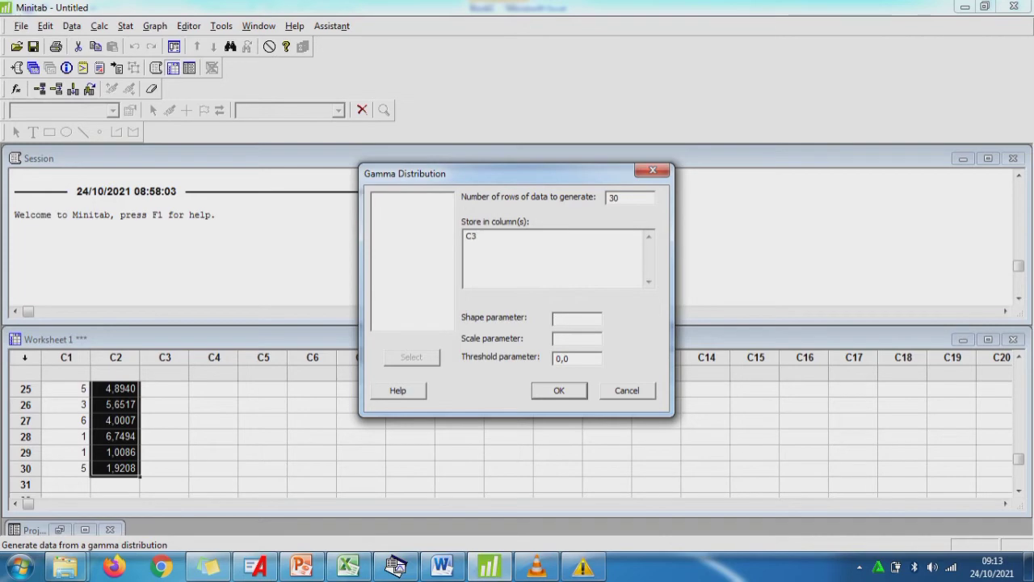
- Check the gamma parameters in Excel, set shape to 5 and scale to 8 in Minitab, and generate the data
{"action": "left_click", "coordinate": [353, 568]}
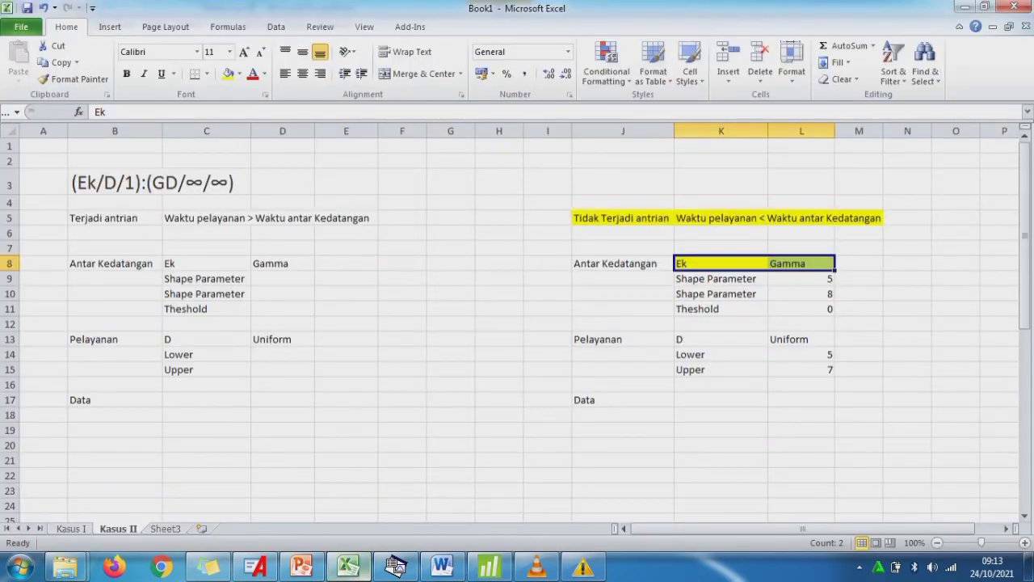
{"action": "left_click", "coordinate": [489, 566]}
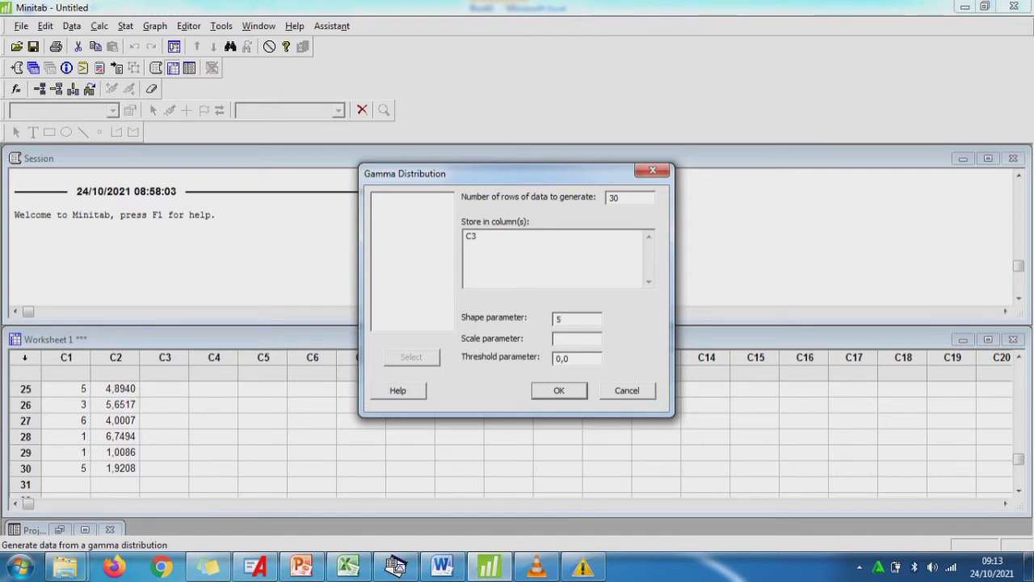
{"action": "type", "text": "8"}
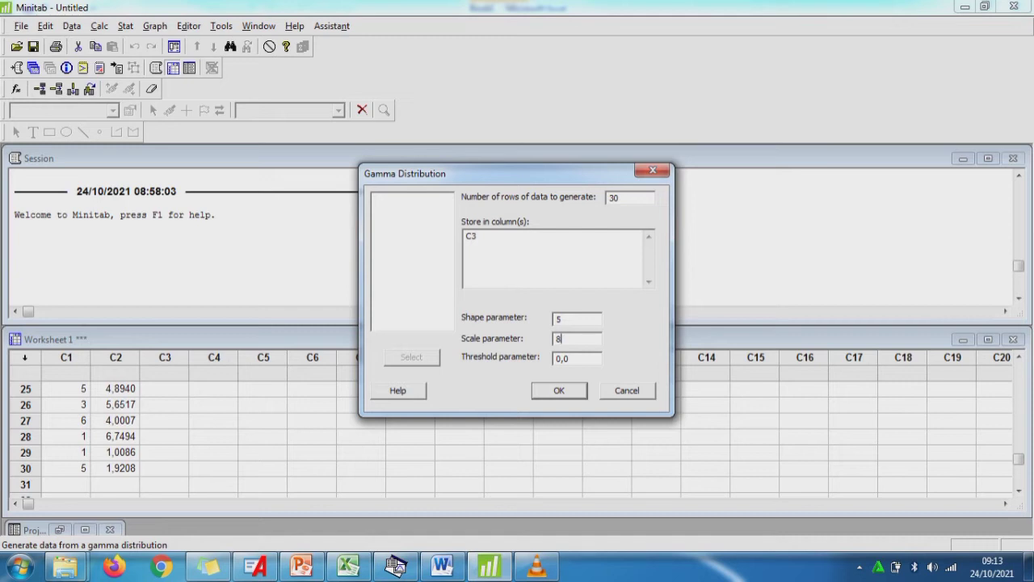
{"action": "key", "text": "Return"}
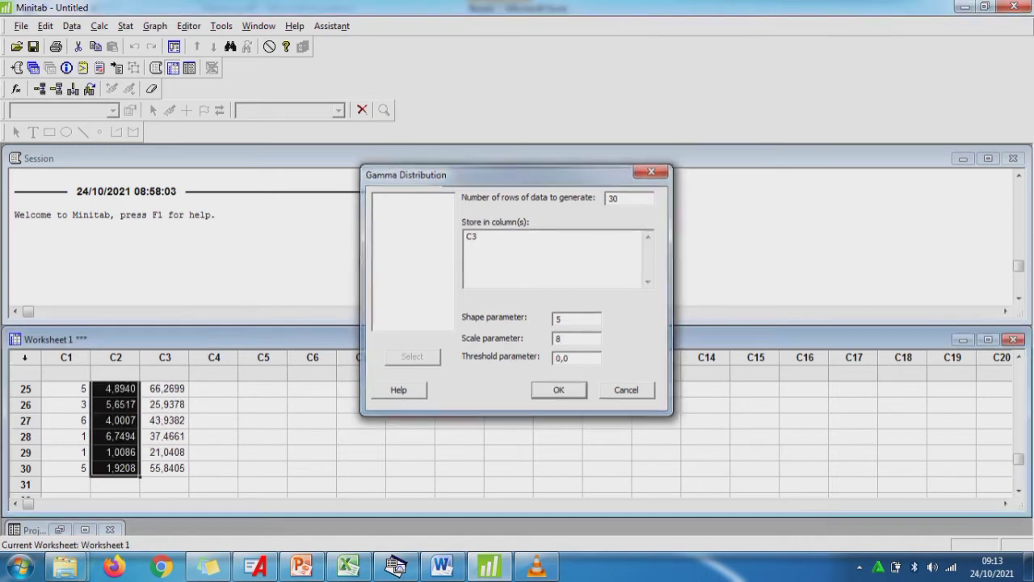
- Examine the generated gamma values in column C3 from the last rows up to row 1
{"action": "left_click", "coordinate": [165, 421]}
{"action": "key", "text": "Up"}
{"action": "key", "text": "Up"}
{"action": "key", "text": "Up"}
{"action": "key", "text": "Up"}
{"action": "key", "text": "Up"}
{"action": "key", "text": "Up"}
{"action": "key", "text": "Up"}
{"action": "key", "text": "Up"}
{"action": "key", "text": "Up"}
{"action": "key", "text": "Up"}
{"action": "key", "text": "Up"}
{"action": "key", "text": "Up"}
{"action": "key", "text": "Up"}
{"action": "key", "text": "Up"}
{"action": "key", "text": "Up"}
{"action": "key", "text": "Up"}
{"action": "key", "text": "Up"}
{"action": "key", "text": "Up"}
{"action": "key", "text": "Up"}
{"action": "key", "text": "Up"}
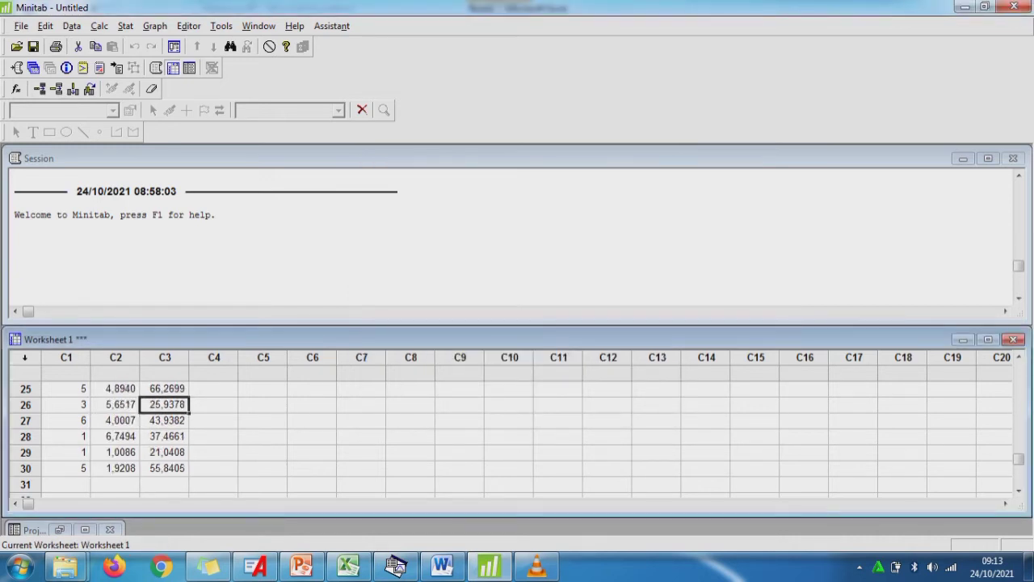
{"action": "key", "text": "Up"}
{"action": "key", "text": "Up"}
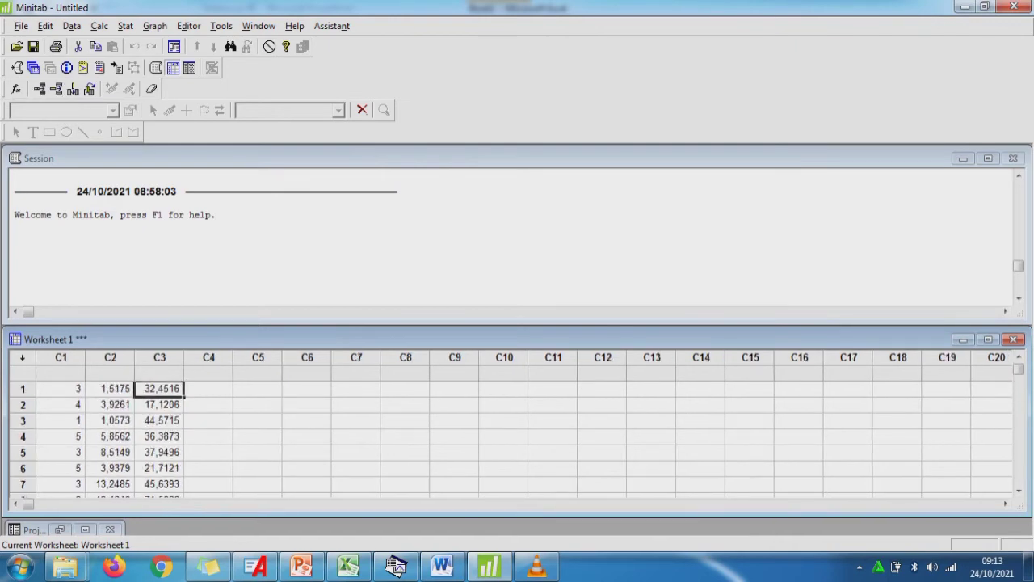
- Switch to Excel and set the no-queue gamma shape parameter in cell L9 to 3
{"action": "left_click", "coordinate": [487, 567]}
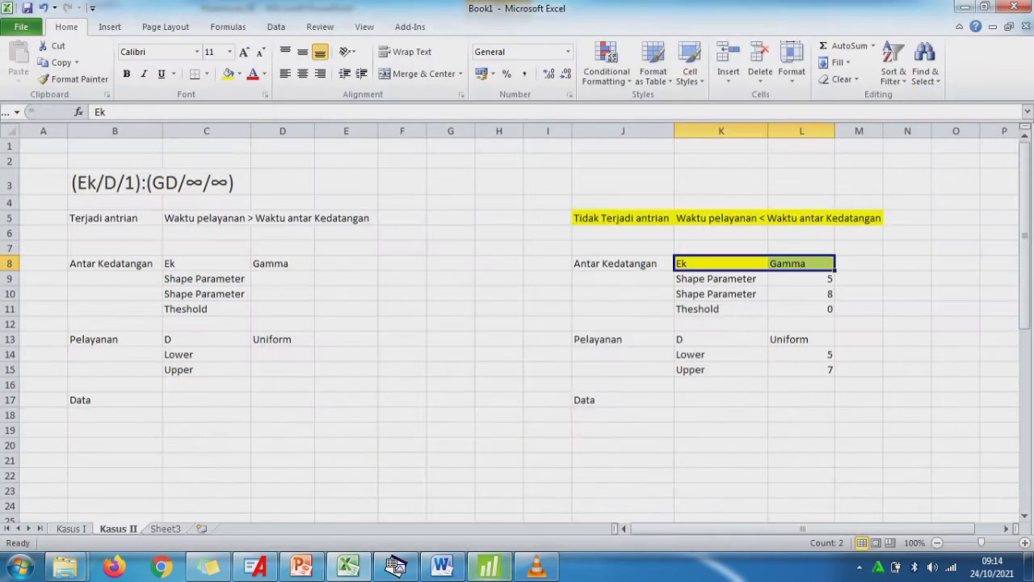
{"action": "left_click", "coordinate": [802, 279]}
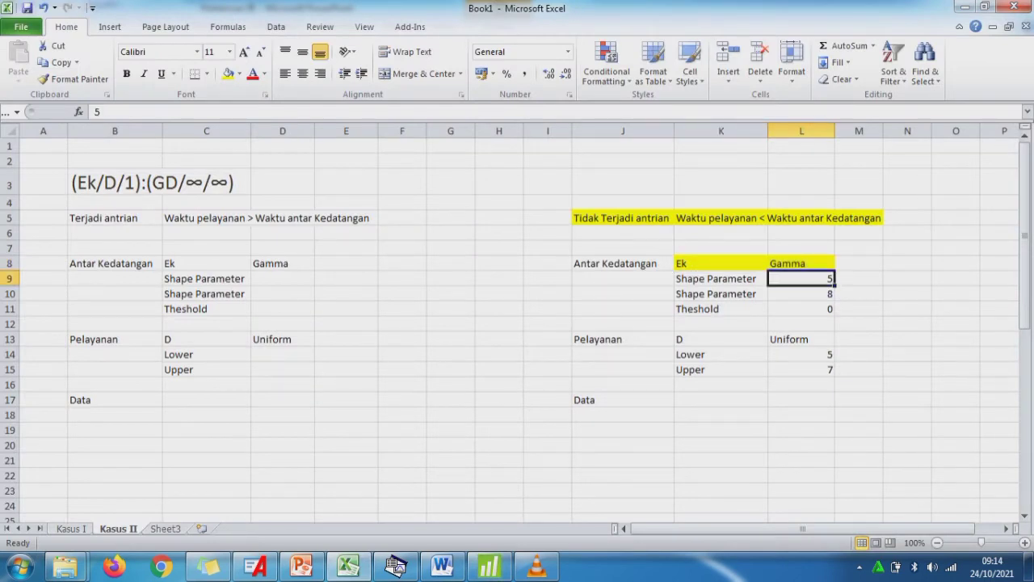
{"action": "type", "text": "3"}
{"action": "key", "text": "Return"}
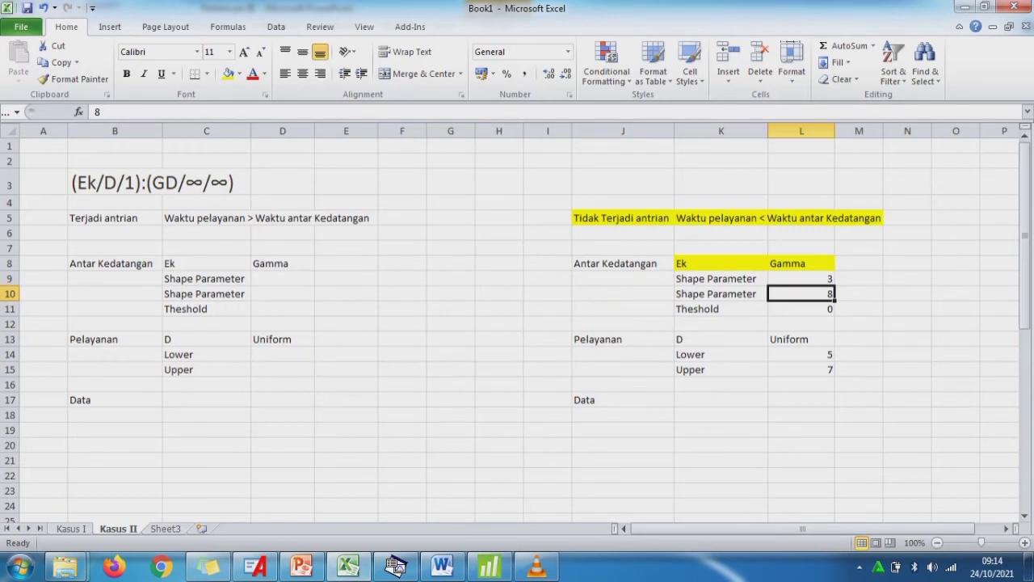
- Switch to Minitab and regenerate the 30 gamma values in column C3 with the shape parameter set to 3
{"action": "left_click", "coordinate": [489, 567]}
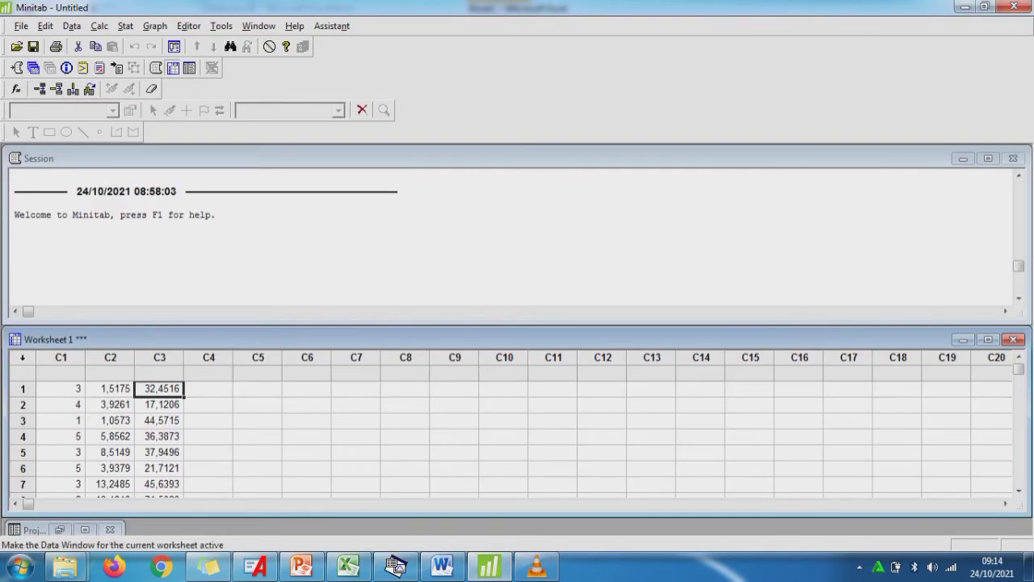
{"action": "left_click", "coordinate": [99, 26]}
{"action": "mouse_move", "coordinate": [148, 116]}
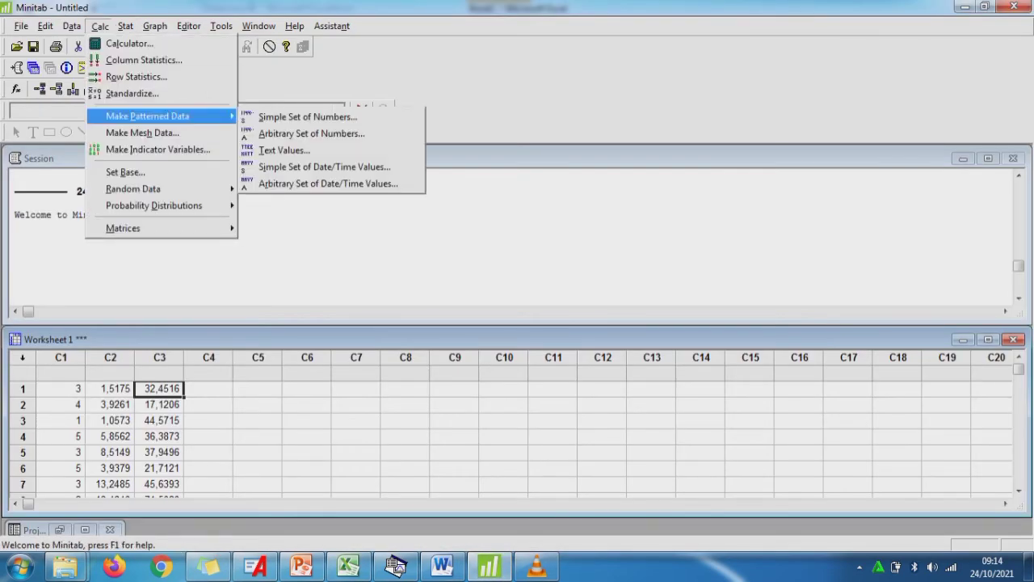
{"action": "mouse_move", "coordinate": [133, 188]}
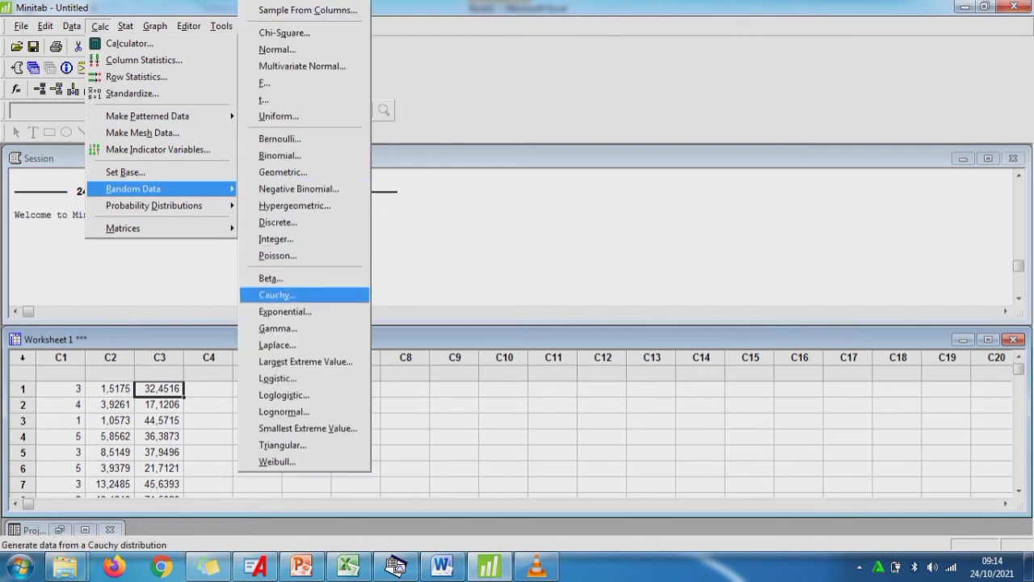
{"action": "key", "text": "Return"}
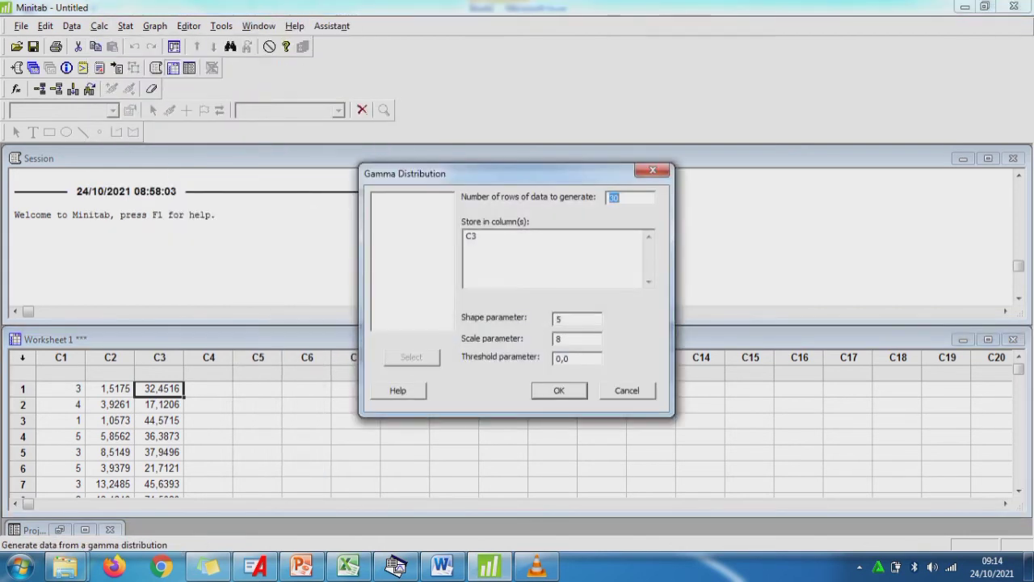
{"action": "left_click", "coordinate": [564, 319]}
{"action": "key", "text": "BackSpace"}
{"action": "type", "text": "3"}
{"action": "left_click", "coordinate": [560, 390]}
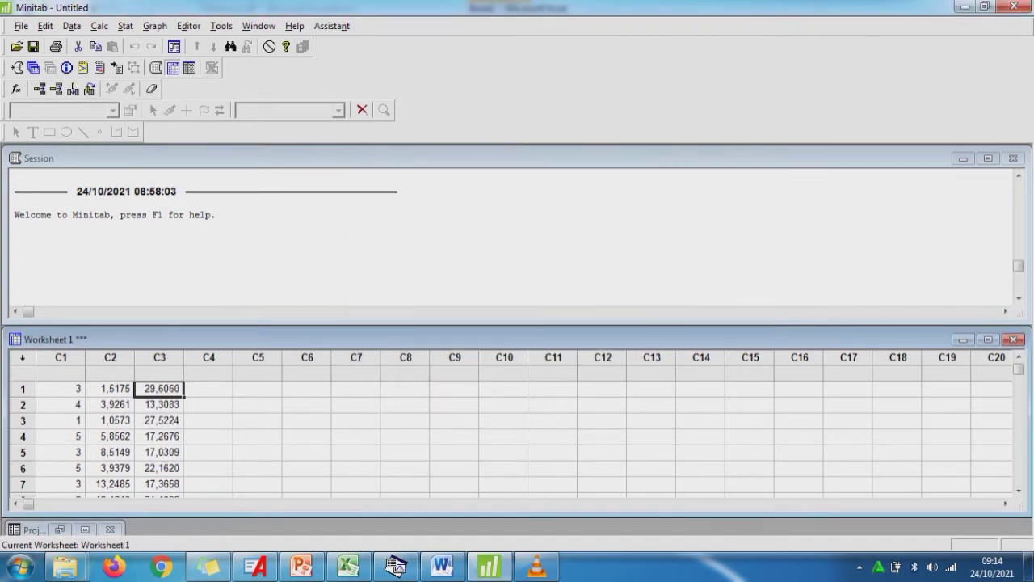
- Examine the regenerated gamma values in column C3 down to the last rows and back up to row 1
{"action": "key", "text": "Down"}
{"action": "key", "text": "Down"}
{"action": "key", "text": "Down"}
{"action": "key", "text": "Down"}
{"action": "key", "text": "Down"}
{"action": "key", "text": "Down"}
{"action": "key", "text": "Down"}
{"action": "key", "text": "Down"}
{"action": "key", "text": "Down"}
{"action": "key", "text": "Down"}
{"action": "key", "text": "Down"}
{"action": "key", "text": "Down"}
{"action": "key", "text": "Down"}
{"action": "key", "text": "Down"}
{"action": "key", "text": "Down"}
{"action": "key", "text": "Down"}
{"action": "key", "text": "Down"}
{"action": "key", "text": "Down"}
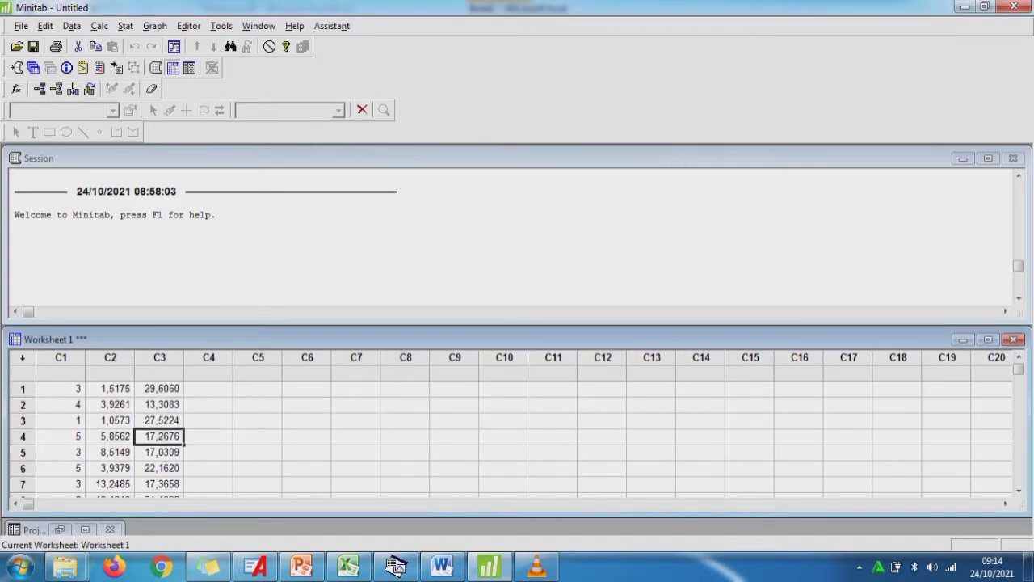
{"action": "key", "text": "Down"}
{"action": "key", "text": "Down"}
{"action": "key", "text": "Down"}
{"action": "key", "text": "Down"}
{"action": "key", "text": "Down"}
{"action": "key", "text": "Down"}
{"action": "key", "text": "Down"}
{"action": "key", "text": "Down"}
{"action": "key", "text": "Down"}
{"action": "key", "text": "Down"}
{"action": "key", "text": "Down"}
{"action": "key", "text": "Down"}
{"action": "key", "text": "Down"}
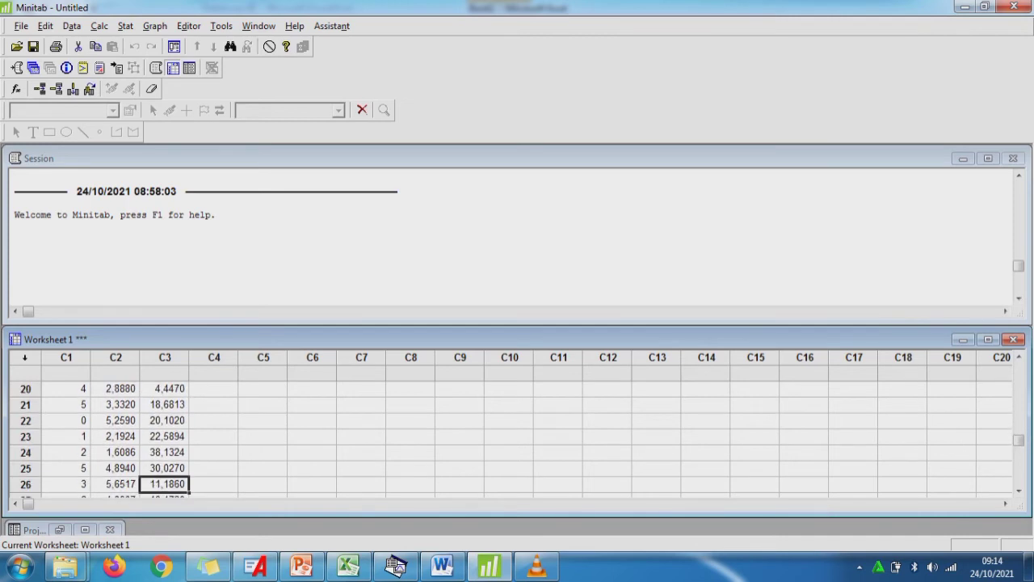
{"action": "key", "text": "Up"}
{"action": "key", "text": "Up"}
{"action": "key", "text": "Up"}
{"action": "key", "text": "Up"}
{"action": "key", "text": "Up"}
{"action": "key", "text": "Up"}
{"action": "key", "text": "Up"}
{"action": "key", "text": "Up"}
{"action": "key", "text": "Up"}
{"action": "key", "text": "Up"}
{"action": "key", "text": "Up"}
{"action": "key", "text": "Up"}
{"action": "key", "text": "Up"}
{"action": "key", "text": "Up"}
{"action": "key", "text": "Up"}
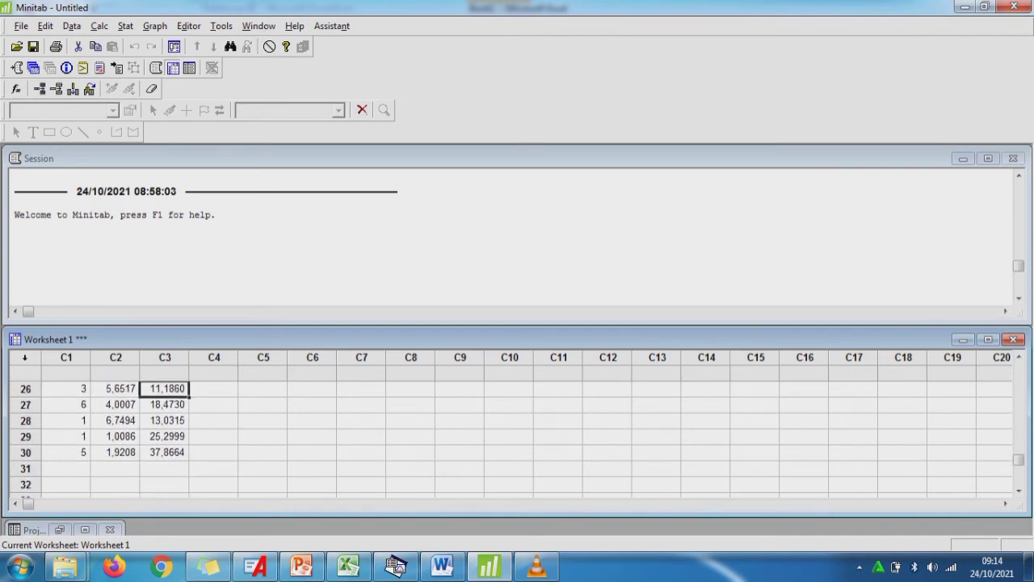
{"action": "key", "text": "Up"}
{"action": "key", "text": "Up"}
{"action": "key", "text": "Up"}
{"action": "key", "text": "Up"}
{"action": "key", "text": "Up"}
{"action": "key", "text": "Up"}
{"action": "key", "text": "Up"}
{"action": "key", "text": "Up"}
{"action": "key", "text": "Up"}
{"action": "key", "text": "Up"}
{"action": "key", "text": "Up"}
{"action": "key", "text": "Up"}
{"action": "key", "text": "Up"}
{"action": "key", "text": "Up"}
{"action": "key", "text": "Up"}
{"action": "key", "text": "Up"}
{"action": "key", "text": "Up"}
{"action": "key", "text": "Up"}
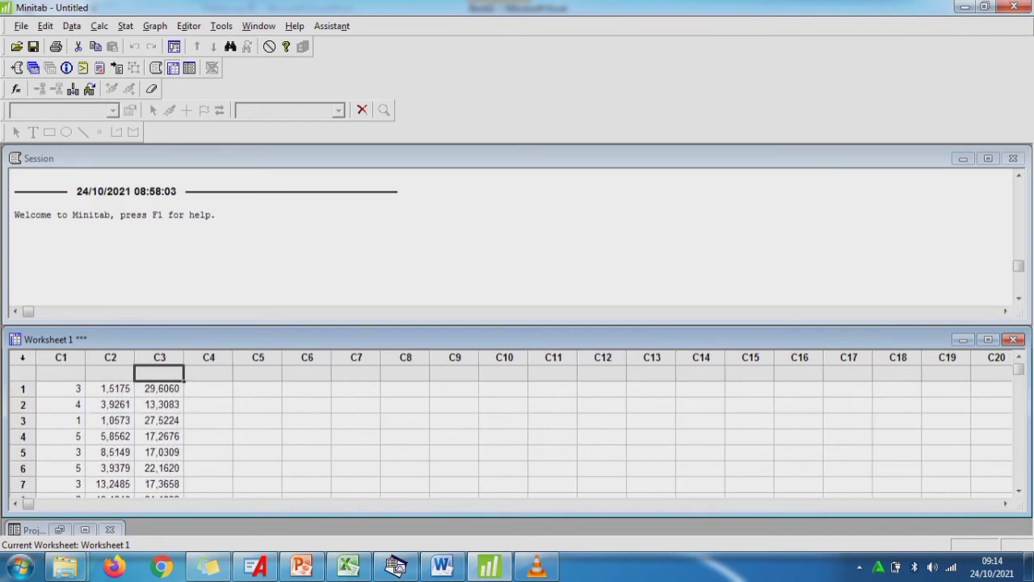
{"action": "key", "text": "Down"}
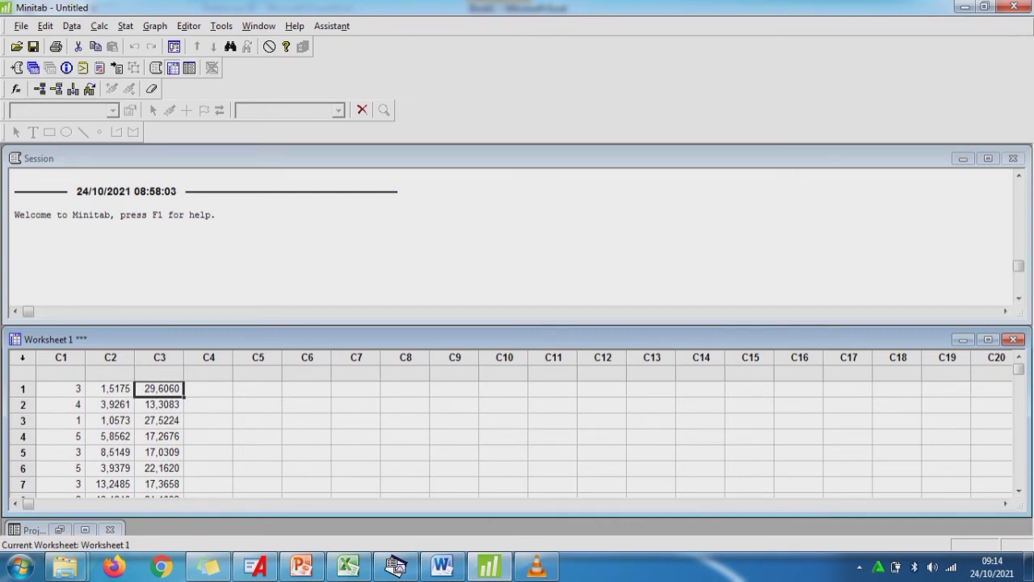
- Switch to Excel and set the second no-queue gamma parameter in cell L10 to 5
{"action": "left_click", "coordinate": [348, 566]}
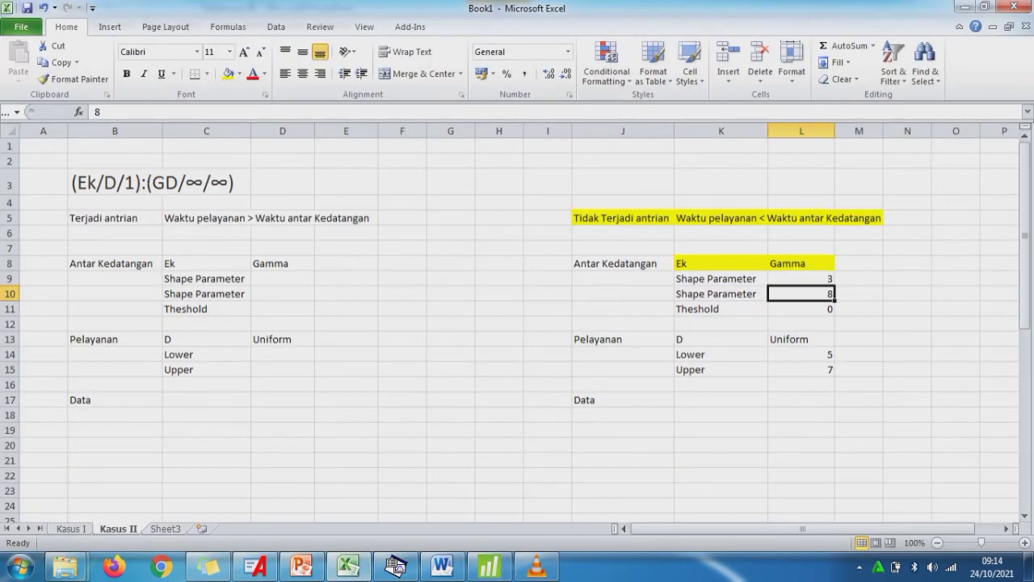
{"action": "type", "text": "5"}
{"action": "key", "text": "Return"}
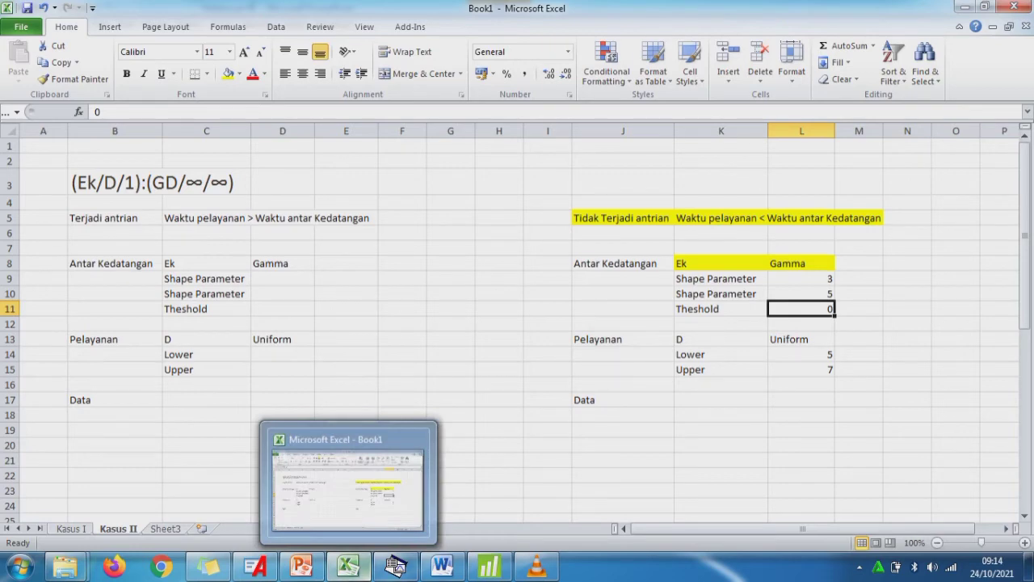
- Switch to Minitab and regenerate the gamma data in column C3 with the scale parameter set to 5
{"action": "left_click", "coordinate": [489, 568]}
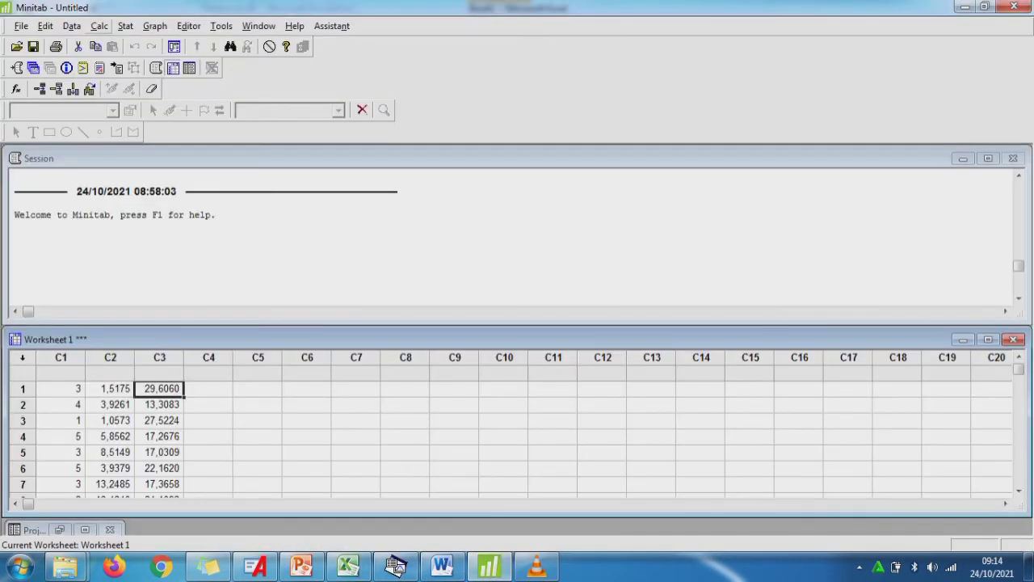
{"action": "left_click", "coordinate": [99, 26]}
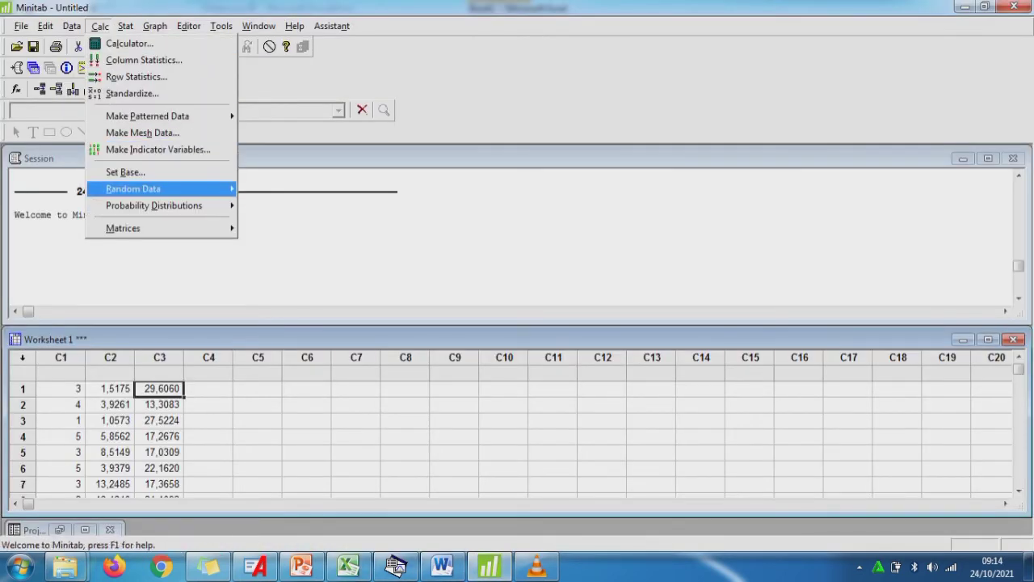
{"action": "mouse_move", "coordinate": [153, 188]}
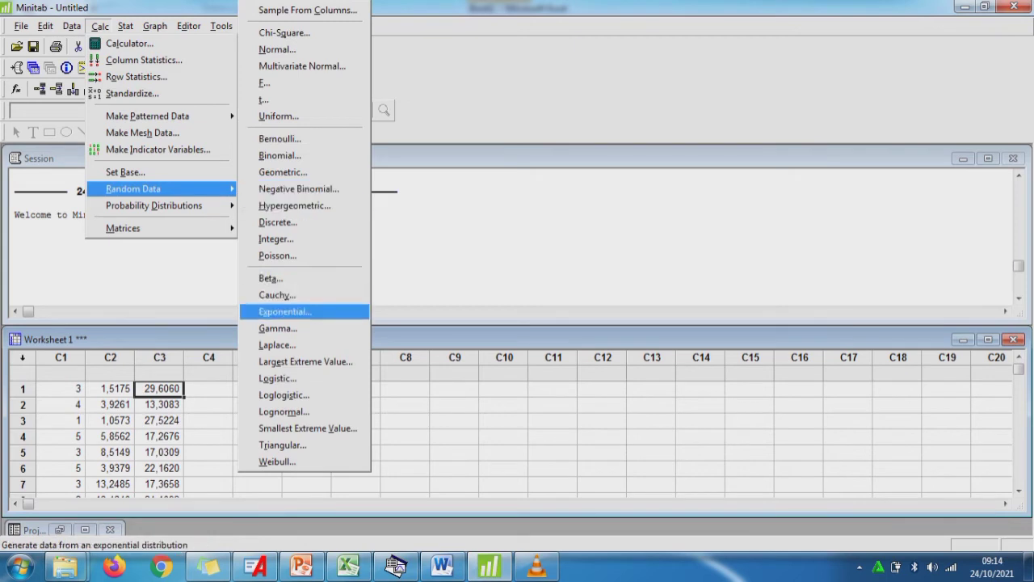
{"action": "left_click", "coordinate": [278, 328]}
{"action": "left_click", "coordinate": [565, 340]}
{"action": "key", "text": "BackSpace"}
{"action": "type", "text": "5"}
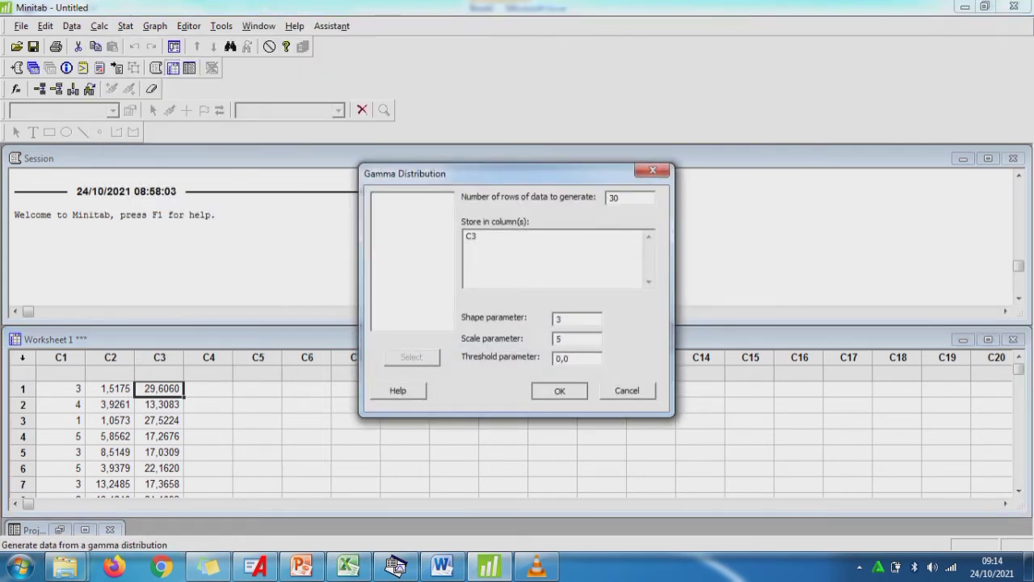
{"action": "key", "text": "Return"}
- Copy the 30 gamma values of column C3 into a new Notepad document
{"action": "left_click_drag", "start_coordinate": [159, 388], "coordinate": [184, 454]}
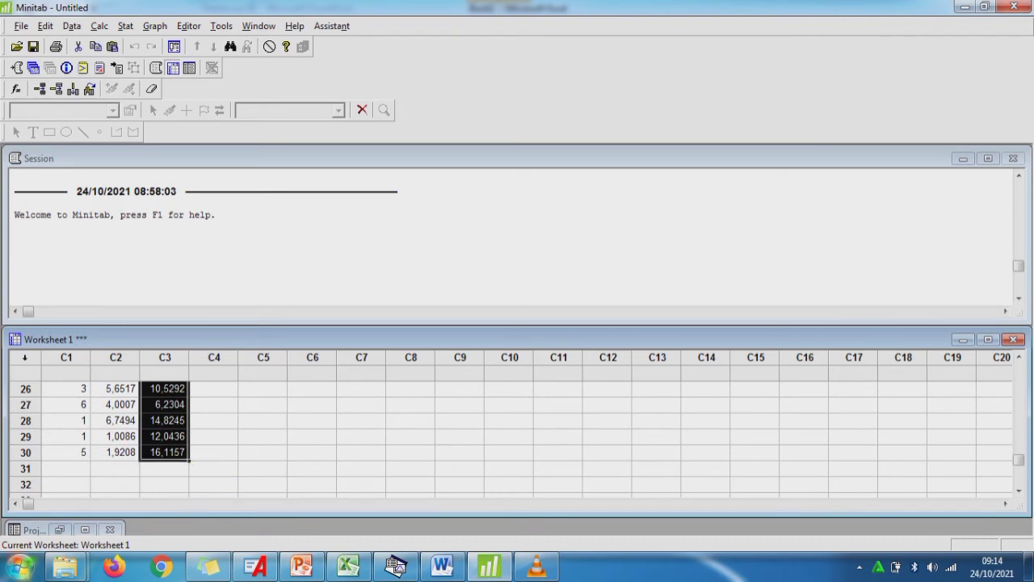
{"action": "left_click", "coordinate": [20, 566]}
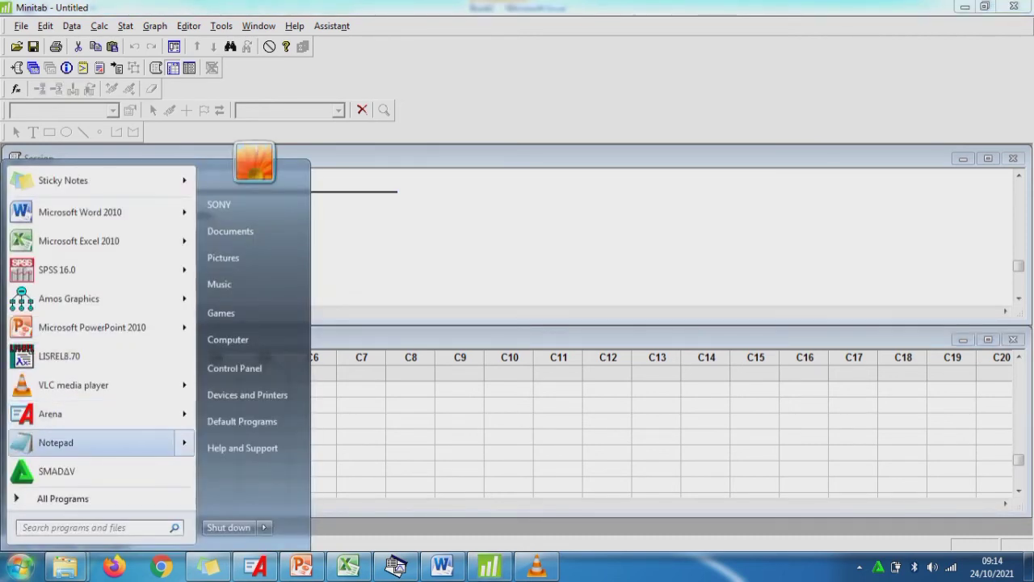
{"action": "left_click", "coordinate": [56, 442]}
{"action": "type", "text": "11,7662 11,5346 19,5892 8,3304 3,9018 3,7994 40,3891 11,6871 9,5757 1,9923 14,6755 13,1845 16,5273 7,5370 20,5255 17,8773 42,4143 4,0292 8,6158 5,9539 8,6288 27,2115 5,4748 2,3037 5,4037 10,5292 6,2304 14,8245 12,0436 16,1157"}
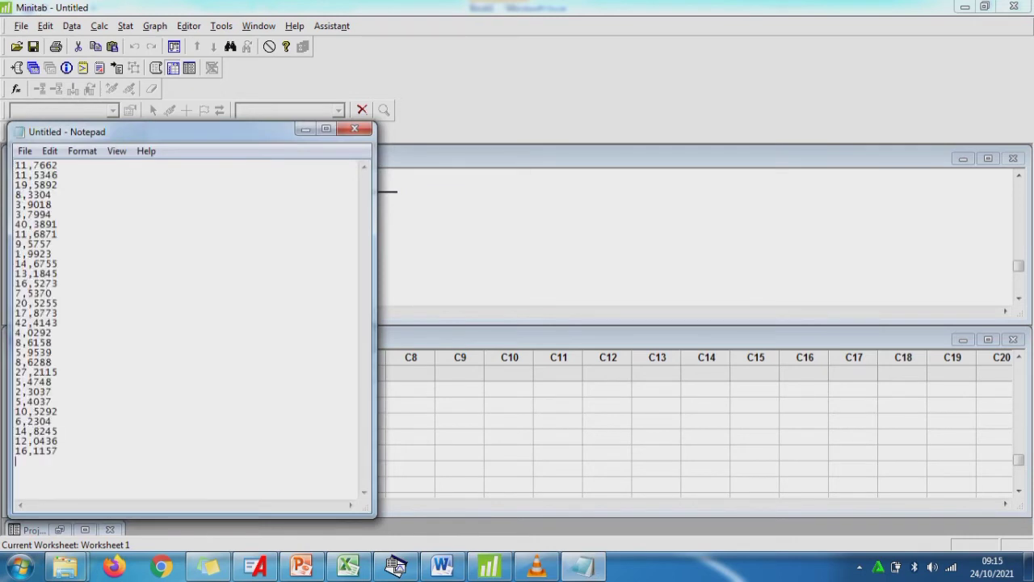
- Replace the decimal comma with a point in each of the 30 gamma values in the Notepad document
{"action": "left_click", "coordinate": [33, 164]}
{"action": "key", "text": "BackSpace"}
{"action": "type", "text": "."}
{"action": "left_click", "coordinate": [33, 175]}
{"action": "key", "text": "BackSpace"}
{"action": "type", "text": "."}
{"action": "left_click", "coordinate": [29, 195]}
{"action": "key", "text": "BackSpace"}
{"action": "type", "text": "."}
{"action": "left_click", "coordinate": [29, 205]}
{"action": "key", "text": "BackSpace"}
{"action": "type", "text": "."}
{"action": "left_click", "coordinate": [28, 214]}
{"action": "key", "text": "BackSpace"}
{"action": "type", "text": "."}
{"action": "left_click", "coordinate": [33, 234]}
{"action": "key", "text": "BackSpace"}
{"action": "type", "text": "."}
{"action": "left_click", "coordinate": [27, 244]}
{"action": "key", "text": "BackSpace"}
{"action": "type", "text": "."}
{"action": "left_click", "coordinate": [27, 254]}
{"action": "key", "text": "BackSpace"}
{"action": "type", "text": "."}
{"action": "left_click", "coordinate": [34, 264]}
{"action": "key", "text": "BackSpace"}
{"action": "type", "text": "."}
{"action": "left_click", "coordinate": [28, 273]}
{"action": "key", "text": "BackSpace"}
{"action": "type", "text": "."}
{"action": "left_click", "coordinate": [27, 283]}
{"action": "key", "text": "BackSpace"}
{"action": "type", "text": "."}
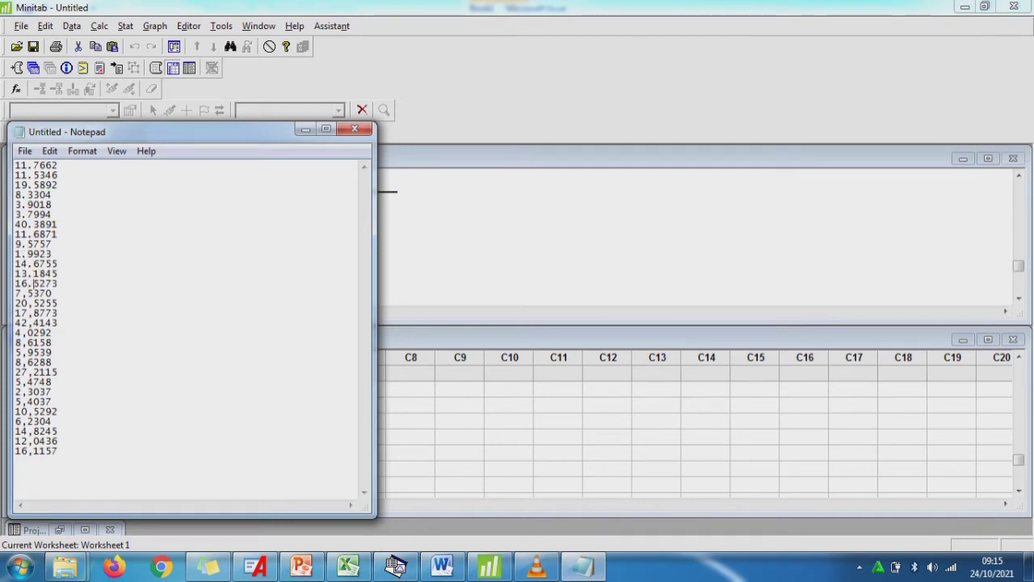
{"action": "left_click", "coordinate": [20, 293]}
{"action": "key", "text": "BackSpace"}
{"action": "type", "text": "."}
{"action": "left_click", "coordinate": [27, 303]}
{"action": "key", "text": "BackSpace"}
{"action": "type", "text": "."}
{"action": "left_click", "coordinate": [28, 312]}
{"action": "key", "text": "BackSpace"}
{"action": "type", "text": "."}
{"action": "left_click", "coordinate": [27, 322]}
{"action": "key", "text": "BackSpace"}
{"action": "type", "text": "."}
{"action": "key", "text": "BackSpace"}
{"action": "type", "text": "."}
{"action": "left_click", "coordinate": [28, 342]}
{"action": "key", "text": "BackSpace"}
{"action": "type", "text": "."}
{"action": "left_click", "coordinate": [27, 352]}
{"action": "key", "text": "BackSpace"}
{"action": "type", "text": "."}
{"action": "left_click", "coordinate": [27, 362]}
{"action": "key", "text": "BackSpace"}
{"action": "type", "text": "."}
{"action": "left_click", "coordinate": [28, 371]}
{"action": "key", "text": "BackSpace"}
{"action": "type", "text": "."}
{"action": "left_click", "coordinate": [27, 391]}
{"action": "key", "text": "BackSpace"}
{"action": "type", "text": "."}
{"action": "left_click", "coordinate": [28, 401]}
{"action": "key", "text": "BackSpace"}
{"action": "type", "text": "."}
{"action": "left_click", "coordinate": [32, 411]}
{"action": "key", "text": "BackSpace"}
{"action": "type", "text": "."}
{"action": "left_click", "coordinate": [33, 430]}
{"action": "key", "text": "BackSpace"}
{"action": "type", "text": "."}
{"action": "left_click", "coordinate": [33, 441]}
{"action": "key", "text": "BackSpace"}
{"action": "type", "text": "."}
- Save the text document as Kedatangan II in the Notasi Kendel Arena folder and close it
{"action": "key", "text": "ctrl+s"}
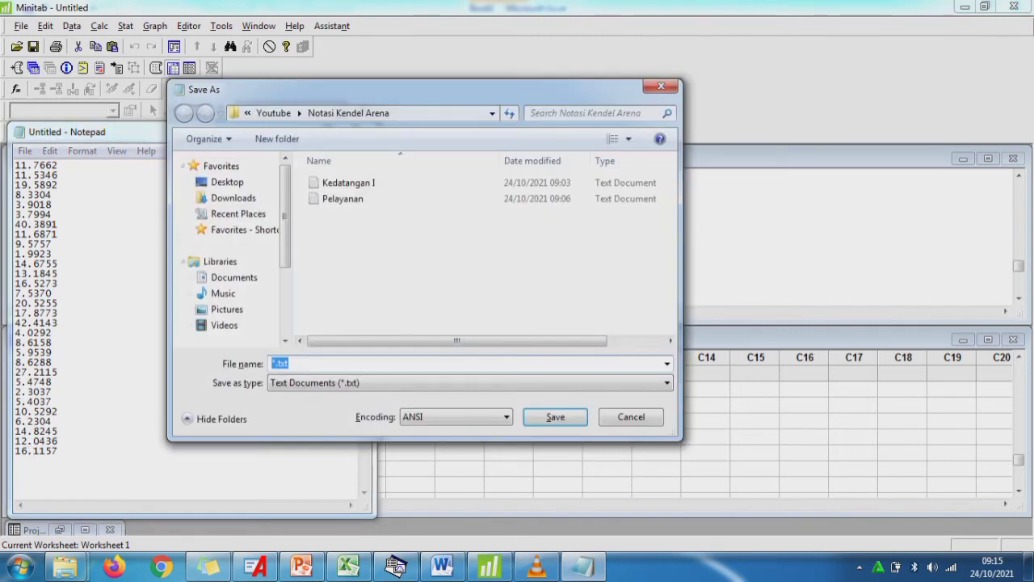
{"action": "type", "text": "Kedatanag"}
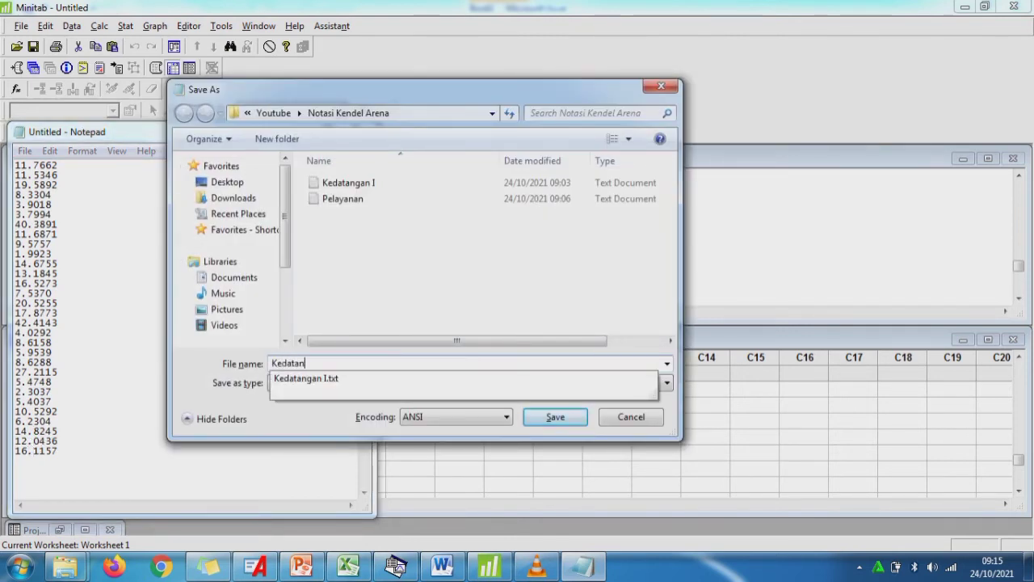
{"action": "key", "text": "BackSpace"}
{"action": "type", "text": "gan II"}
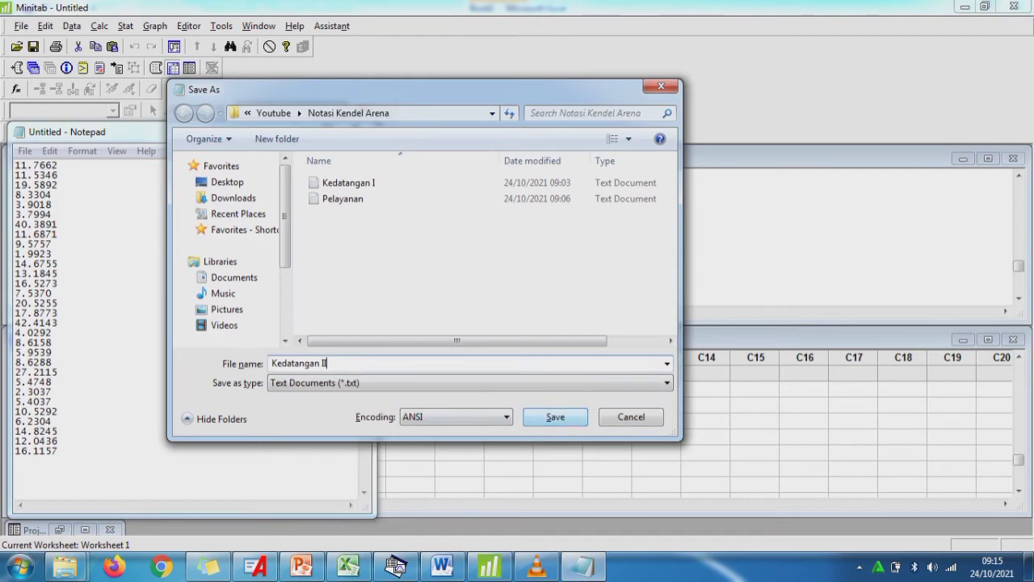
{"action": "key", "text": "Return"}
{"action": "left_click", "coordinate": [354, 130]}
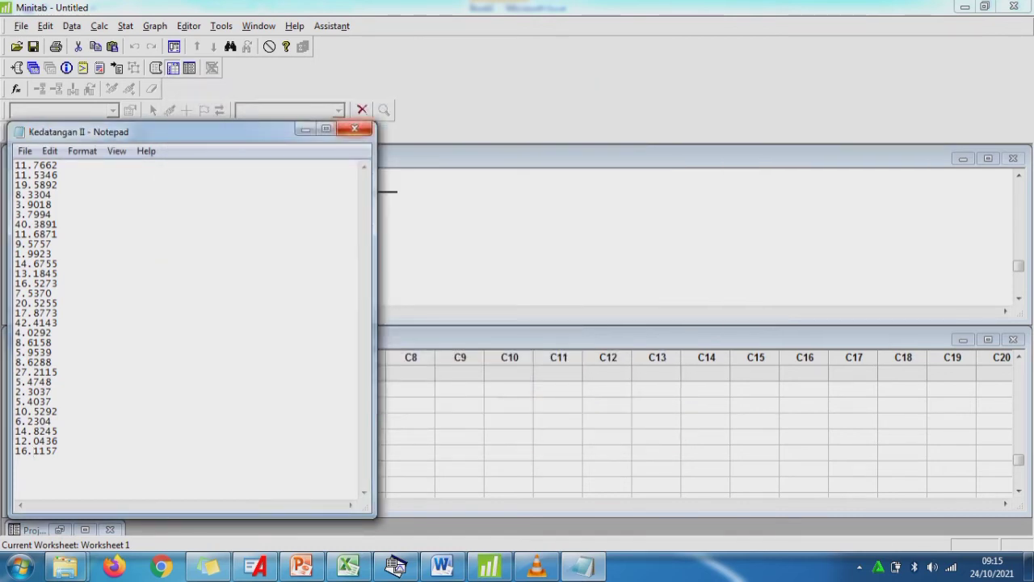
- Switch to Excel and fill the no-queue gamma parameter cells K9:L11 with yellow
{"action": "left_click", "coordinate": [965, 7]}
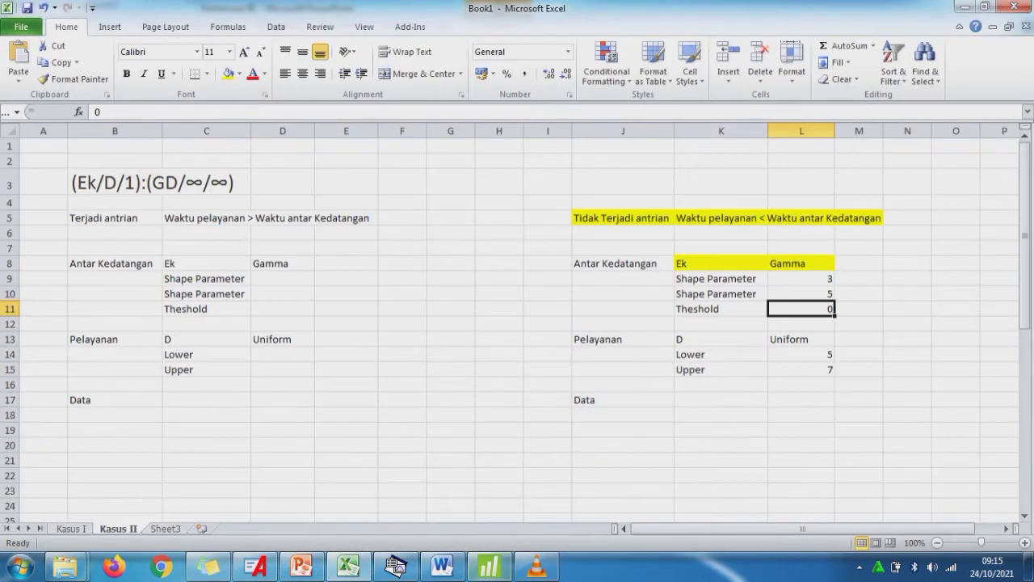
{"action": "left_click_drag", "start_coordinate": [716, 279], "coordinate": [808, 309]}
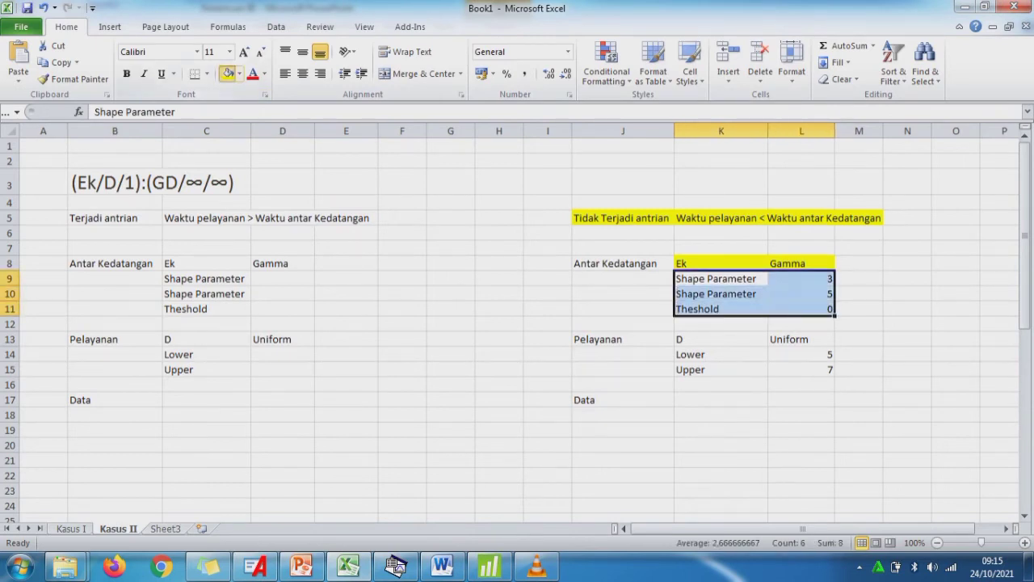
{"action": "left_click", "coordinate": [230, 73]}
{"action": "left_click", "coordinate": [402, 319]}
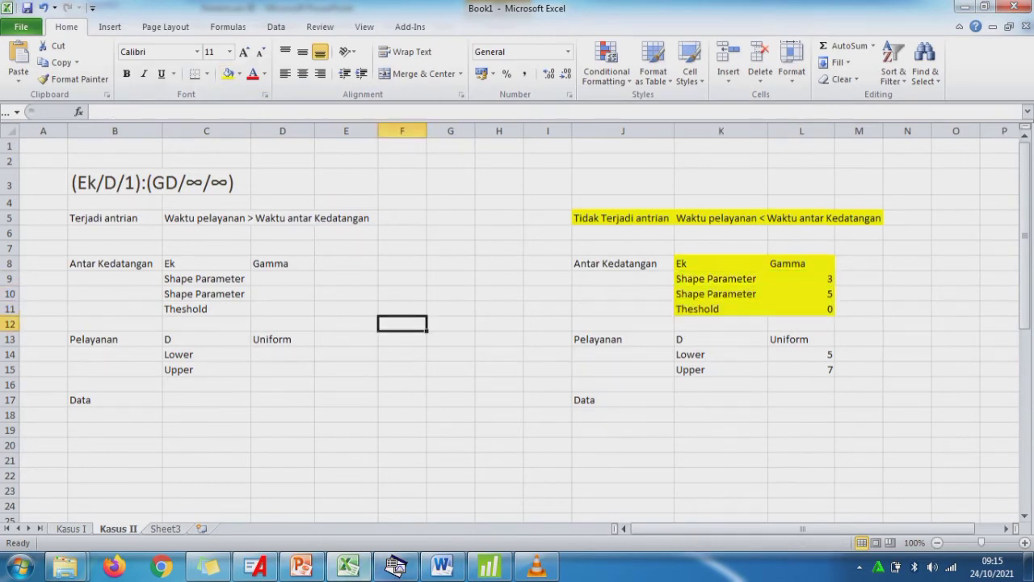
- Switch to Input Analyzer, close Input4 without saving it, and create a new document
{"action": "left_click", "coordinate": [396, 565]}
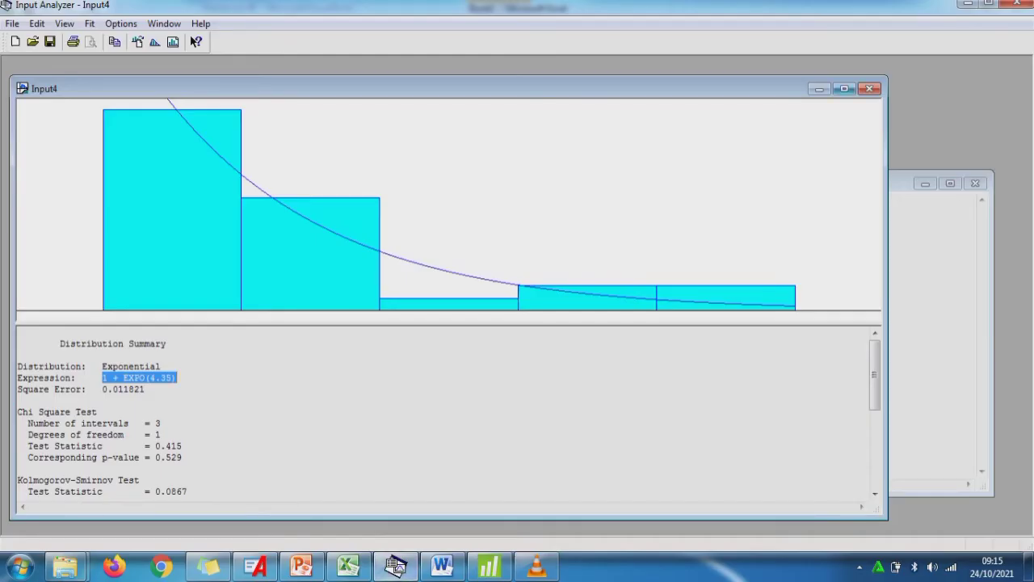
{"action": "left_click", "coordinate": [869, 88]}
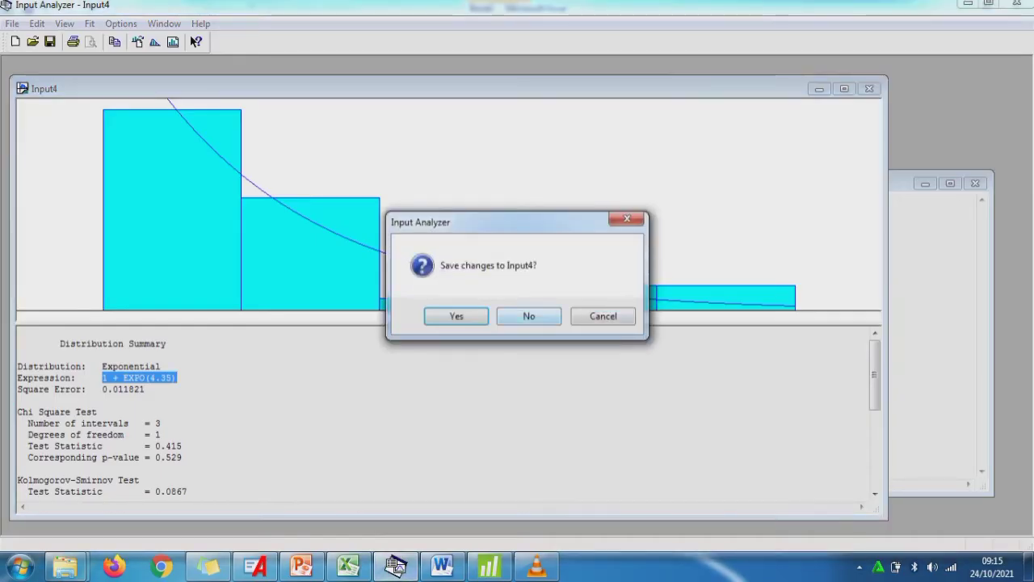
{"action": "left_click", "coordinate": [528, 316]}
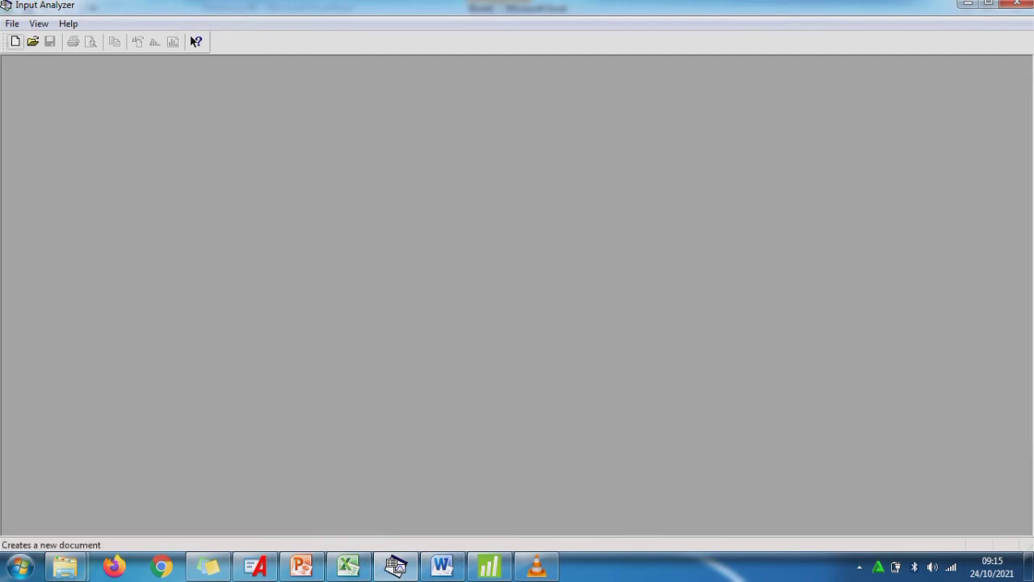
{"action": "left_click", "coordinate": [16, 41]}
- Load the data file Kedatangan II into the new document, showing all file types, and arrange the window to display histogram and data summary
{"action": "left_click", "coordinate": [12, 23]}
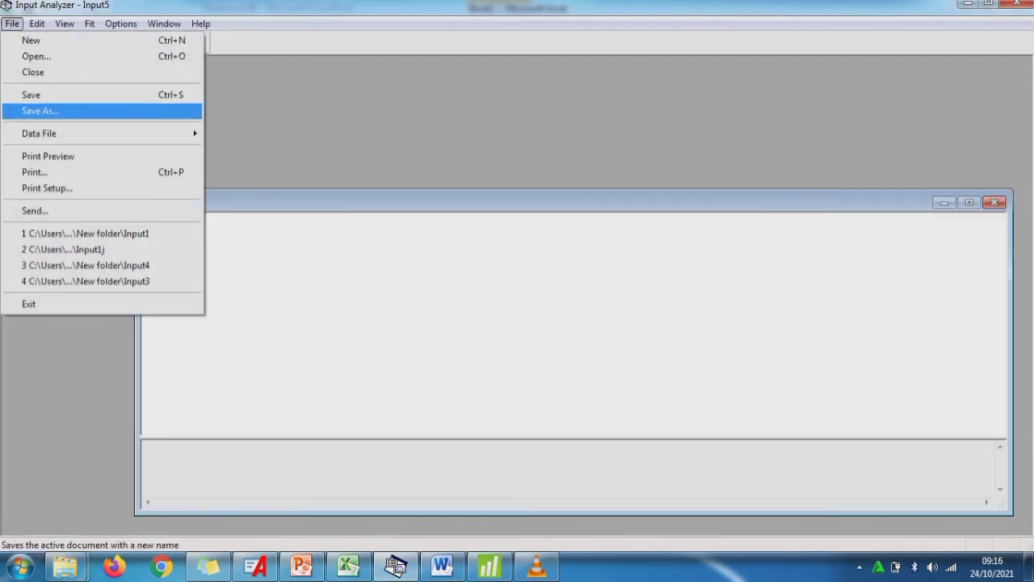
{"action": "mouse_move", "coordinate": [49, 133]}
{"action": "key", "text": "Return"}
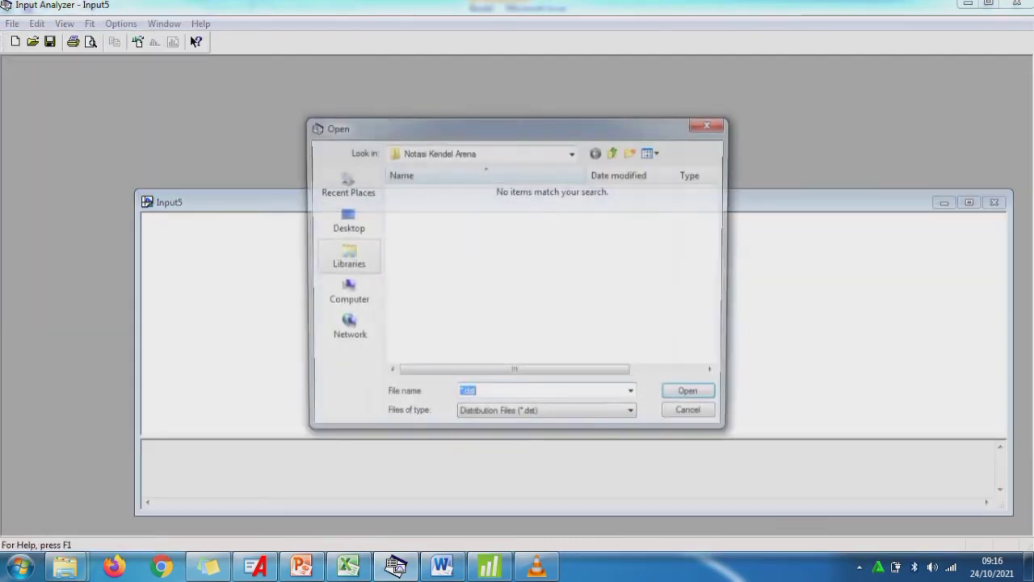
{"action": "left_click", "coordinate": [634, 416]}
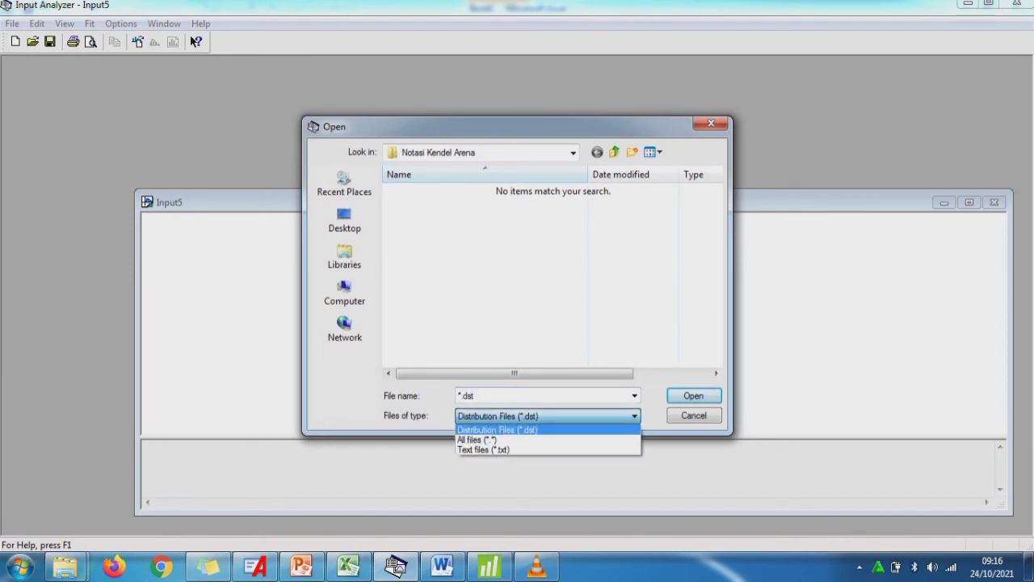
{"action": "left_click", "coordinate": [485, 440]}
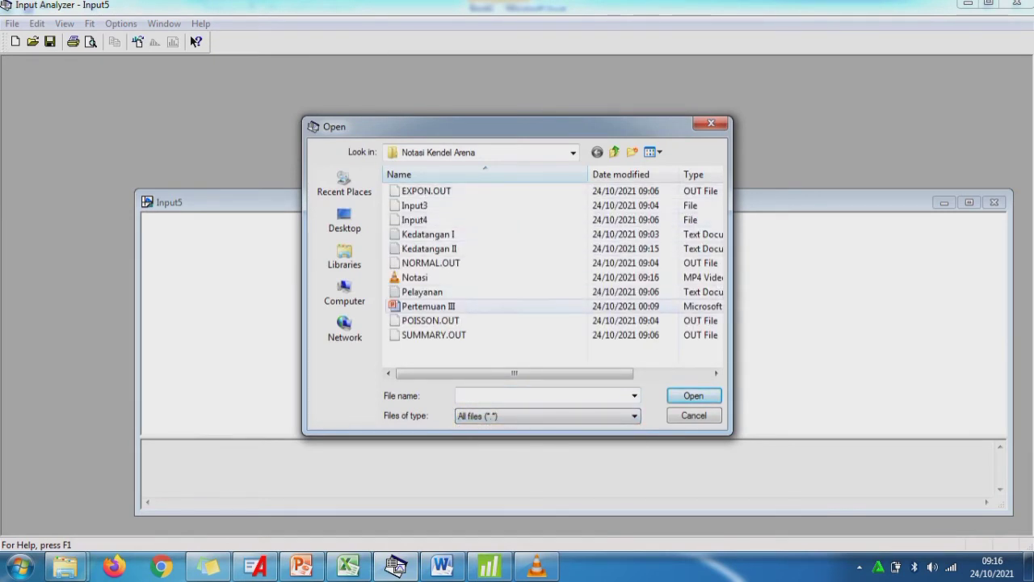
{"action": "left_click", "coordinate": [429, 249]}
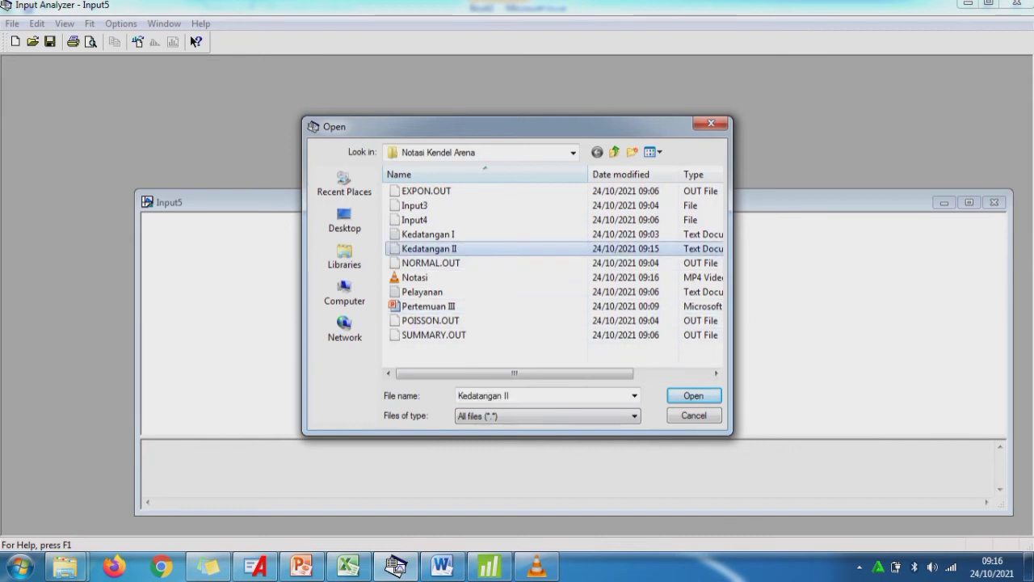
{"action": "left_click", "coordinate": [693, 395]}
{"action": "left_click_drag", "start_coordinate": [565, 202], "coordinate": [446, 74]}
{"action": "left_click_drag", "start_coordinate": [445, 387], "coordinate": [445, 532]}
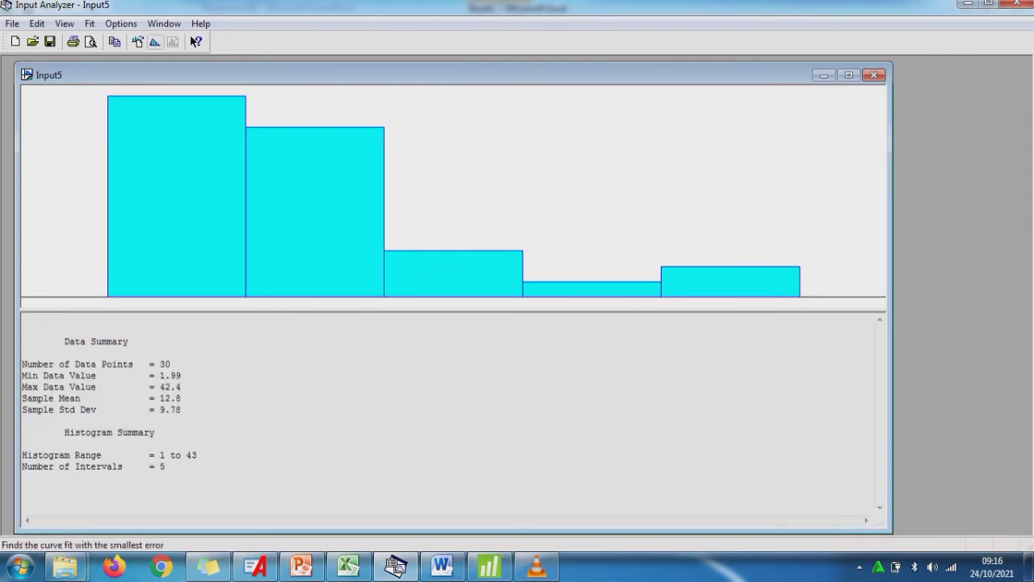
- Fit the best distribution to the arrival data and check the gamma entry in the Fit All Summary
{"action": "left_click", "coordinate": [155, 42]}
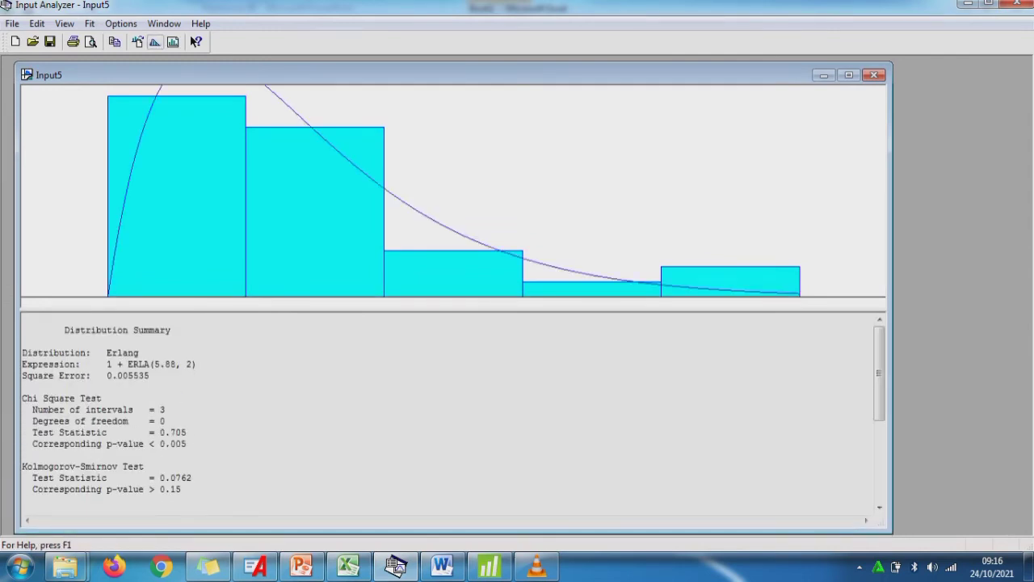
{"action": "left_click", "coordinate": [173, 42]}
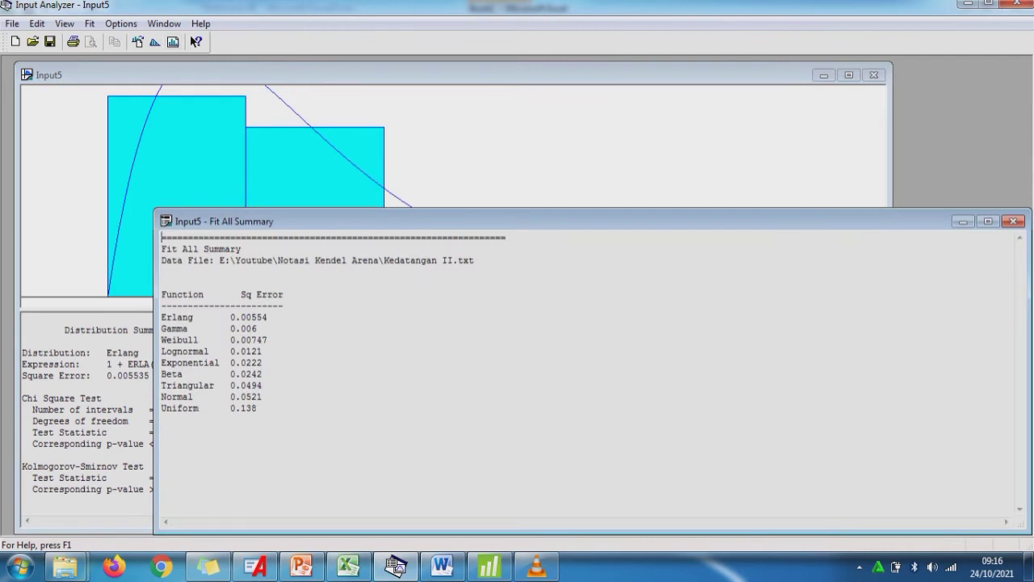
{"action": "left_click_drag", "start_coordinate": [161, 328], "coordinate": [258, 328]}
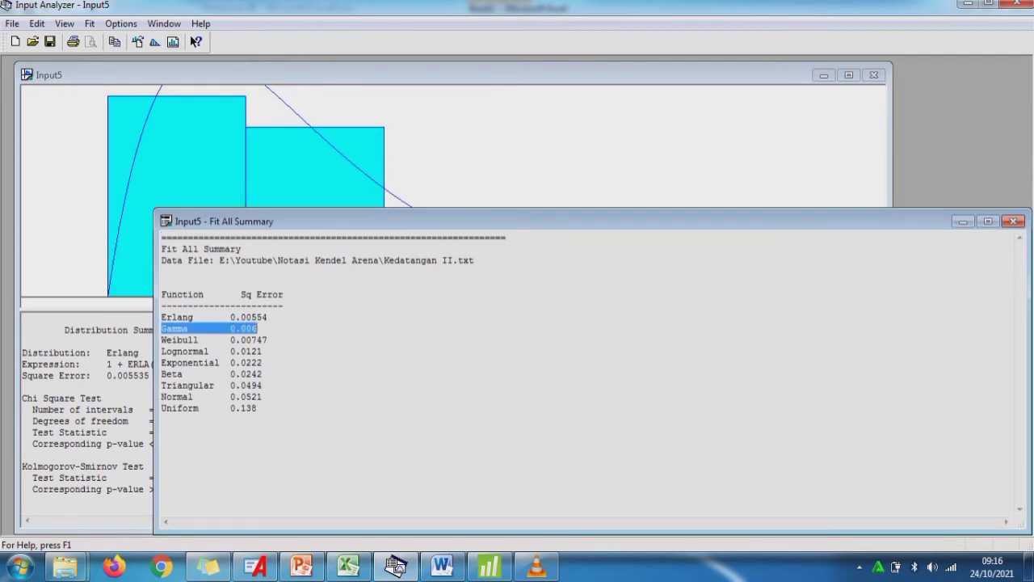
- Fit a Gamma distribution to the arrival data and copy its expression from the distribution summary
{"action": "left_click_drag", "start_coordinate": [364, 221], "coordinate": [503, 339]}
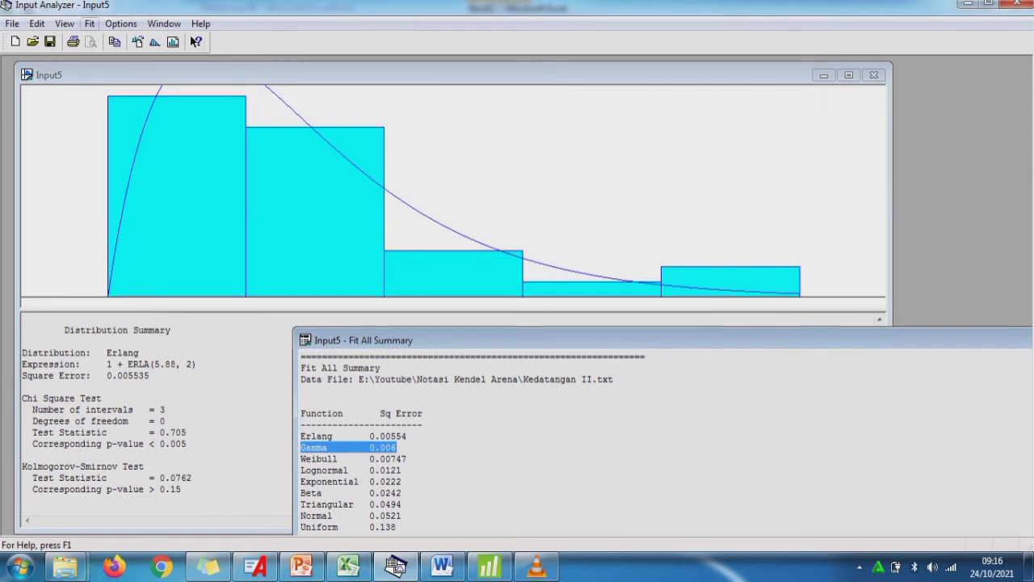
{"action": "left_click", "coordinate": [88, 24]}
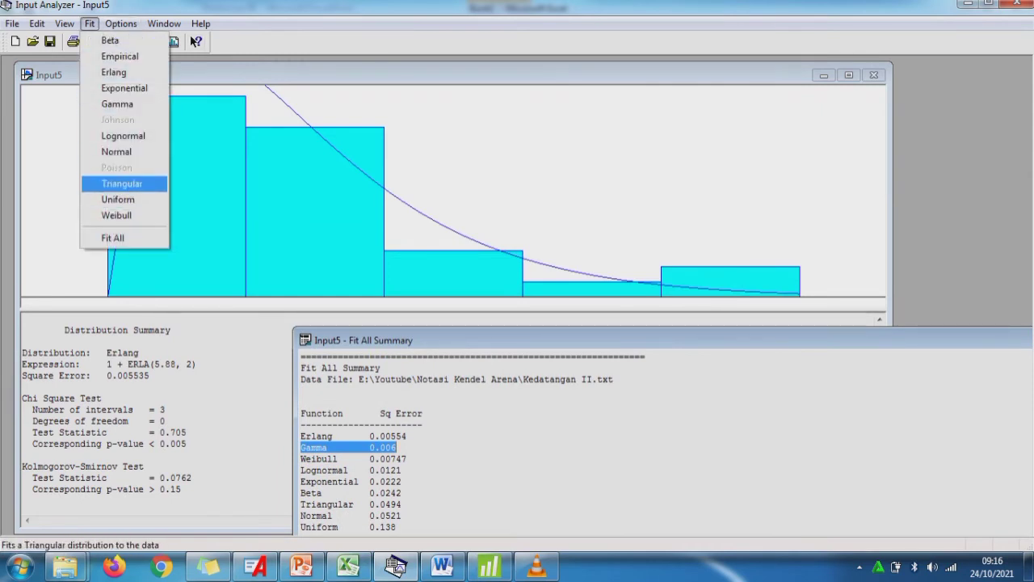
{"action": "left_click", "coordinate": [117, 104]}
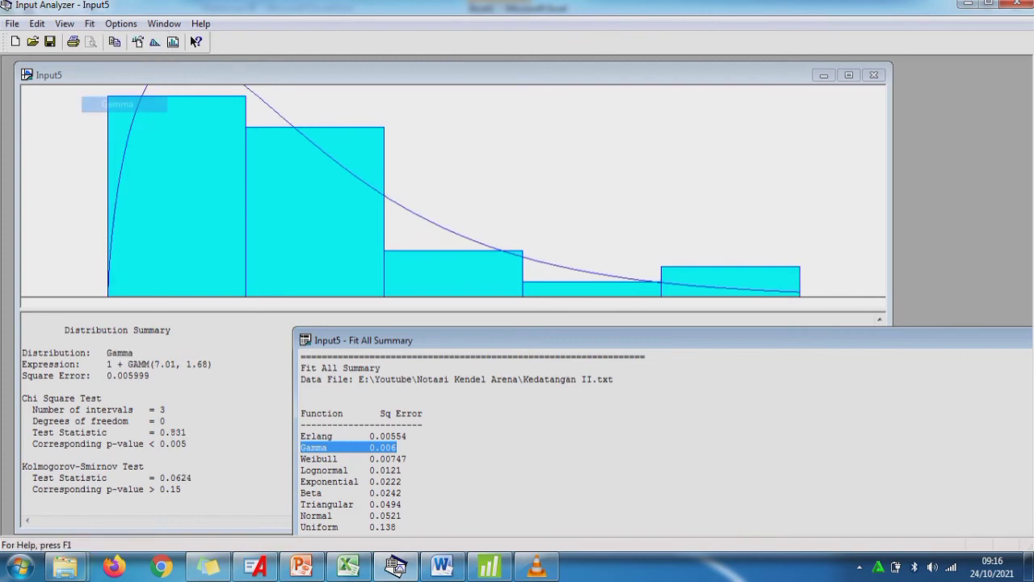
{"action": "left_click_drag", "start_coordinate": [214, 364], "coordinate": [107, 364]}
{"action": "key", "text": "ctrl+c"}
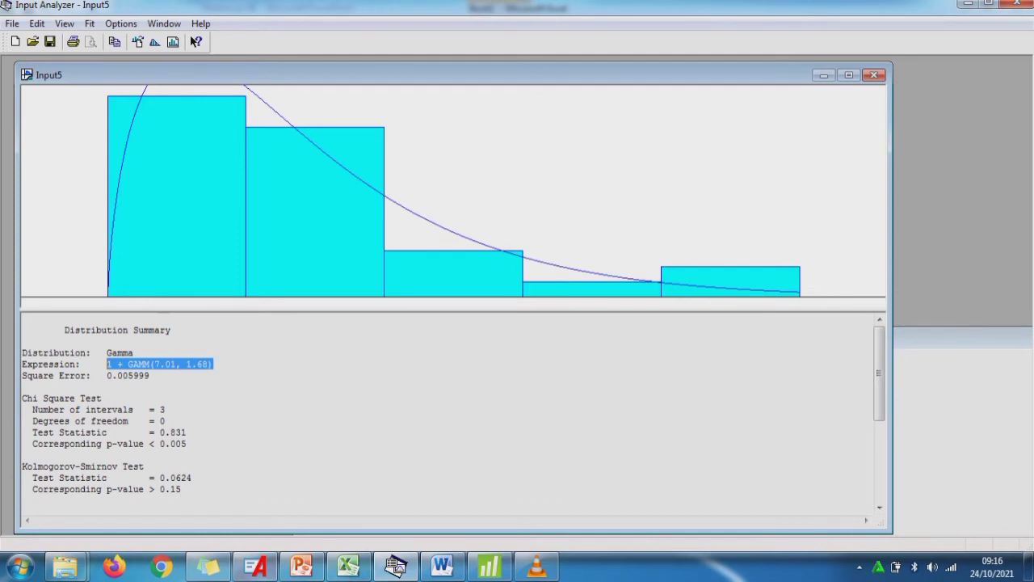
- Switch to Arena and set the time between arrivals expression of Create 3 to 1 + GAMM(7.01, 1.68)
{"action": "left_click", "coordinate": [243, 572]}
{"action": "double_click", "coordinate": [302, 209]}
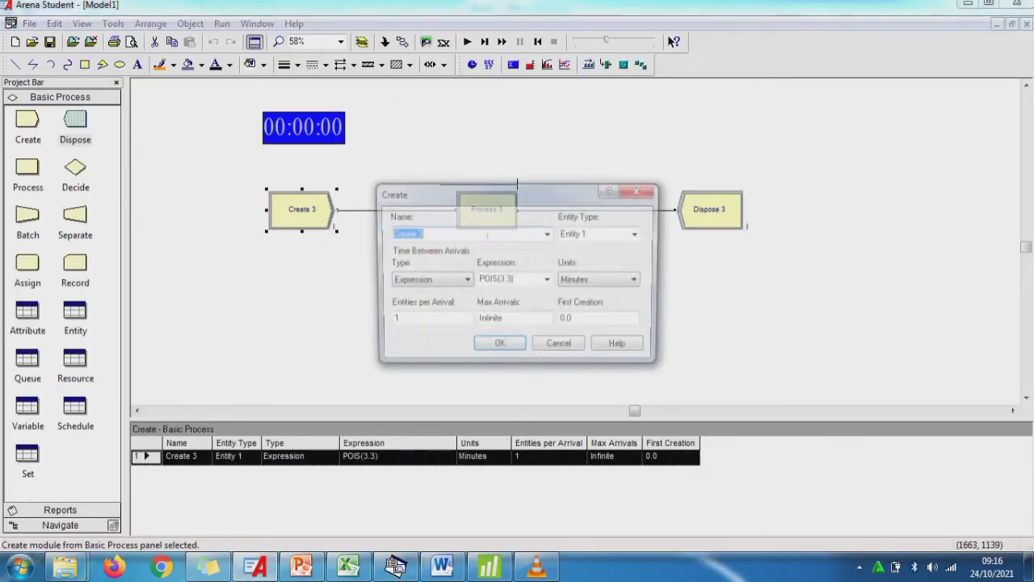
{"action": "left_click", "coordinate": [547, 281]}
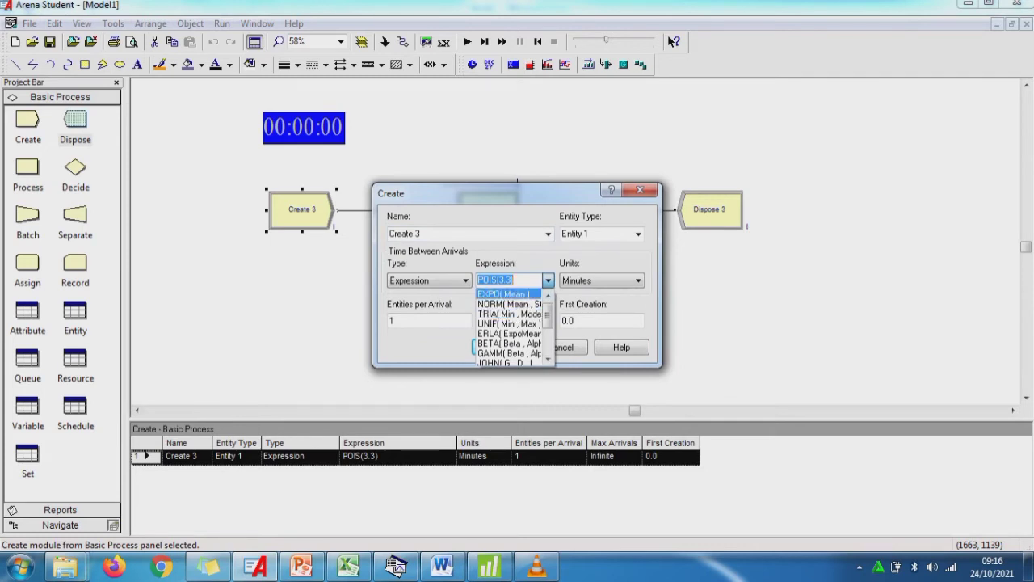
{"action": "key", "text": "ctrl+v"}
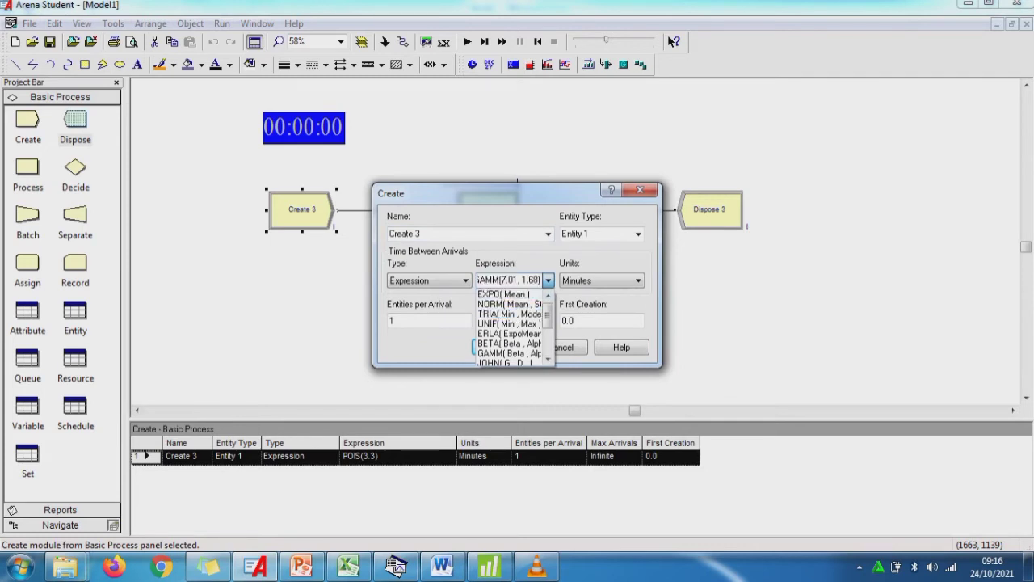
{"action": "left_click", "coordinate": [548, 281]}
{"action": "left_click", "coordinate": [498, 346]}
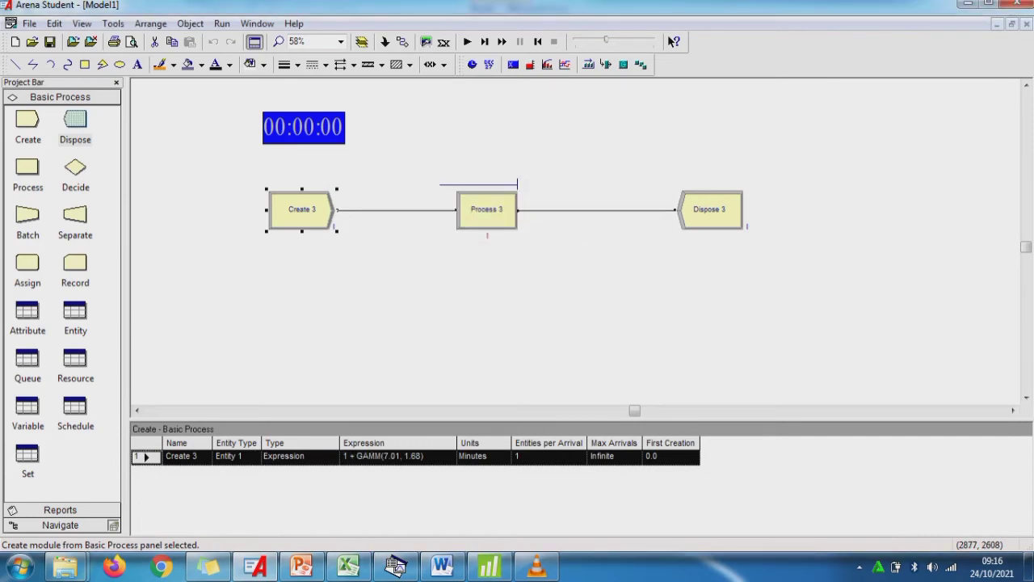
- Switch to Excel and fill the no-queue uniform service parameter cells K13:L15 with yellow
{"action": "left_click", "coordinate": [355, 568]}
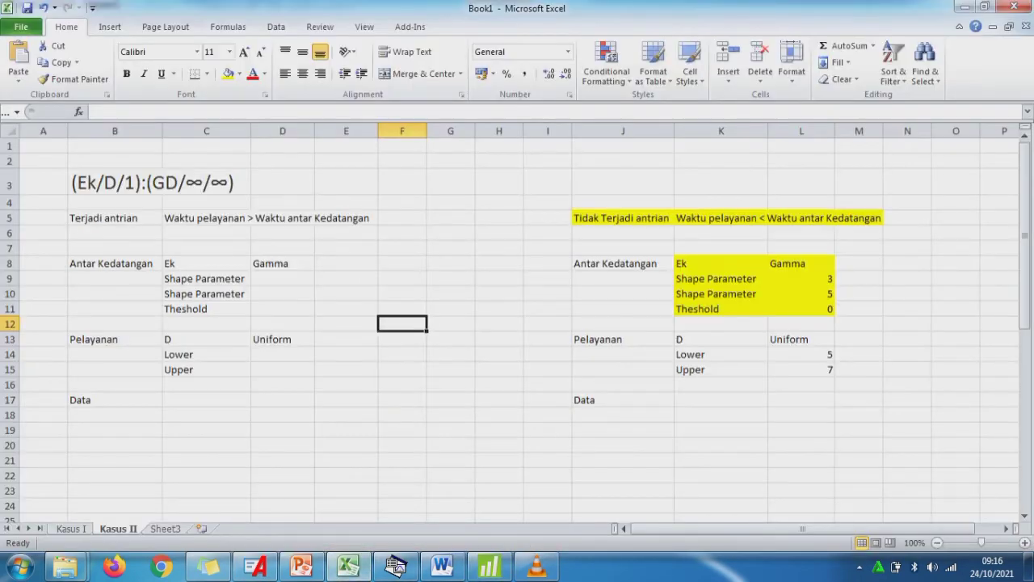
{"action": "left_click_drag", "start_coordinate": [695, 340], "coordinate": [816, 370]}
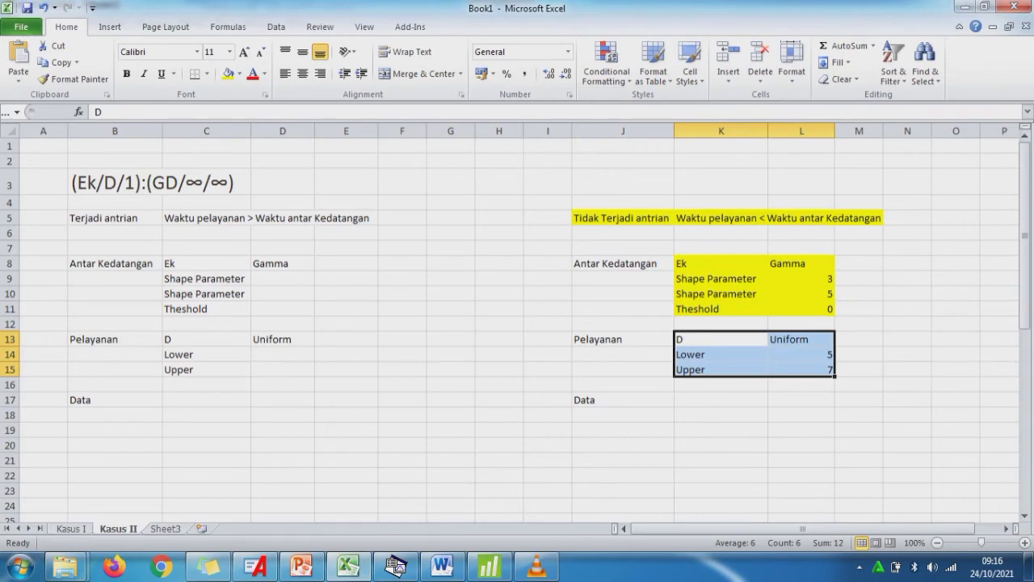
{"action": "left_click", "coordinate": [228, 74]}
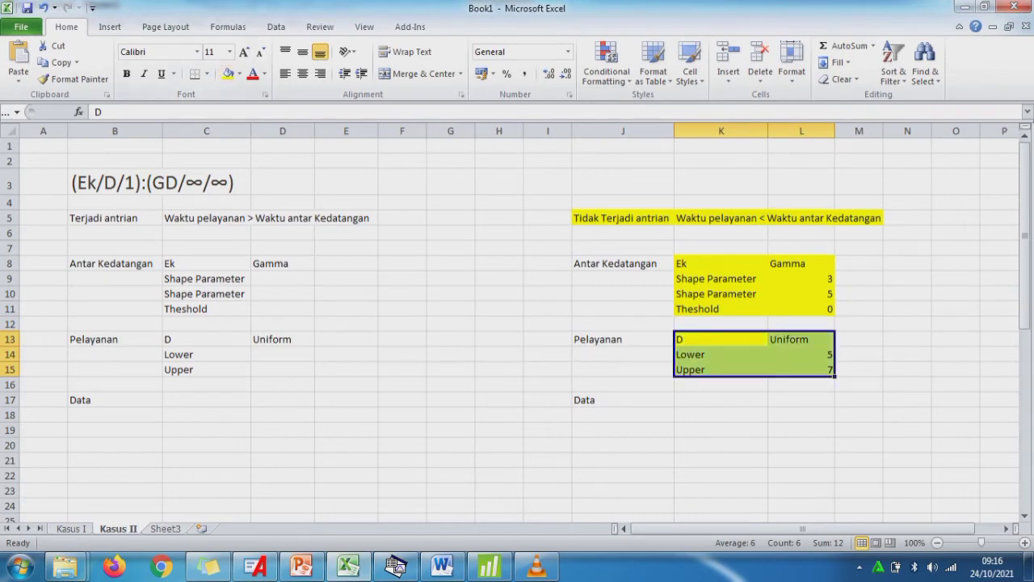
- Switch to Minitab and set up uniform random data generation with 30 rows stored in column C4
{"action": "left_click", "coordinate": [489, 568]}
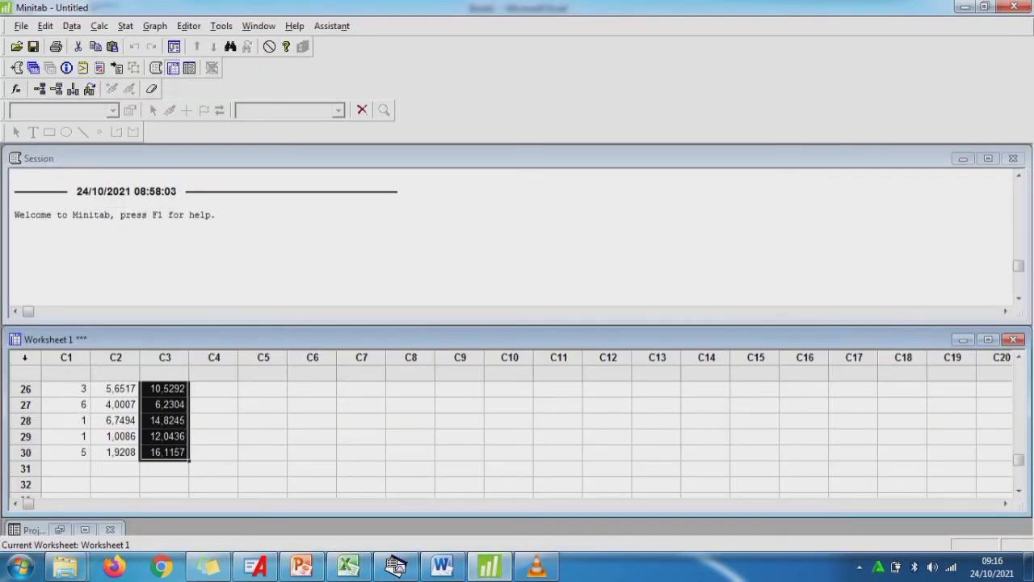
{"action": "left_click", "coordinate": [100, 26]}
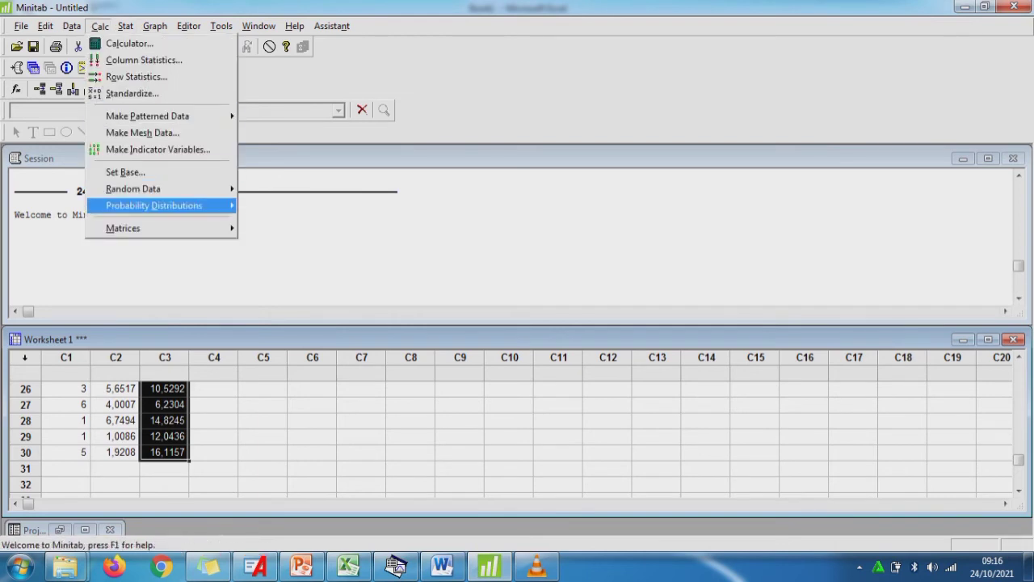
{"action": "mouse_move", "coordinate": [161, 188]}
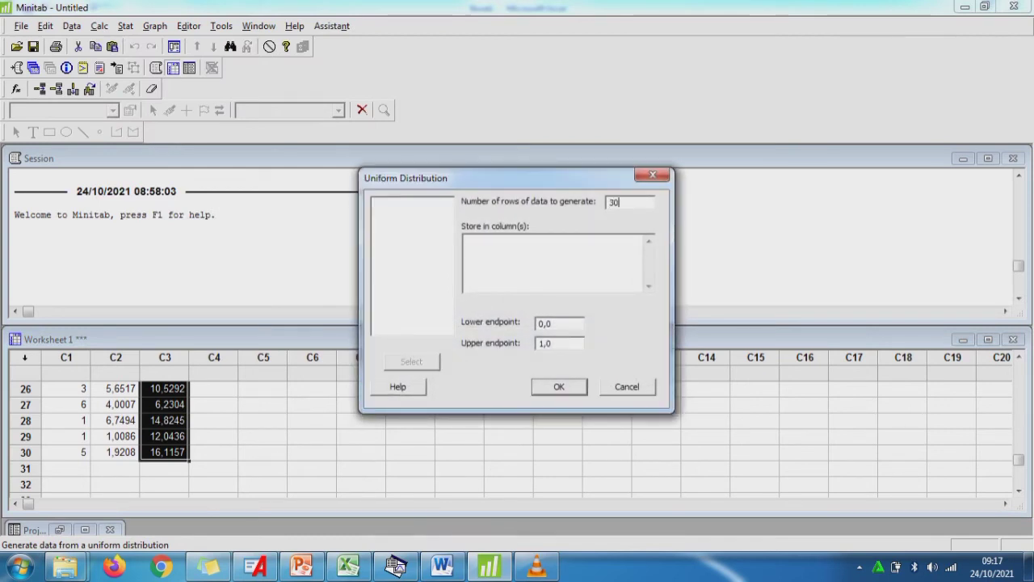
{"action": "left_click", "coordinate": [467, 241]}
{"action": "type", "text": "C4"}
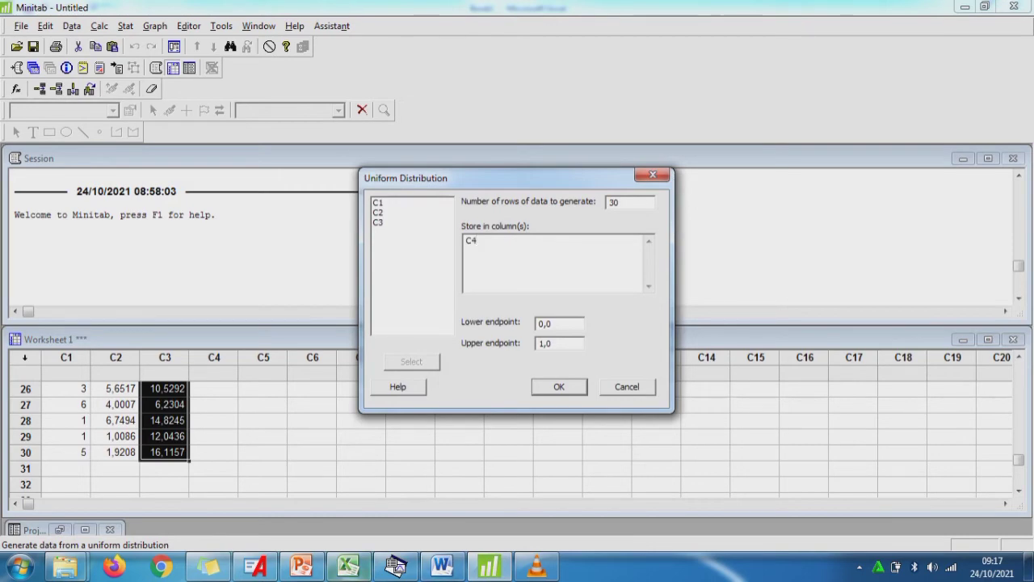
- Check the service limits in the Excel sheet, and generate the uniform data with lower endpoint 5 and upper endpoint 7
{"action": "left_click", "coordinate": [348, 566]}
{"action": "left_click", "coordinate": [808, 355]}
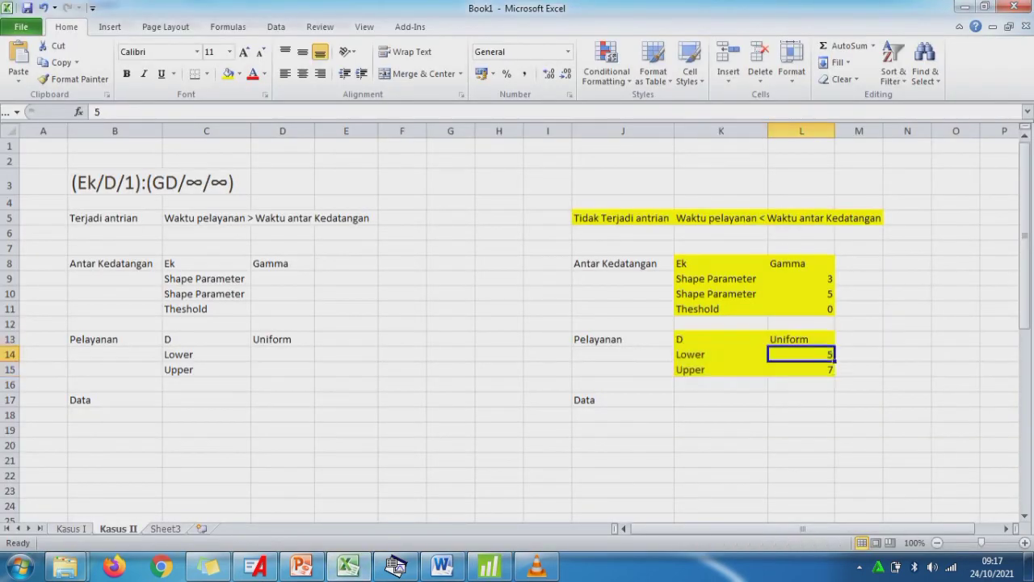
{"action": "left_click", "coordinate": [490, 567]}
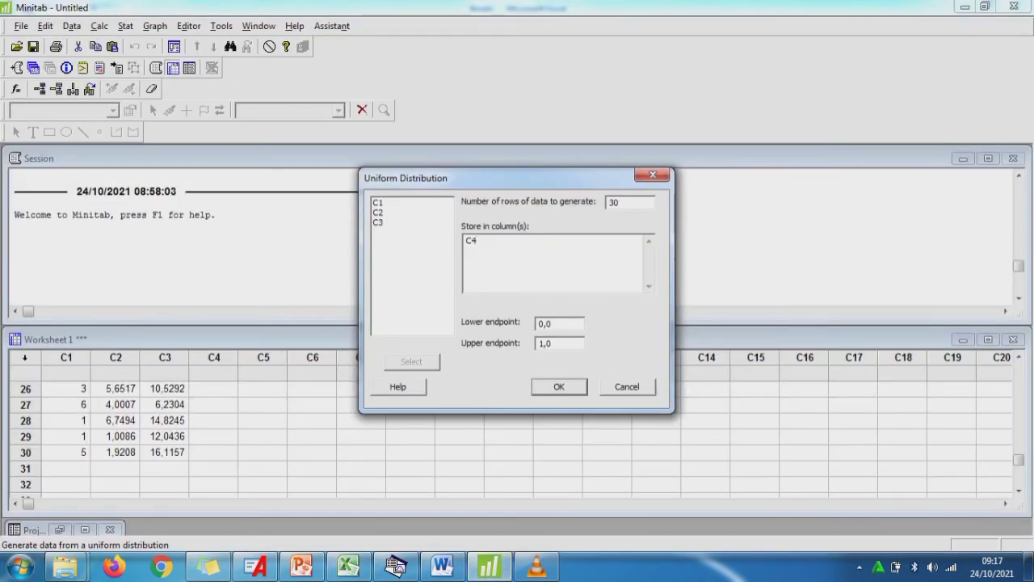
{"action": "left_click", "coordinate": [540, 324]}
{"action": "key", "text": "Delete"}
{"action": "left_click", "coordinate": [558, 386]}
- Select and copy the generated service values in rows 1 to 30 of column C4
{"action": "key", "text": "Up"}
{"action": "key", "text": "Up"}
{"action": "key", "text": "Up"}
{"action": "key", "text": "Up"}
{"action": "key", "text": "Up"}
{"action": "key", "text": "Up"}
{"action": "key", "text": "Up"}
{"action": "key", "text": "Up"}
{"action": "key", "text": "Up"}
{"action": "key", "text": "Up"}
{"action": "key", "text": "Up"}
{"action": "key", "text": "Up"}
{"action": "key", "text": "Up"}
{"action": "key", "text": "Up"}
{"action": "key", "text": "Up"}
{"action": "key", "text": "Up"}
{"action": "key", "text": "Up"}
{"action": "key", "text": "Up"}
{"action": "key", "text": "Up"}
{"action": "key", "text": "Up"}
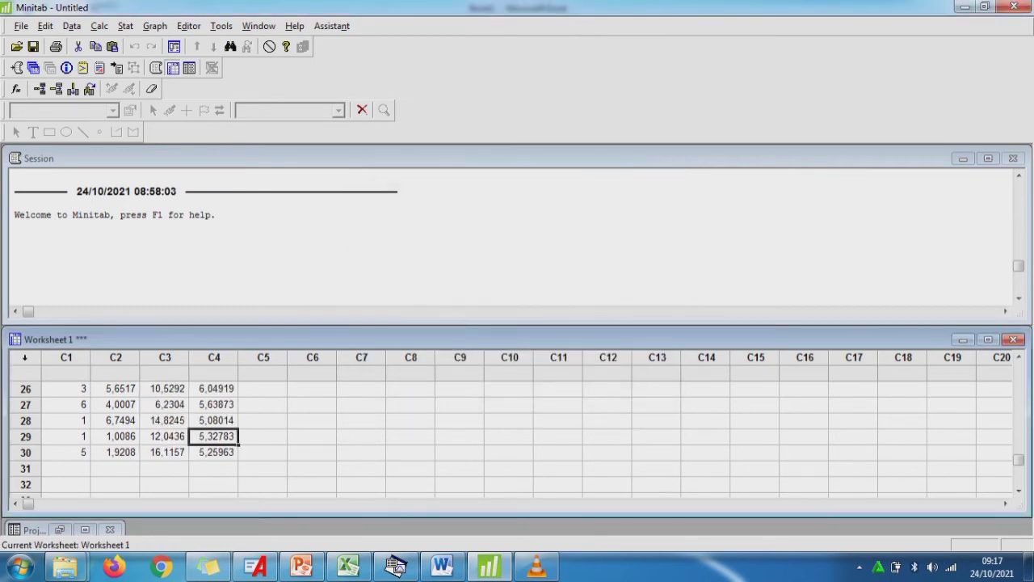
{"action": "key", "text": "Up"}
{"action": "key", "text": "Up"}
{"action": "key", "text": "Up"}
{"action": "key", "text": "Up"}
{"action": "key", "text": "Up"}
{"action": "key", "text": "Up"}
{"action": "key", "text": "Up"}
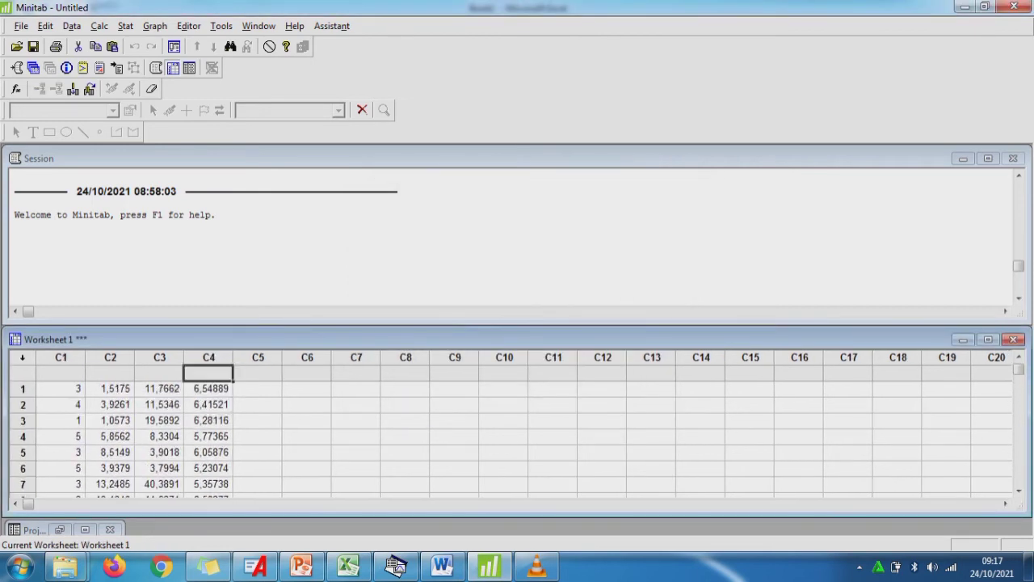
{"action": "key", "text": "shift+Down"}
{"action": "key", "text": "shift+Down"}
{"action": "key", "text": "shift+Down"}
{"action": "key", "text": "shift+Down"}
{"action": "key", "text": "shift+Down"}
{"action": "key", "text": "shift+Down"}
{"action": "key", "text": "shift+Down"}
{"action": "key", "text": "shift+Down"}
{"action": "key", "text": "shift+Down"}
{"action": "key", "text": "shift+Down"}
{"action": "key", "text": "shift+Down"}
{"action": "key", "text": "shift+Down"}
{"action": "key", "text": "shift+Down"}
{"action": "key", "text": "shift+Down"}
{"action": "key", "text": "shift+Down"}
{"action": "key", "text": "shift+Down"}
{"action": "key", "text": "shift+Down"}
{"action": "key", "text": "shift+Down"}
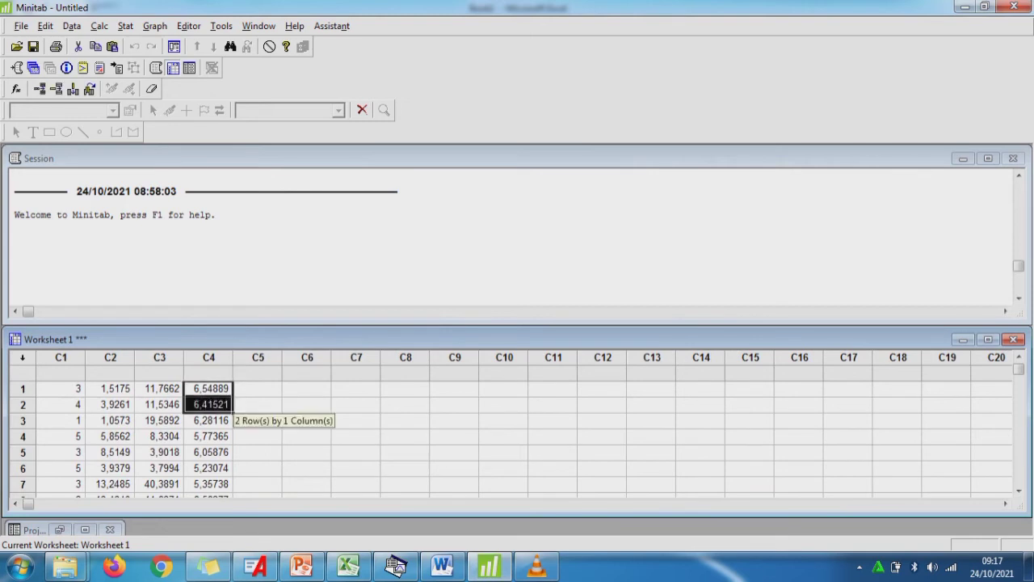
{"action": "key", "text": "shift+Down"}
{"action": "key", "text": "shift+Down"}
{"action": "key", "text": "shift+Down"}
{"action": "key", "text": "shift+Down"}
{"action": "key", "text": "shift+Down"}
{"action": "key", "text": "shift+Down"}
{"action": "key", "text": "shift+Down"}
{"action": "key", "text": "shift+Down"}
{"action": "key", "text": "shift+Down"}
{"action": "key", "text": "shift+Down"}
{"action": "key", "text": "shift+Down"}
{"action": "key", "text": "shift+Down"}
{"action": "key", "text": "shift+Up"}
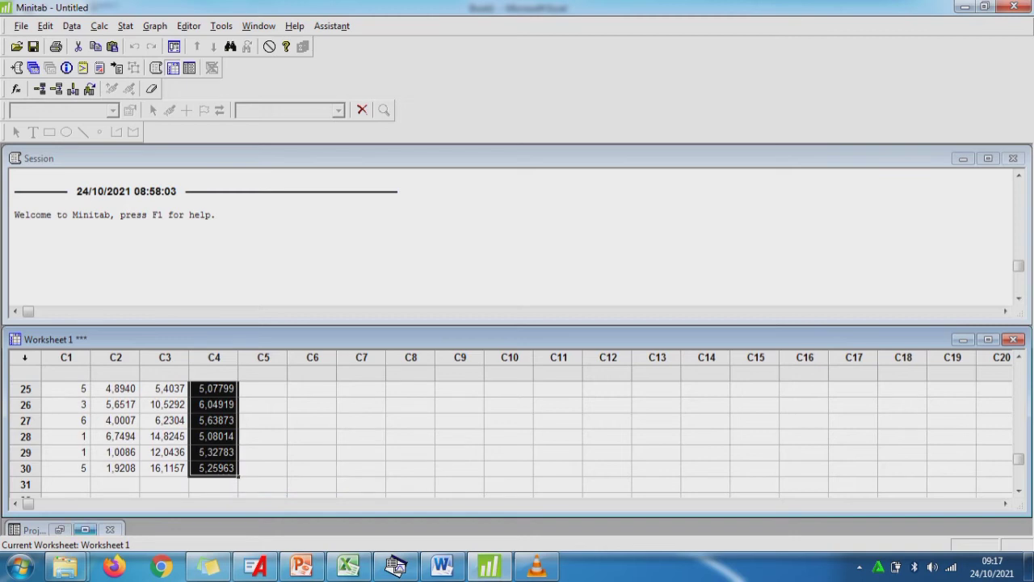
- Open a new Notepad document and paste the copied C4 service data into it
{"action": "left_click", "coordinate": [19, 567]}
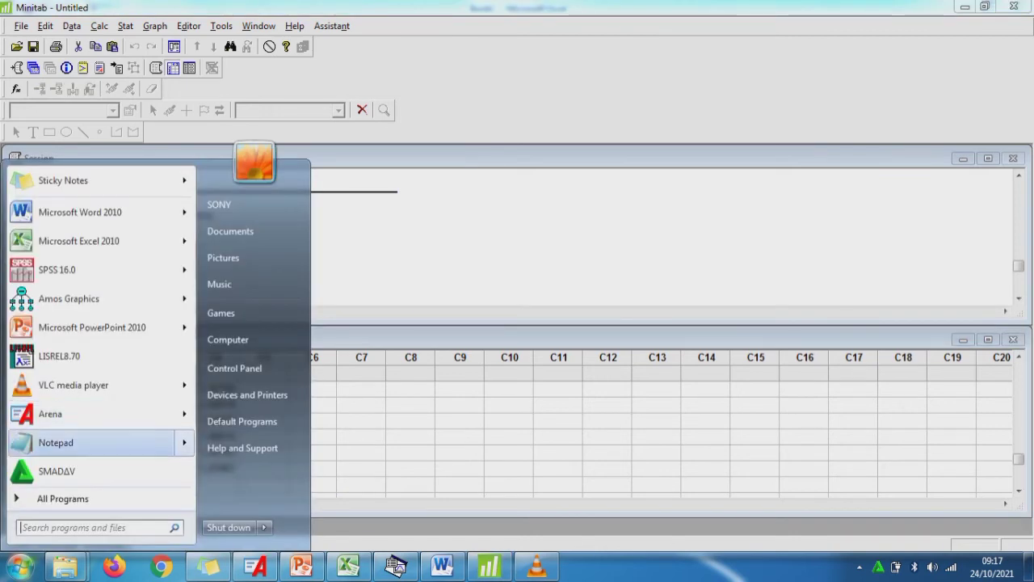
{"action": "left_click", "coordinate": [56, 442]}
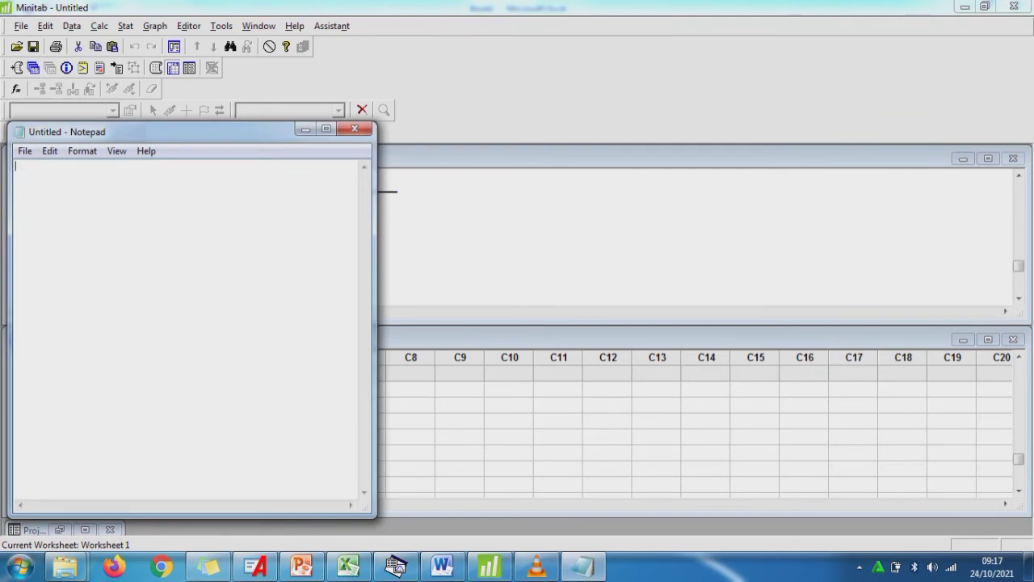
{"action": "type", "text": "6,54889 6,41521 6,28116 5,77365 6,05876 5,23074 5,35738 6,56377 6,48263 6,26793 6,72169 6,61418 5,94736 5,17913 5,23589 5,94961 6,82071 5,57373 6,71753 5,20819 6,75575 6,51680 6,50377 5,43355 5,07799 6,04919 5,63873 5,08014 5,32783 5,25963"}
- Replace the decimal comma with a point in all 30 service values
{"action": "key", "text": "Delete"}
{"action": "type", "text": "."}
{"action": "key", "text": "Down"}
{"action": "key", "text": "BackSpace"}
{"action": "type", "text": "."}
{"action": "key", "text": "Down"}
{"action": "key", "text": "BackSpace"}
{"action": "type", "text": "."}
{"action": "key", "text": "Down"}
{"action": "key", "text": "BackSpace"}
{"action": "type", "text": "."}
{"action": "key", "text": "Down"}
{"action": "key", "text": "BackSpace"}
{"action": "type", "text": "."}
{"action": "key", "text": "Down"}
{"action": "key", "text": "BackSpace"}
{"action": "type", "text": "."}
{"action": "key", "text": "Down"}
{"action": "key", "text": "BackSpace"}
{"action": "type", "text": "."}
{"action": "key", "text": "Down"}
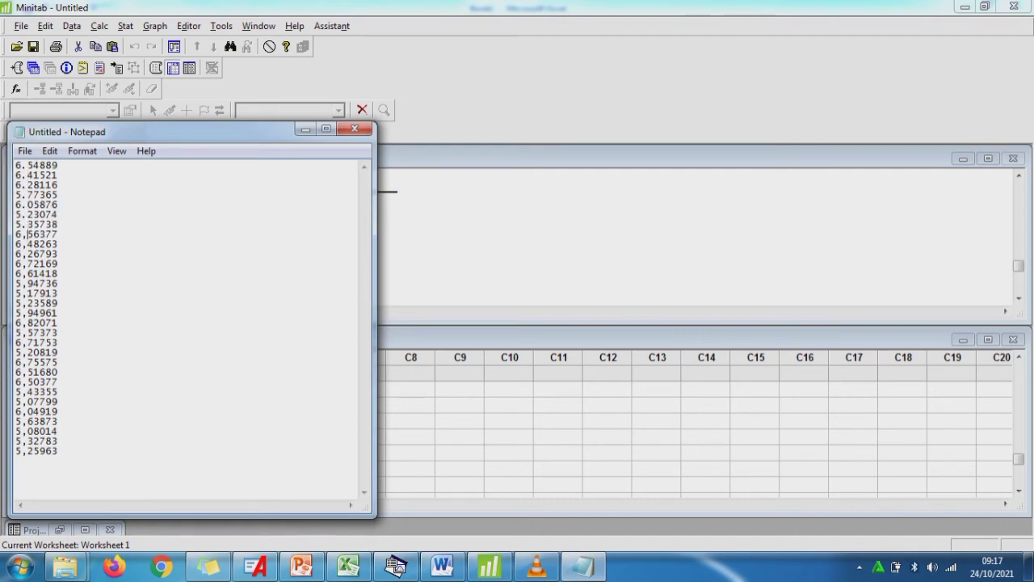
{"action": "key", "text": "BackSpace"}
{"action": "type", "text": "."}
{"action": "key", "text": "Down"}
{"action": "key", "text": "BackSpace"}
{"action": "type", "text": "."}
{"action": "key", "text": "Down"}
{"action": "key", "text": "BackSpace"}
{"action": "type", "text": "."}
{"action": "key", "text": "Down"}
{"action": "key", "text": "BackSpace"}
{"action": "type", "text": "."}
{"action": "key", "text": "Down"}
{"action": "key", "text": "BackSpace"}
{"action": "type", "text": "."}
{"action": "key", "text": "Down"}
{"action": "key", "text": "BackSpace"}
{"action": "type", "text": "."}
{"action": "key", "text": "BackSpace"}
{"action": "type", "text": "."}
{"action": "key", "text": "Down"}
{"action": "key", "text": "BackSpace"}
{"action": "type", "text": "."}
{"action": "key", "text": "Down"}
{"action": "key", "text": "BackSpace"}
{"action": "type", "text": "."}
{"action": "key", "text": "Down"}
{"action": "key", "text": "BackSpace"}
{"action": "type", "text": "."}
{"action": "key", "text": "Down"}
{"action": "key", "text": "BackSpace"}
{"action": "type", "text": "."}
{"action": "key", "text": "Down"}
{"action": "key", "text": "BackSpace"}
{"action": "type", "text": "."}
{"action": "key", "text": "Down"}
{"action": "key", "text": "BackSpace"}
{"action": "type", "text": "."}
{"action": "key", "text": "BackSpace"}
{"action": "type", "text": "."}
{"action": "key", "text": "BackSpace"}
{"action": "type", "text": "."}
{"action": "key", "text": "Down"}
{"action": "key", "text": "BackSpace"}
{"action": "type", "text": "."}
{"action": "key", "text": "Down"}
{"action": "key", "text": "BackSpace"}
{"action": "type", "text": "."}
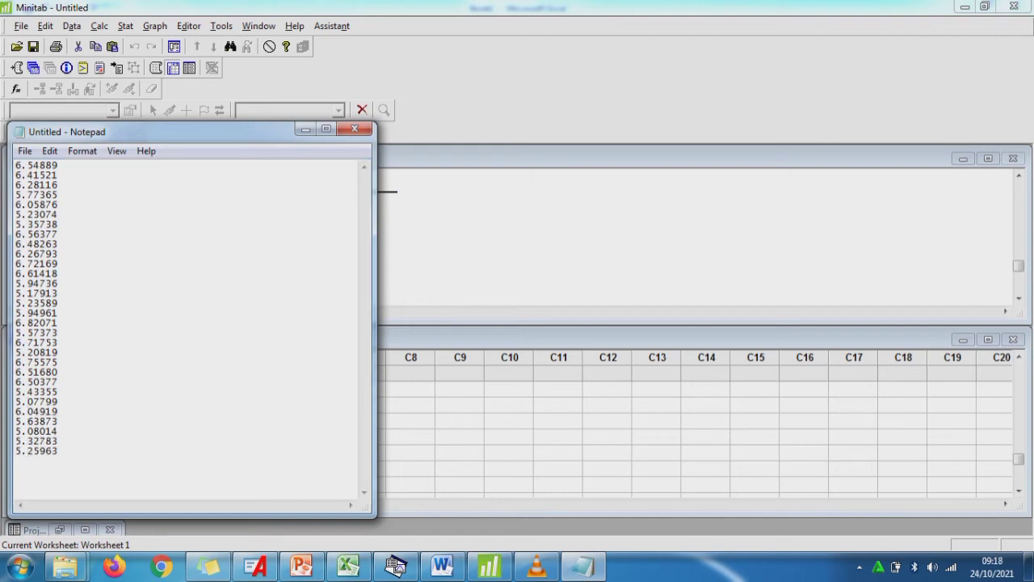
- Save the text file as Pelayanan II in the Notasi Kendel Arena folder and close Notepad
{"action": "key", "text": "ctrl+s"}
{"action": "type", "text": "P"}
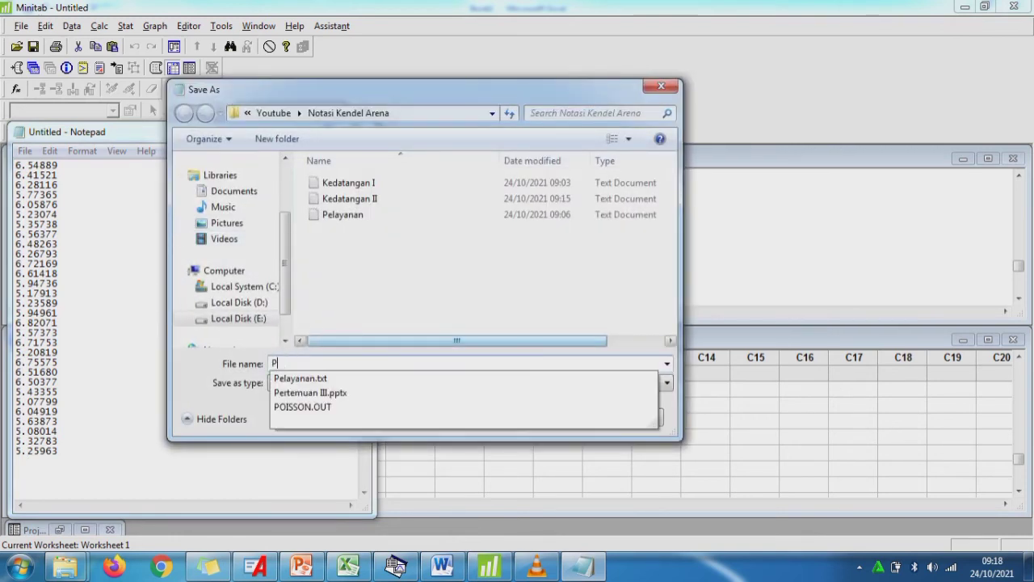
{"action": "type", "text": "elayanan "}
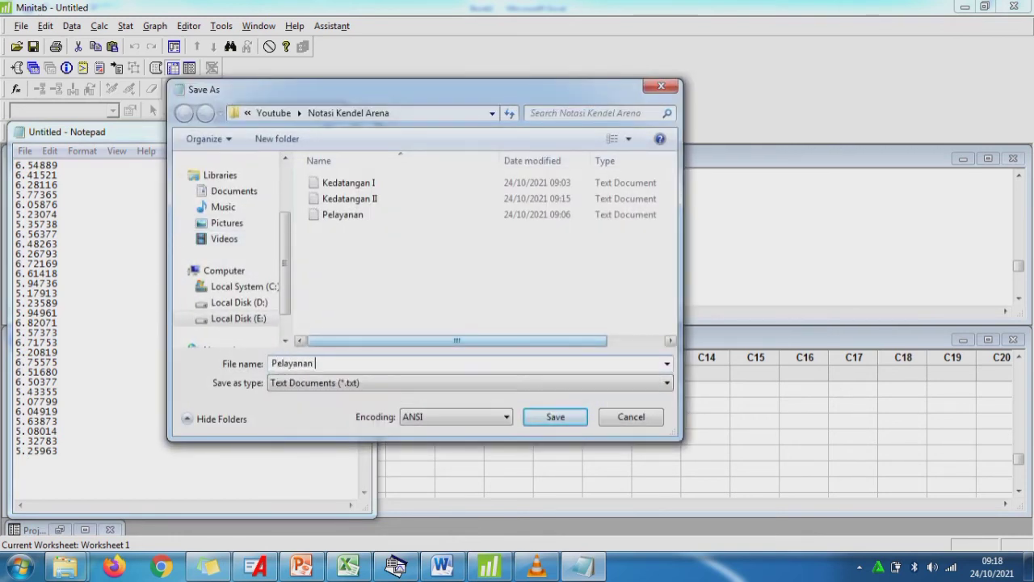
{"action": "type", "text": "II"}
{"action": "key", "text": "Return"}
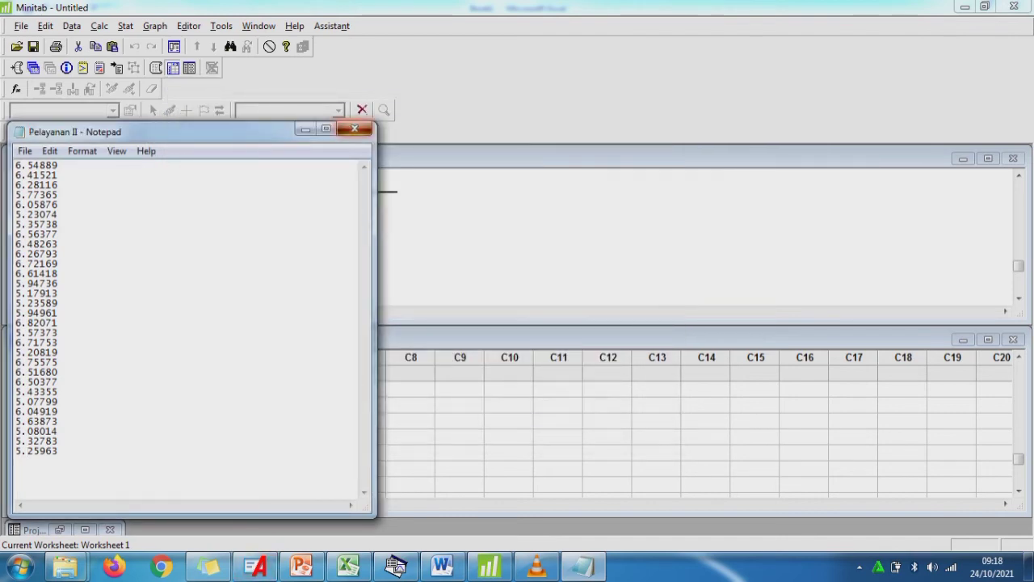
{"action": "left_click", "coordinate": [353, 128]}
- Switch to Input Analyzer, close Input5 without saving and create a new input document
{"action": "left_click", "coordinate": [255, 565]}
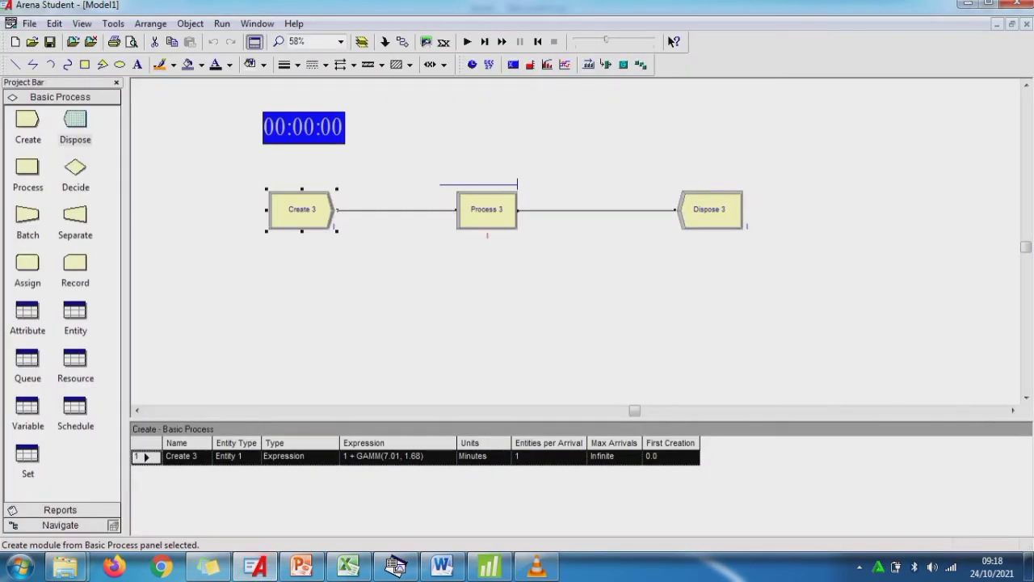
{"action": "left_click", "coordinate": [396, 564]}
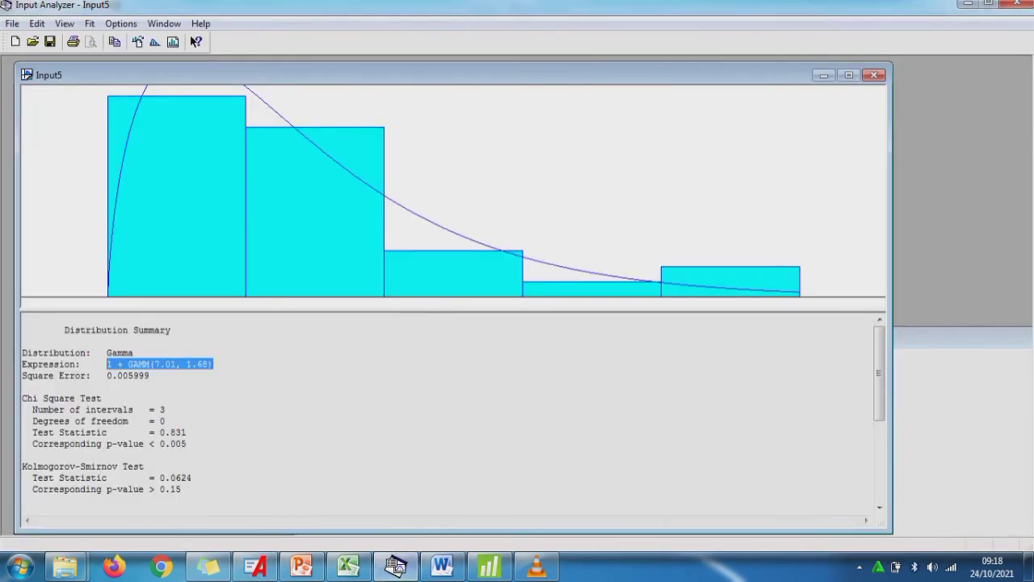
{"action": "left_click", "coordinate": [873, 74]}
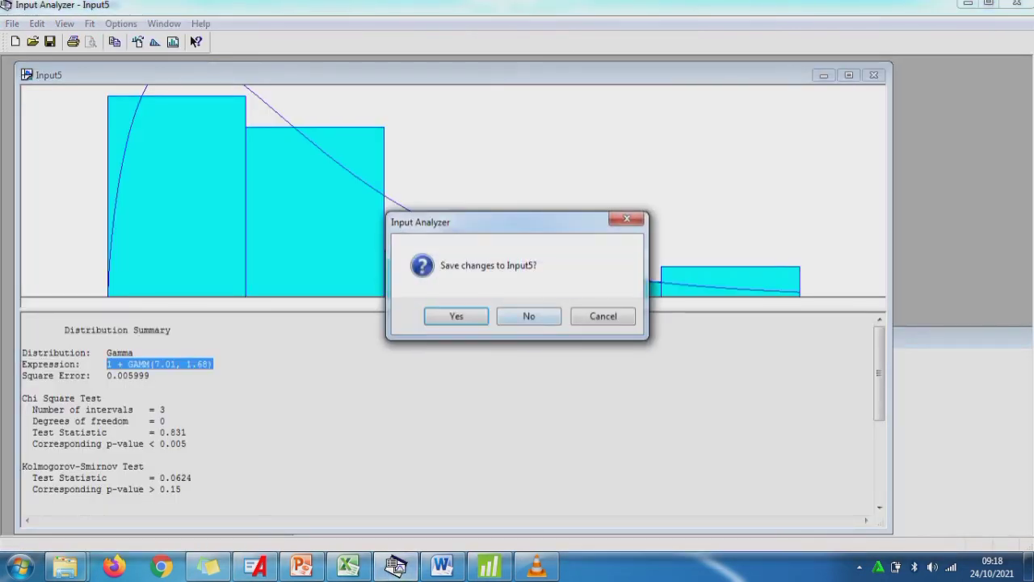
{"action": "left_click", "coordinate": [528, 316]}
{"action": "left_click", "coordinate": [16, 41]}
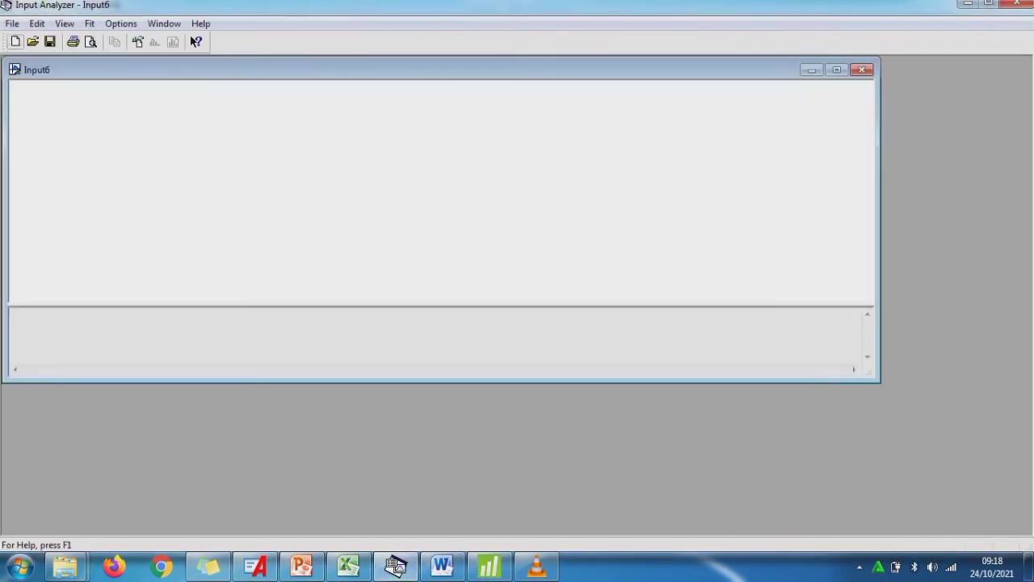
- Load the existing data file Pelayanan II into the new document, showing all file types to find it
{"action": "left_click", "coordinate": [12, 24]}
{"action": "key", "text": "Right"}
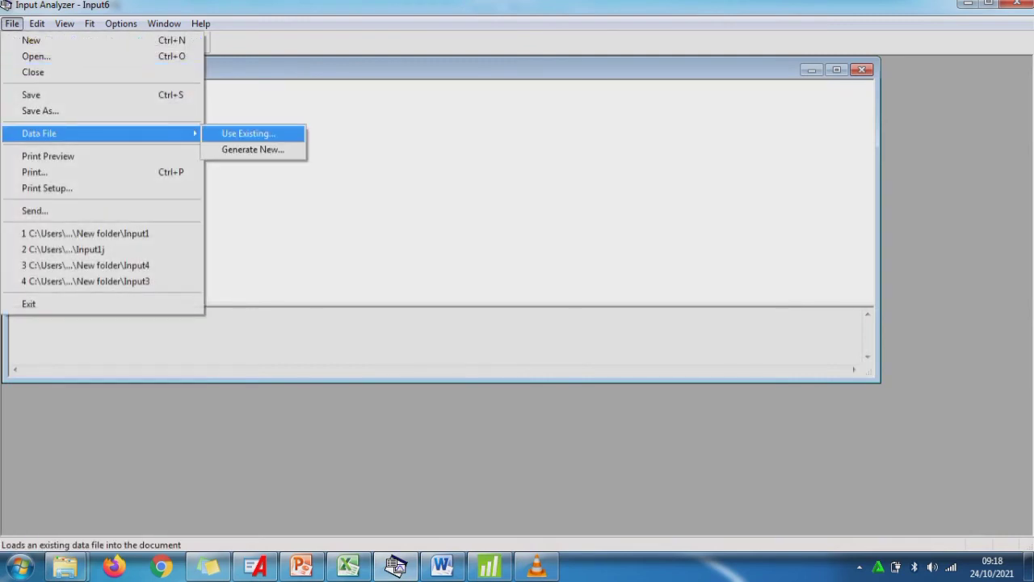
{"action": "key", "text": "Return"}
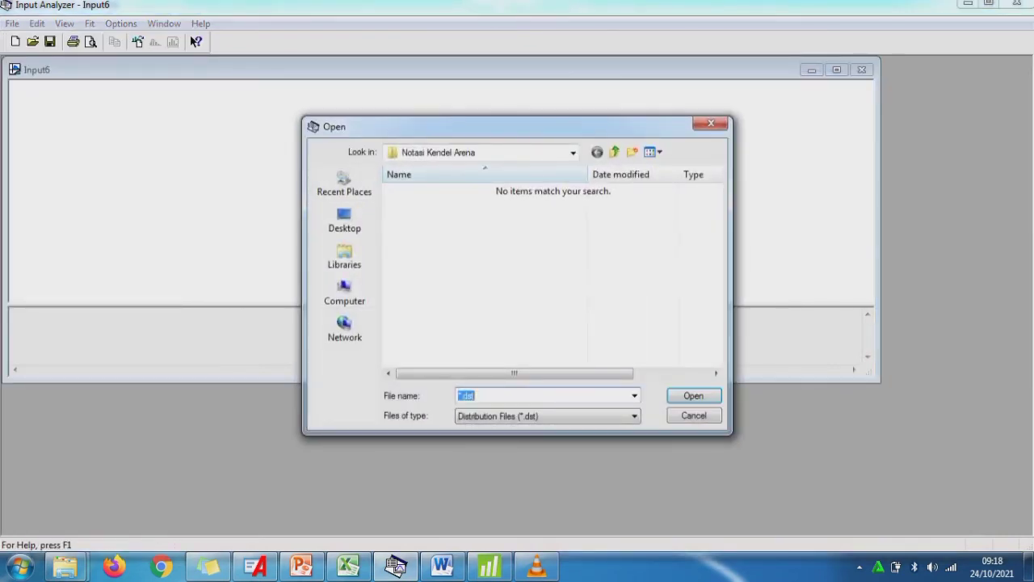
{"action": "left_click", "coordinate": [549, 416]}
{"action": "left_click", "coordinate": [517, 439]}
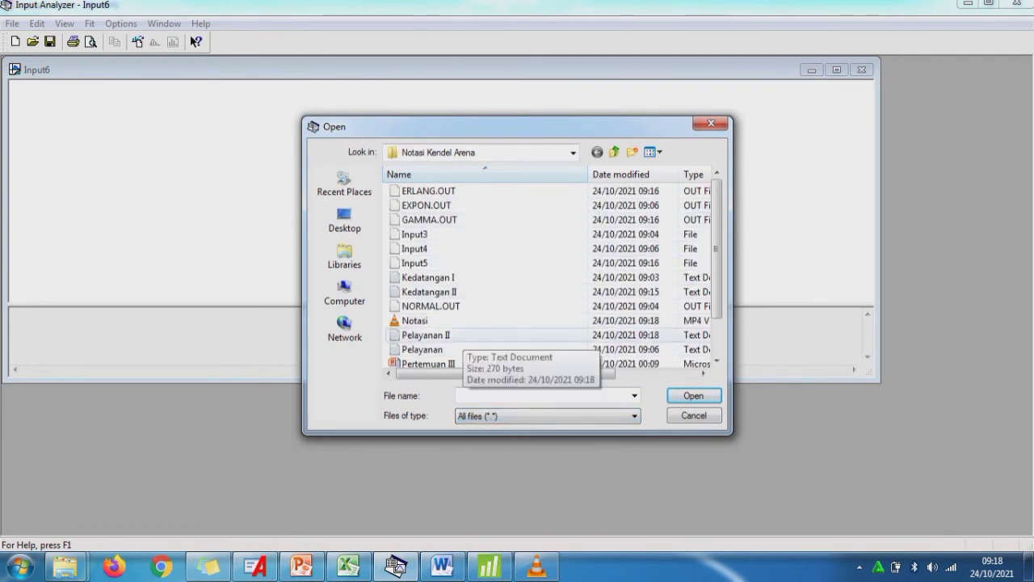
{"action": "left_click", "coordinate": [426, 334]}
{"action": "left_click", "coordinate": [693, 396]}
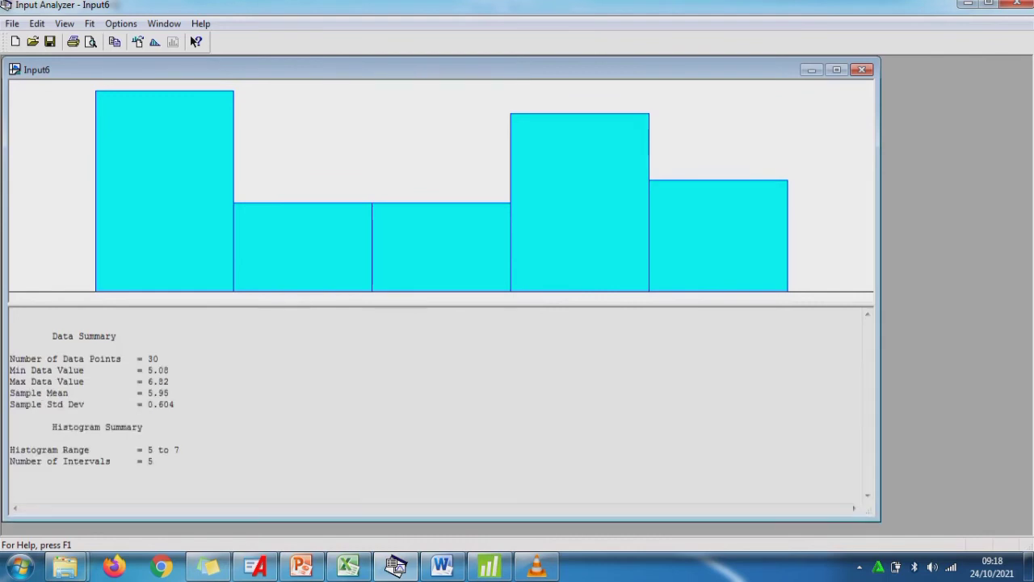
- Fit all distributions to the service data and check the uniform entry in the Fit All Summary
{"action": "left_click", "coordinate": [155, 42]}
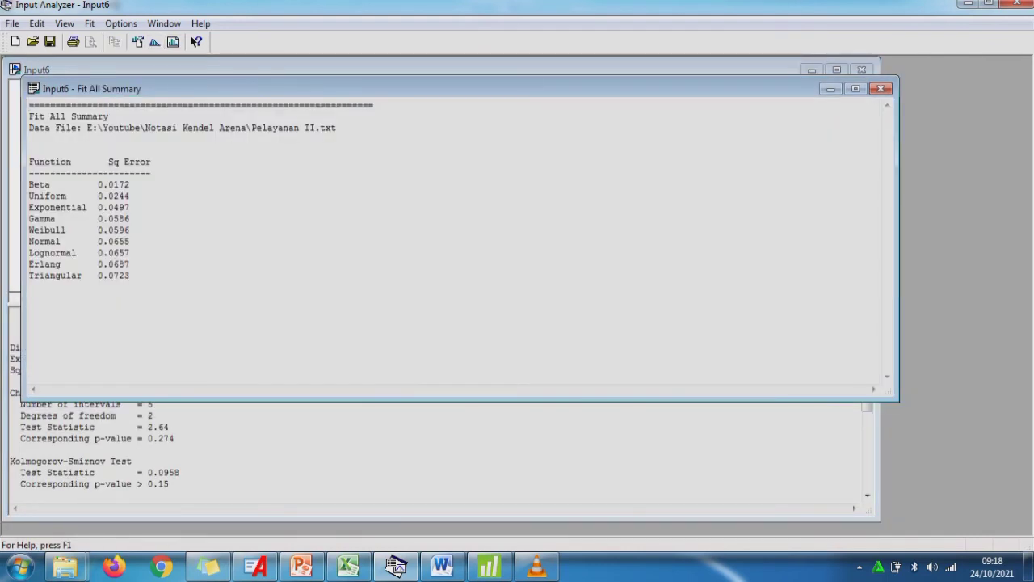
{"action": "left_click_drag", "start_coordinate": [131, 195], "coordinate": [29, 196]}
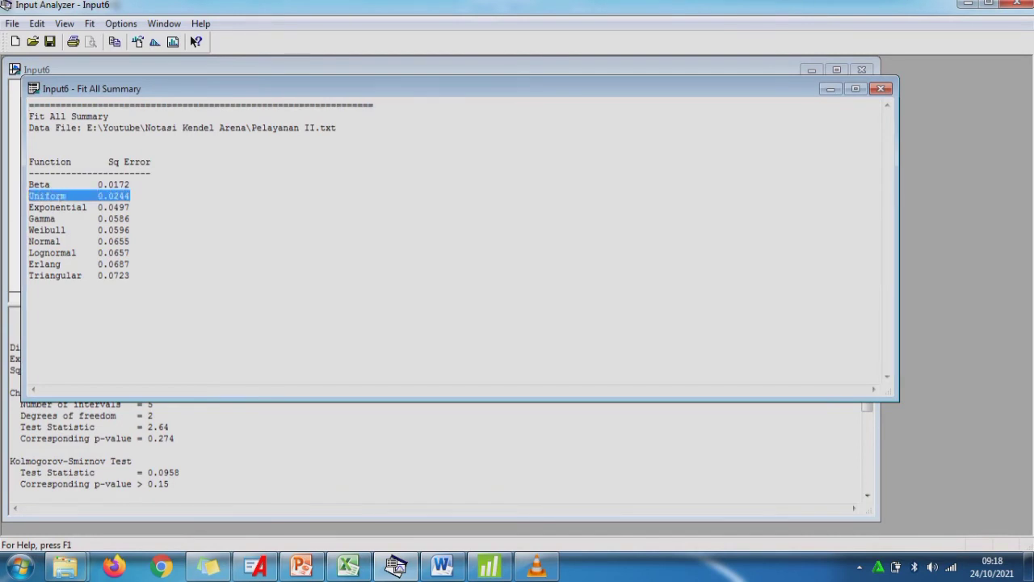
- Fit a uniform distribution to the service data and copy its expression UNIF(5, 7) from the Distribution Summary
{"action": "left_click_drag", "start_coordinate": [202, 89], "coordinate": [491, 329]}
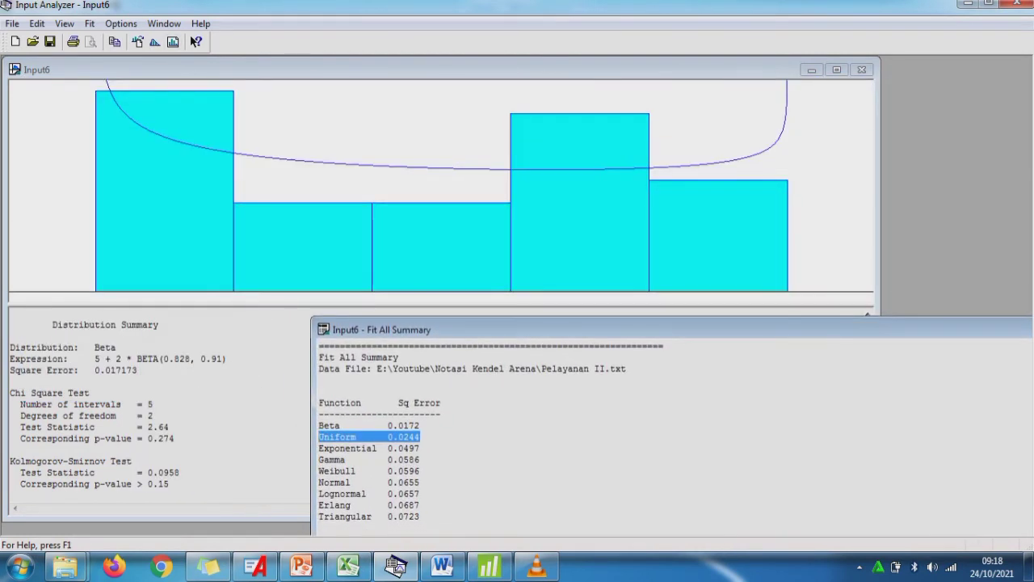
{"action": "left_click", "coordinate": [90, 23]}
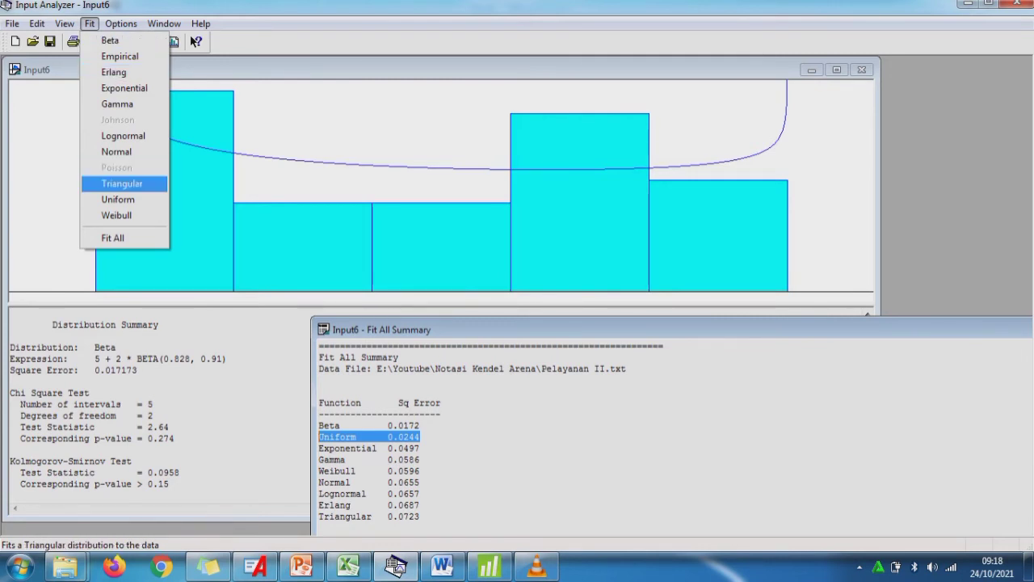
{"action": "left_click", "coordinate": [118, 199]}
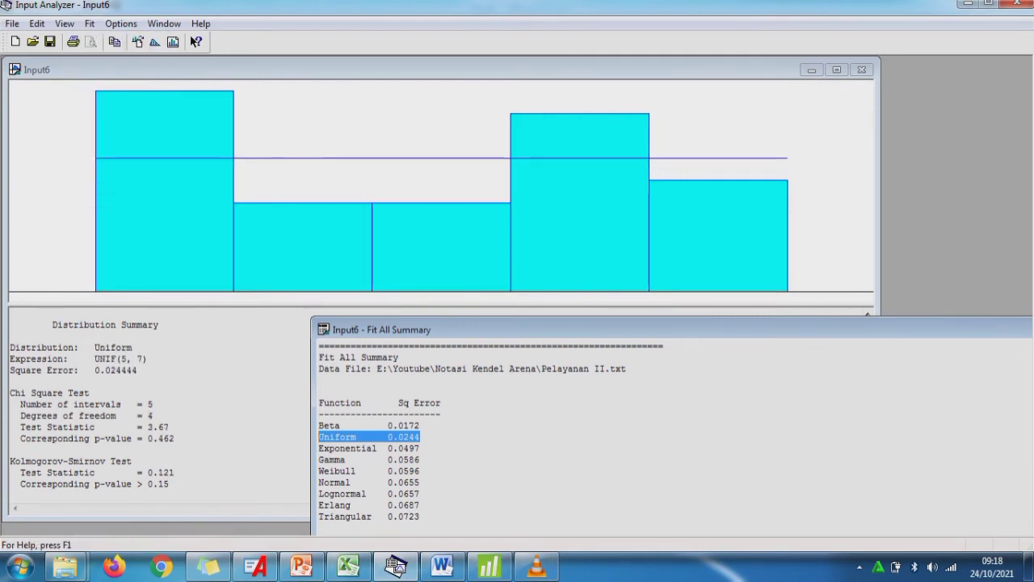
{"action": "left_click_drag", "start_coordinate": [148, 358], "coordinate": [95, 358]}
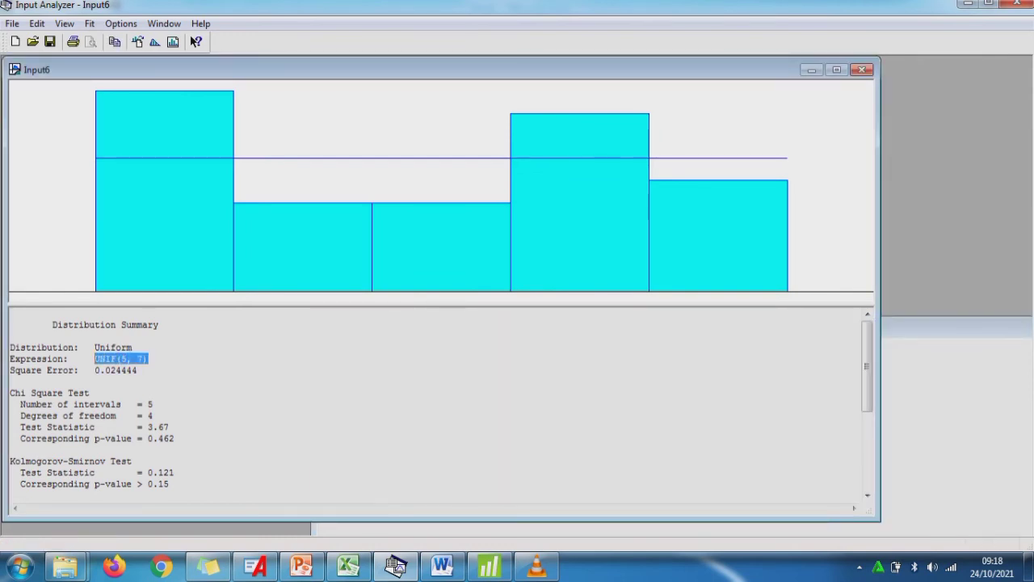
- Switch to Arena and set the delay expression of Process 3 to UNIF(5, 7)
{"action": "left_click", "coordinate": [255, 567]}
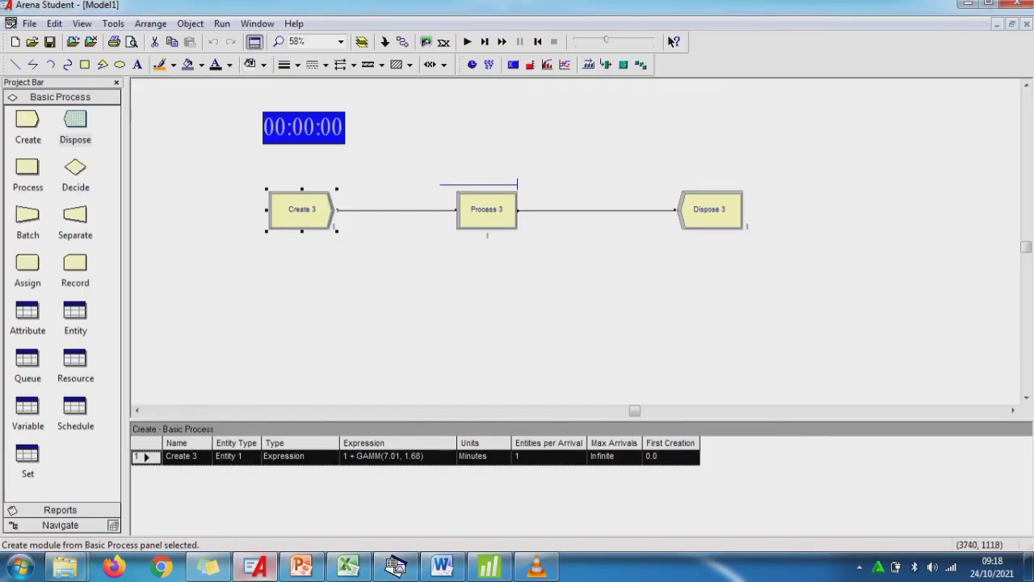
{"action": "double_click", "coordinate": [487, 209]}
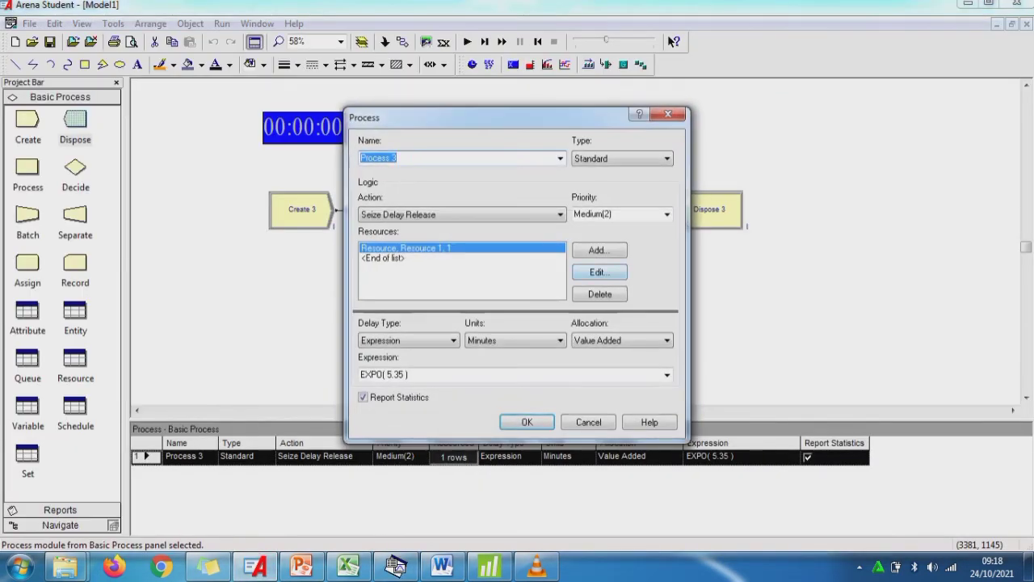
{"action": "left_click_drag", "start_coordinate": [413, 375], "coordinate": [358, 375]}
{"action": "type", "text": "UNIF(5, 7)"}
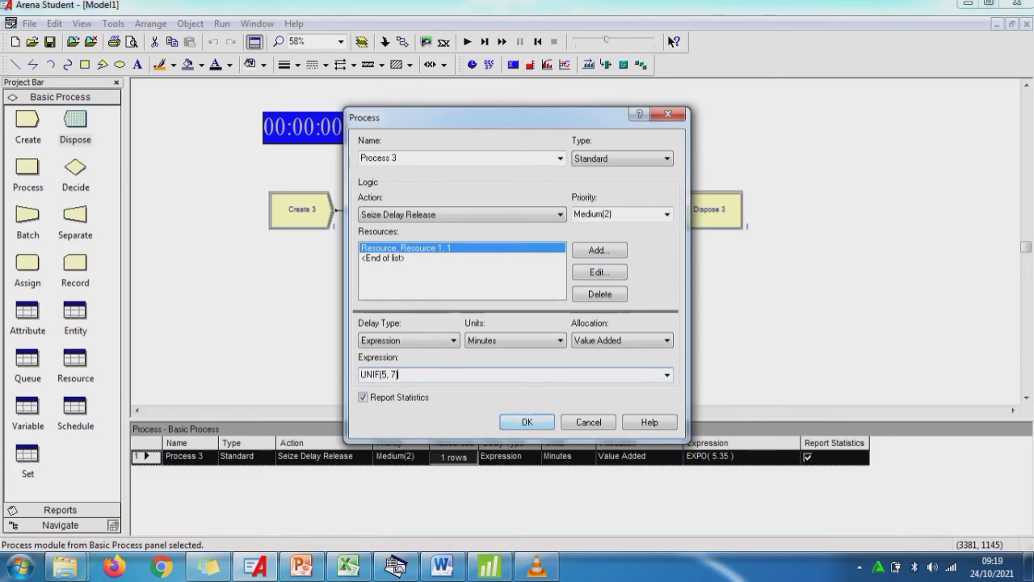
{"action": "key", "text": "Return"}
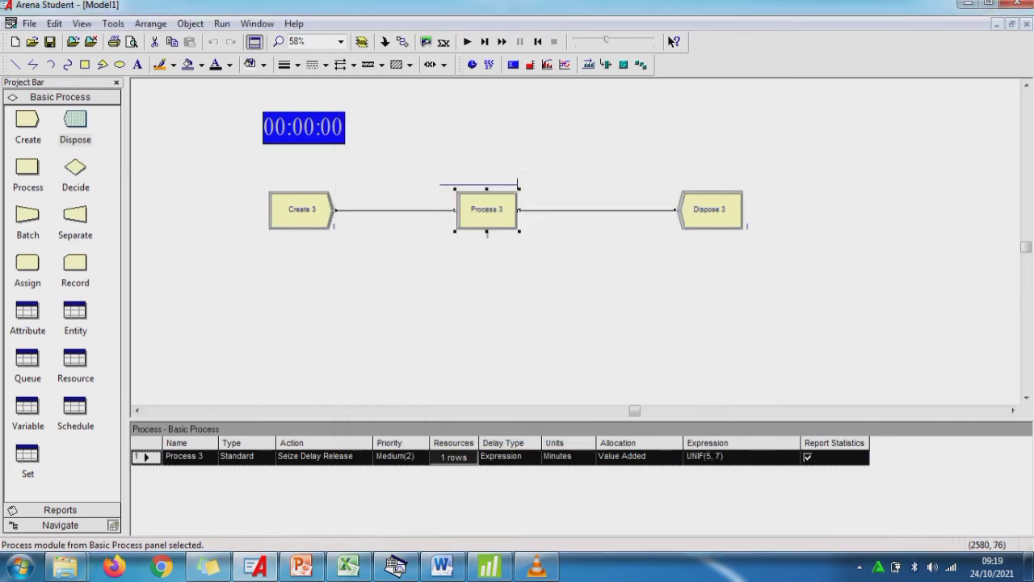
- Run the simulation, open its Category Overview report and check the average Number In and Number Out of Entity 1
{"action": "left_click", "coordinate": [467, 41]}
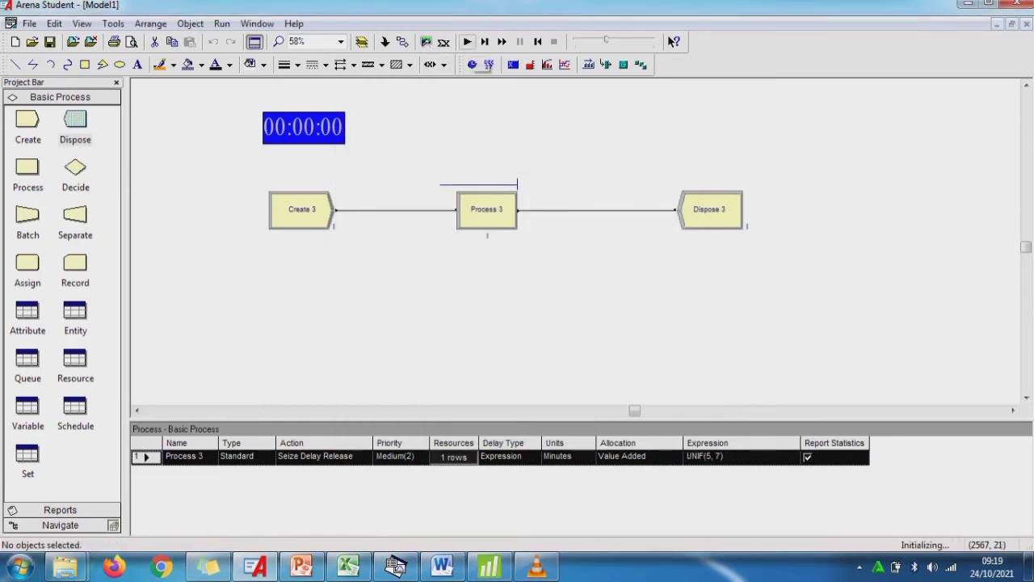
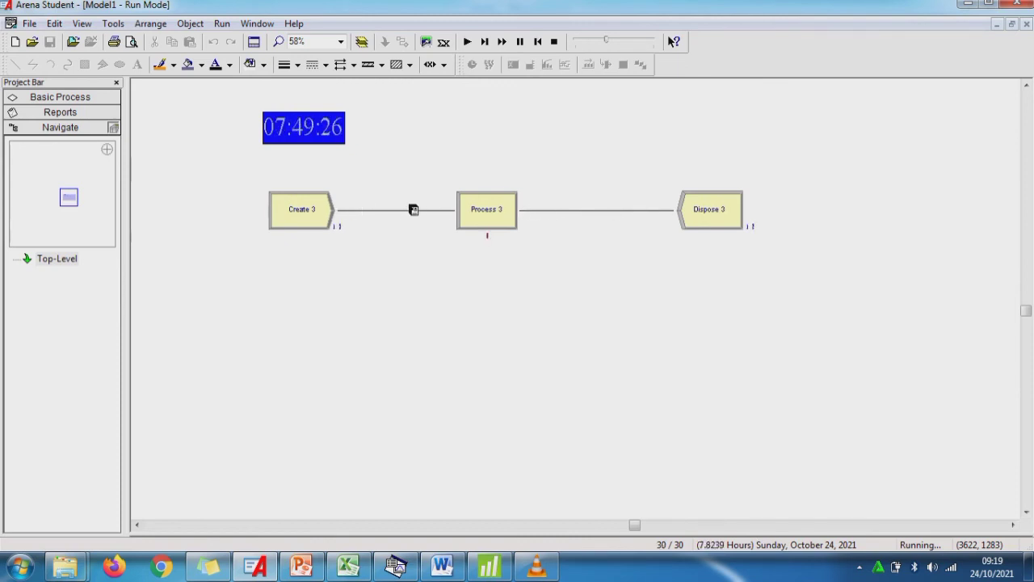
{"action": "key", "text": "Return"}
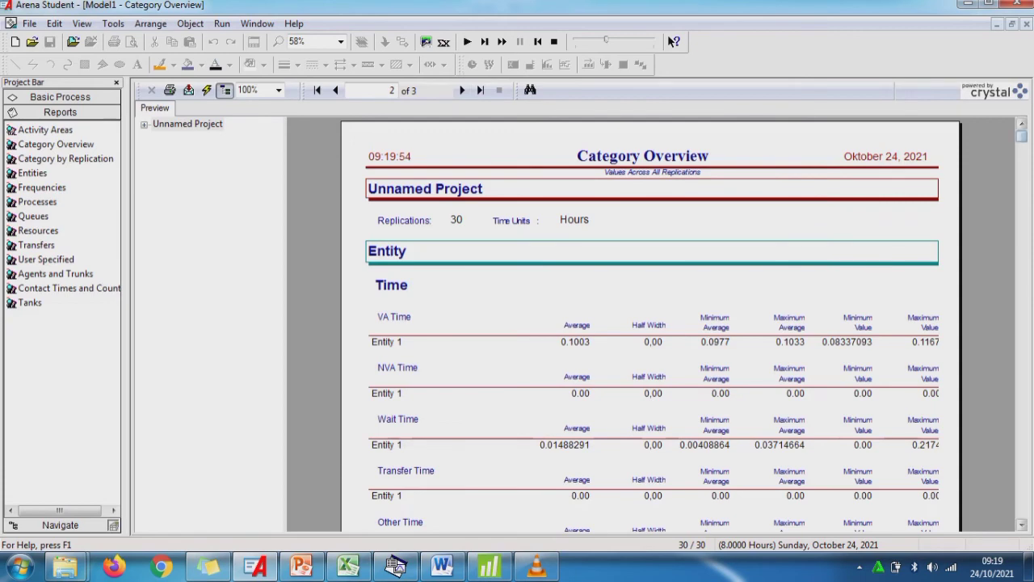
{"action": "scroll", "coordinate": [650, 323], "scroll_direction": "down", "scroll_amount": 6}
{"action": "scroll", "coordinate": [651, 323], "scroll_direction": "down", "scroll_amount": 3}
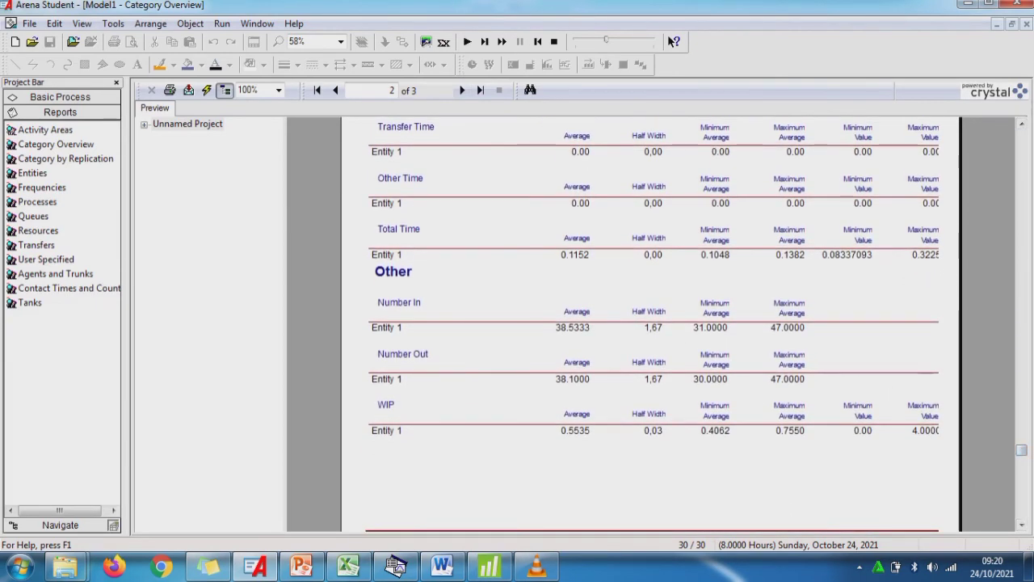
{"action": "left_click", "coordinate": [578, 328]}
{"action": "left_click", "coordinate": [572, 380]}
- Check the average Number Waiting in the Process 3 queue and the average Number Busy of Resource 1
{"action": "left_click", "coordinate": [462, 90]}
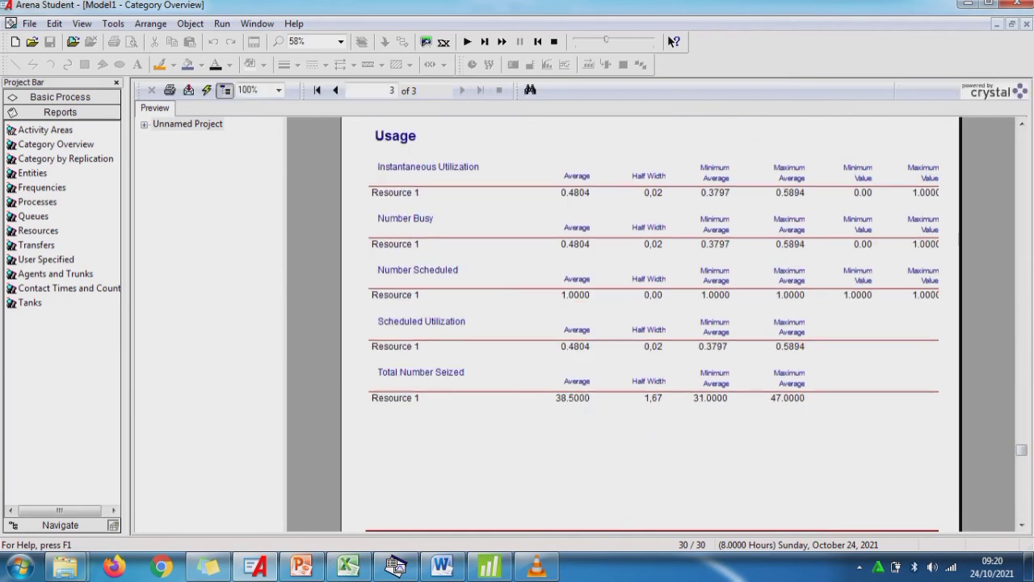
{"action": "scroll", "coordinate": [651, 323], "scroll_direction": "up", "scroll_amount": 5}
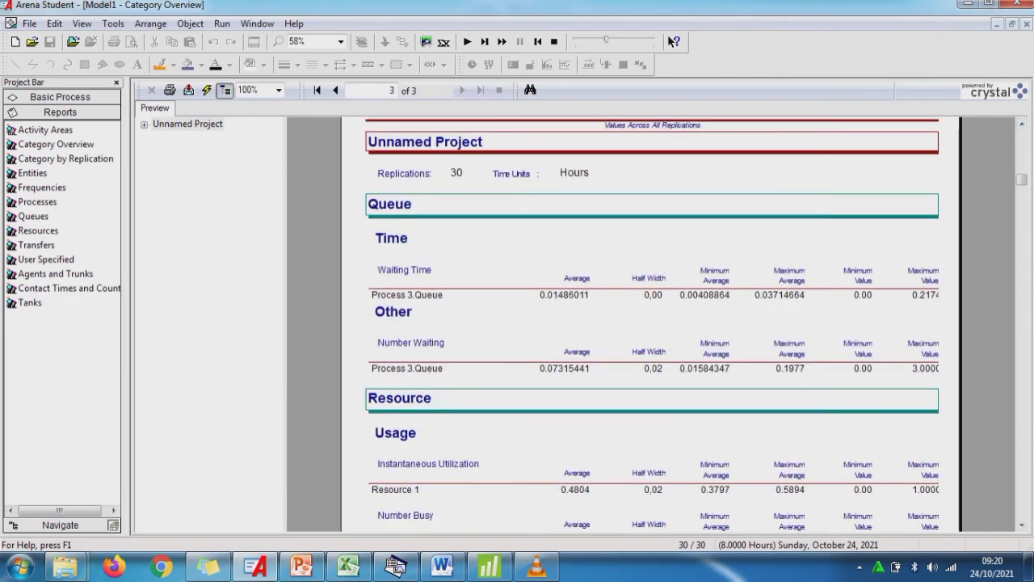
{"action": "left_click", "coordinate": [564, 369]}
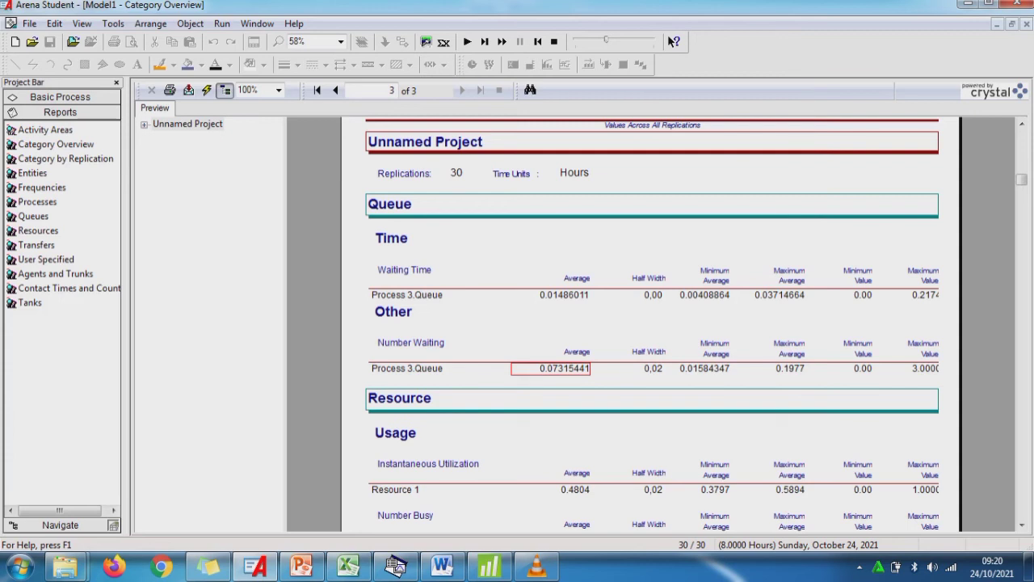
{"action": "scroll", "coordinate": [652, 324], "scroll_direction": "down", "scroll_amount": 4}
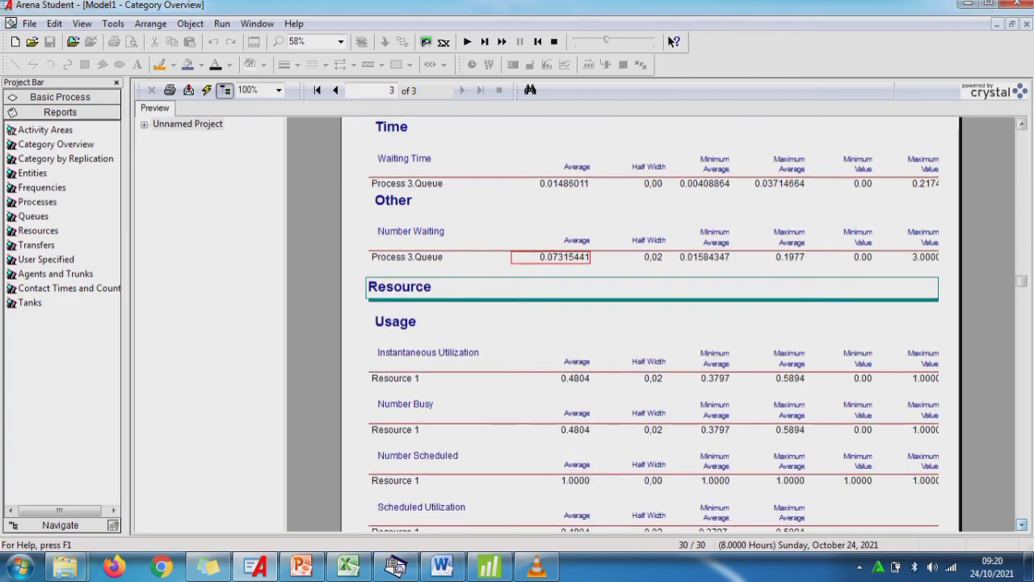
{"action": "scroll", "coordinate": [652, 323], "scroll_direction": "down", "scroll_amount": 1}
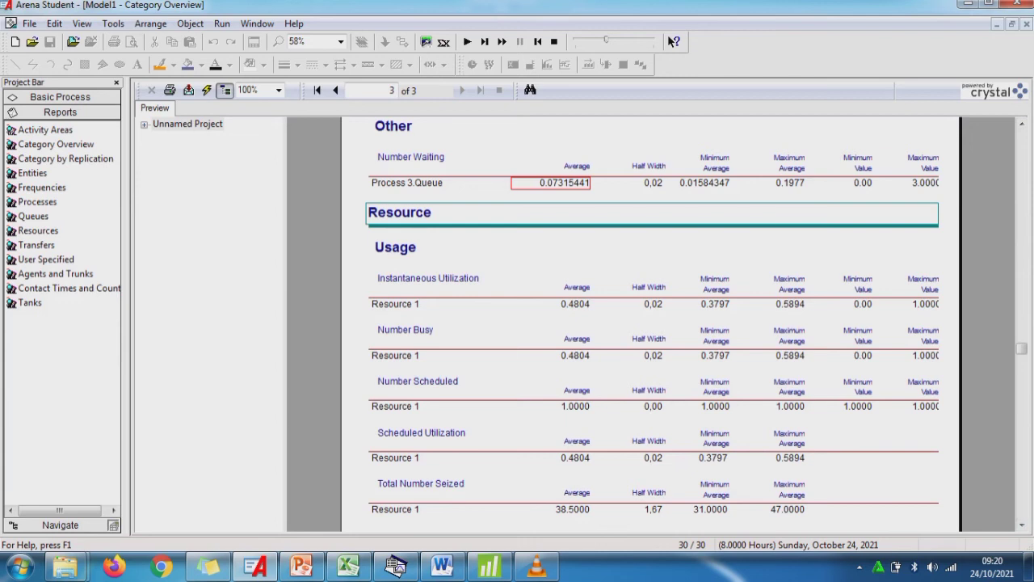
{"action": "left_click", "coordinate": [566, 356]}
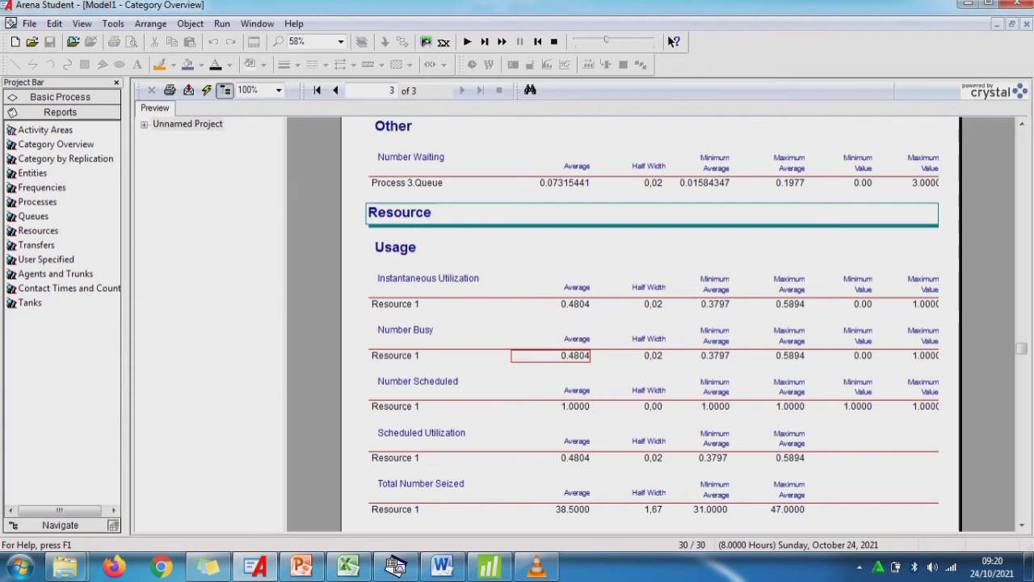
- Switch to the Kasus II sheet in Excel and fill the Terjadi antrian heading cells B5:E5 with yellow
{"action": "left_click", "coordinate": [349, 566]}
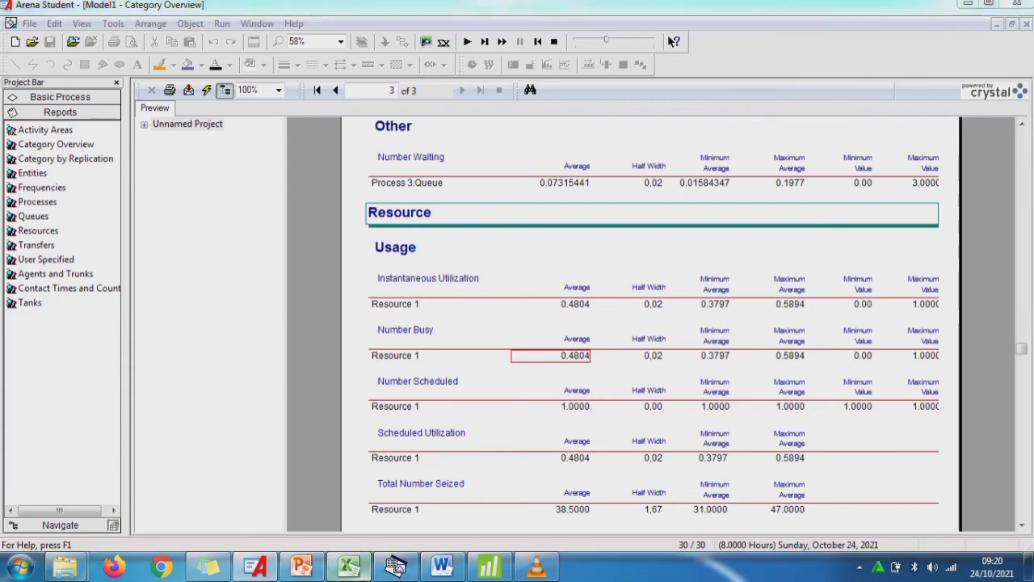
{"action": "left_click", "coordinate": [402, 324]}
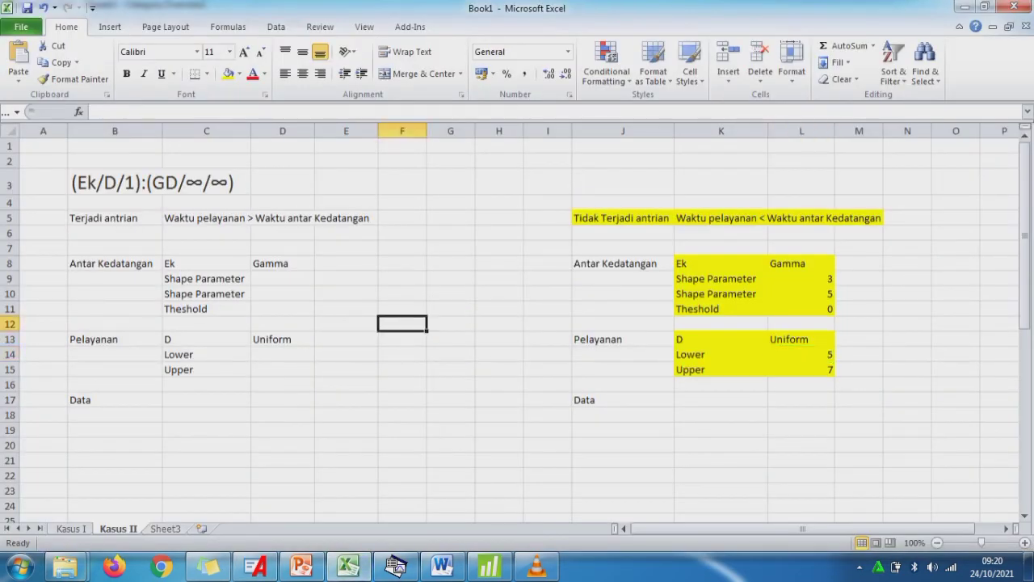
{"action": "left_click", "coordinate": [283, 279]}
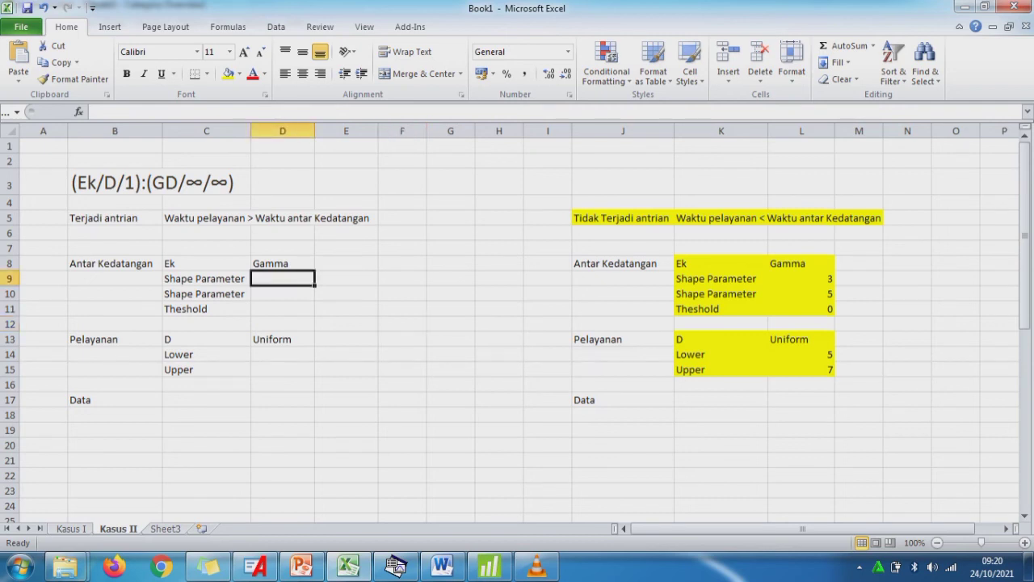
{"action": "left_click_drag", "start_coordinate": [115, 218], "coordinate": [348, 219]}
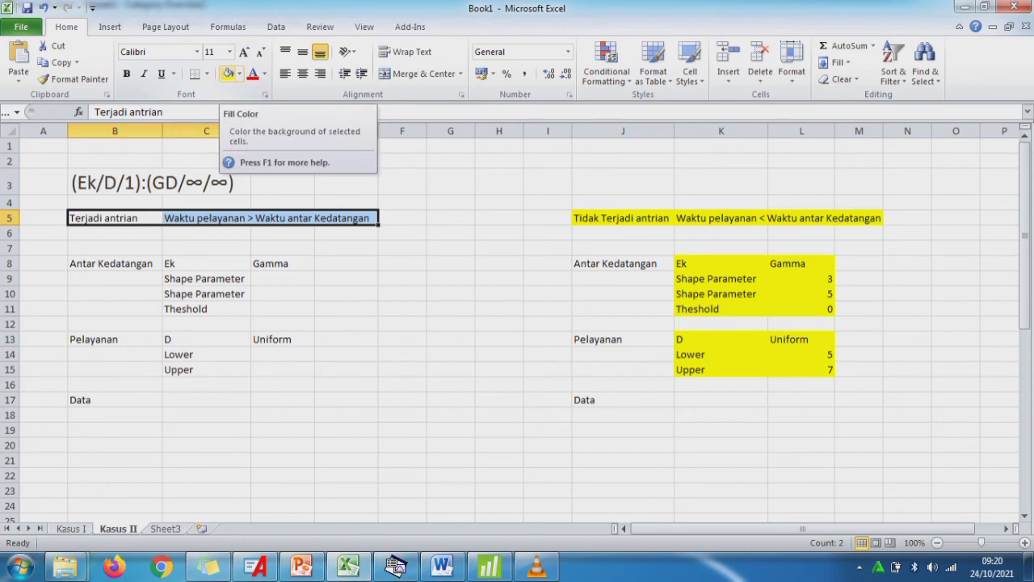
{"action": "left_click", "coordinate": [229, 72]}
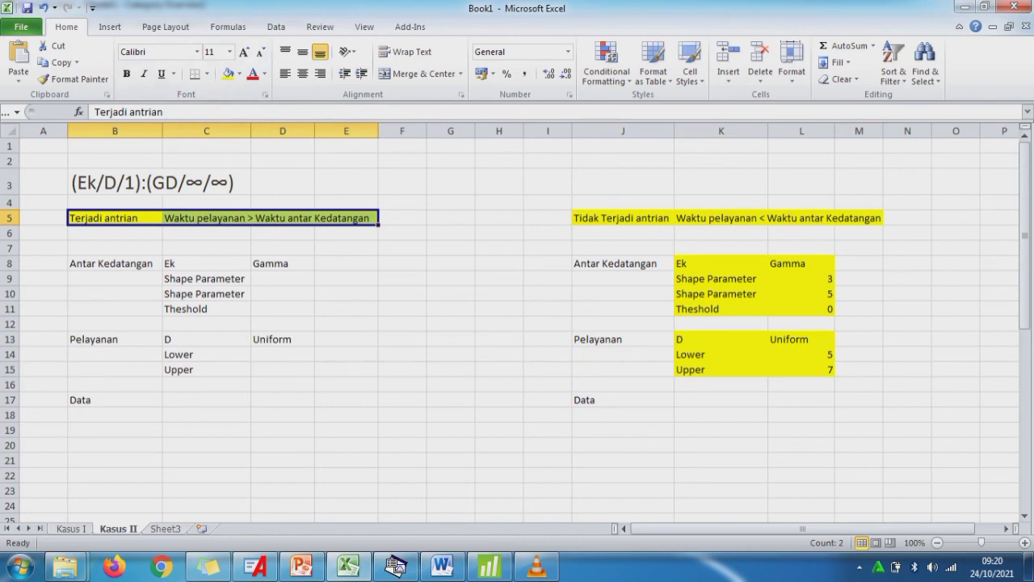
- Enter 1 and 2 as the two gamma Shape Parameter values of the queue case in D9 and D10
{"action": "left_click", "coordinate": [282, 279]}
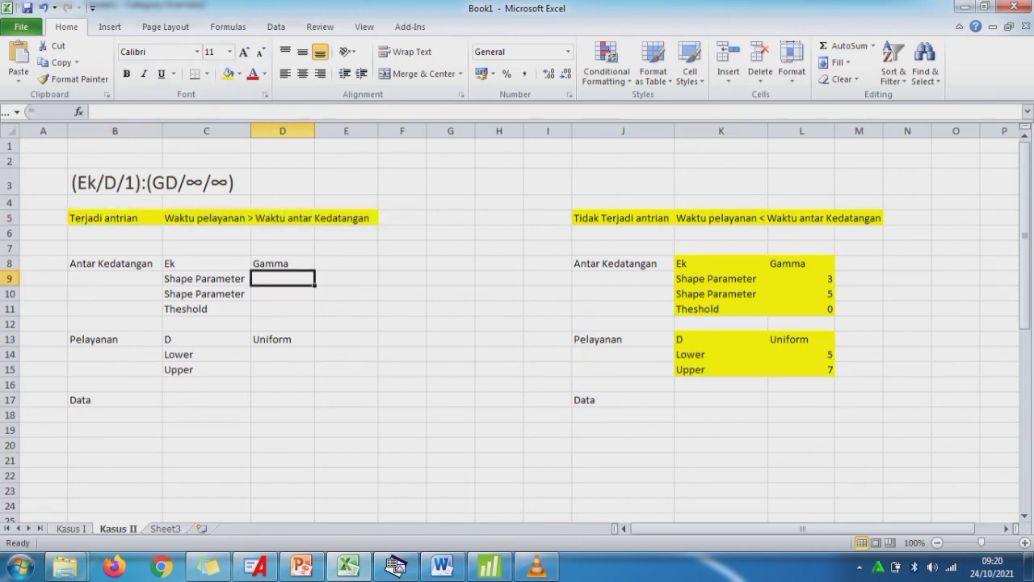
{"action": "type", "text": "1"}
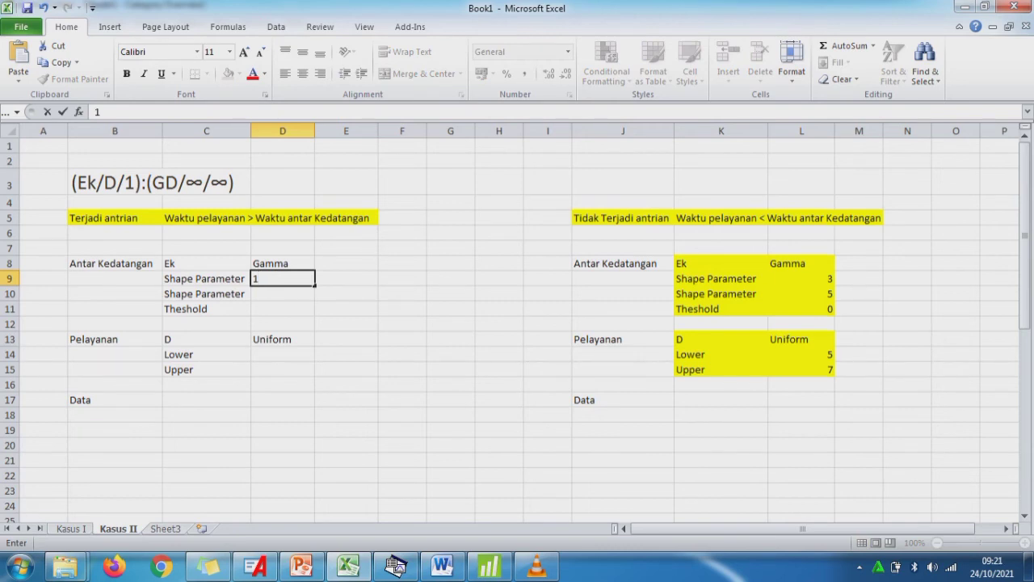
{"action": "key", "text": "Return"}
{"action": "type", "text": "2"}
{"action": "key", "text": "Return"}
{"action": "key", "text": "Down"}
{"action": "key", "text": "Down"}
{"action": "key", "text": "Down"}
{"action": "key", "text": "Up"}
{"action": "key", "text": "Up"}
{"action": "key", "text": "Up"}
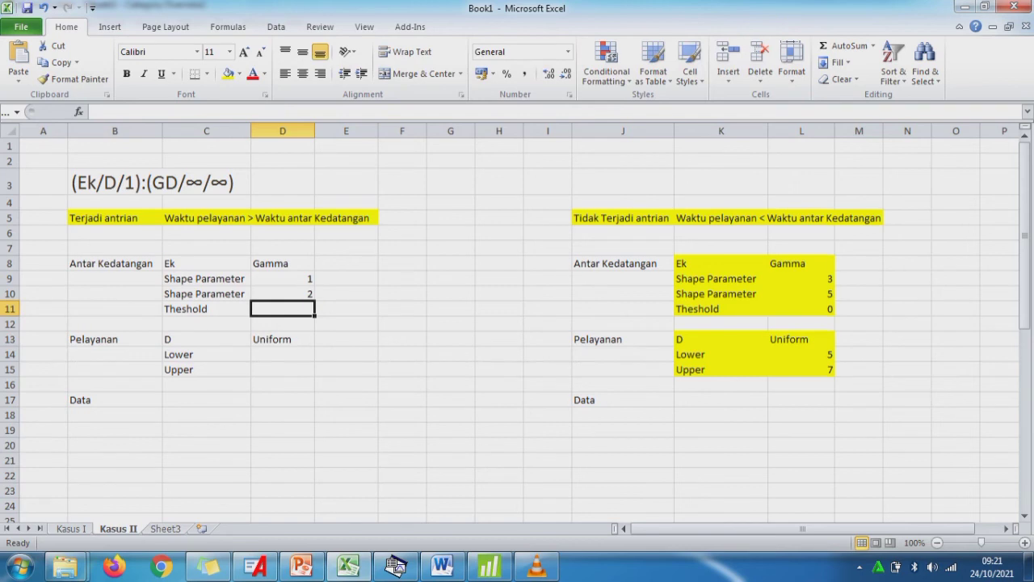
{"action": "key", "text": "Down"}
{"action": "key", "text": "Down"}
{"action": "key", "text": "Down"}
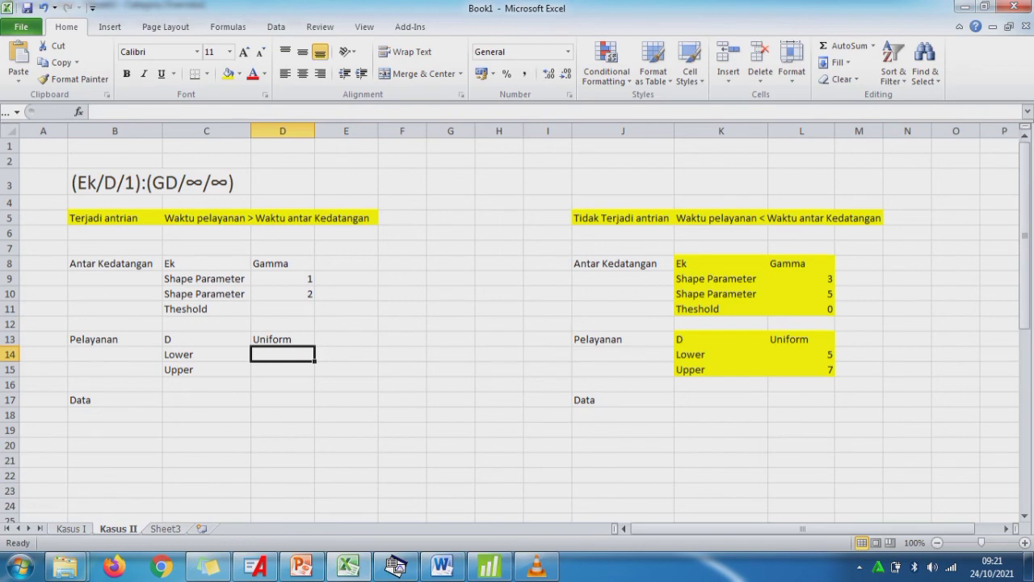
{"action": "key", "text": "Up"}
{"action": "key", "text": "Up"}
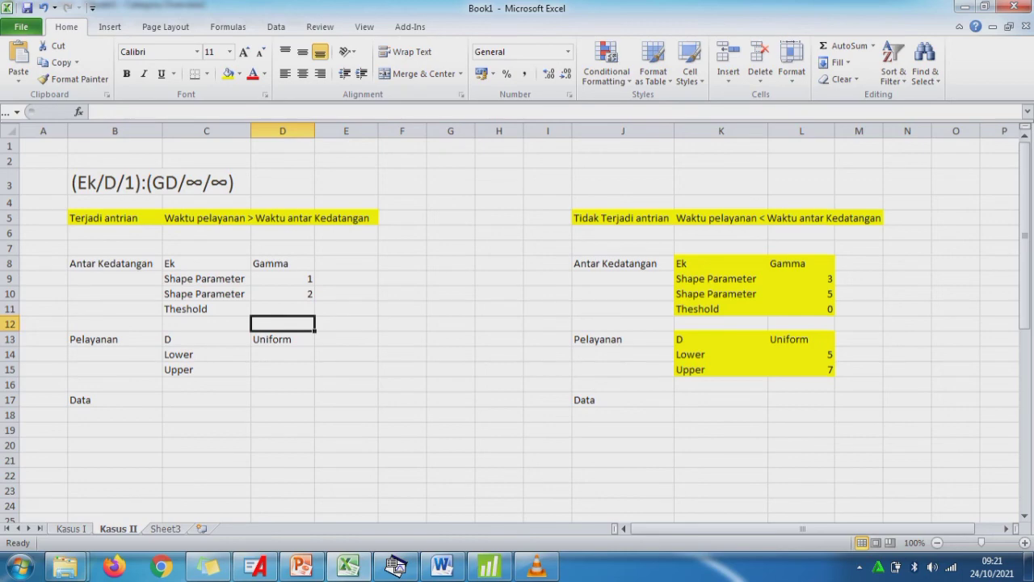
- Dismiss the Windows color scheme prompt and enter the queue case's uniform service limits, Lower 10 and Upper 20
{"action": "key", "text": "Down"}
{"action": "key", "text": "Down"}
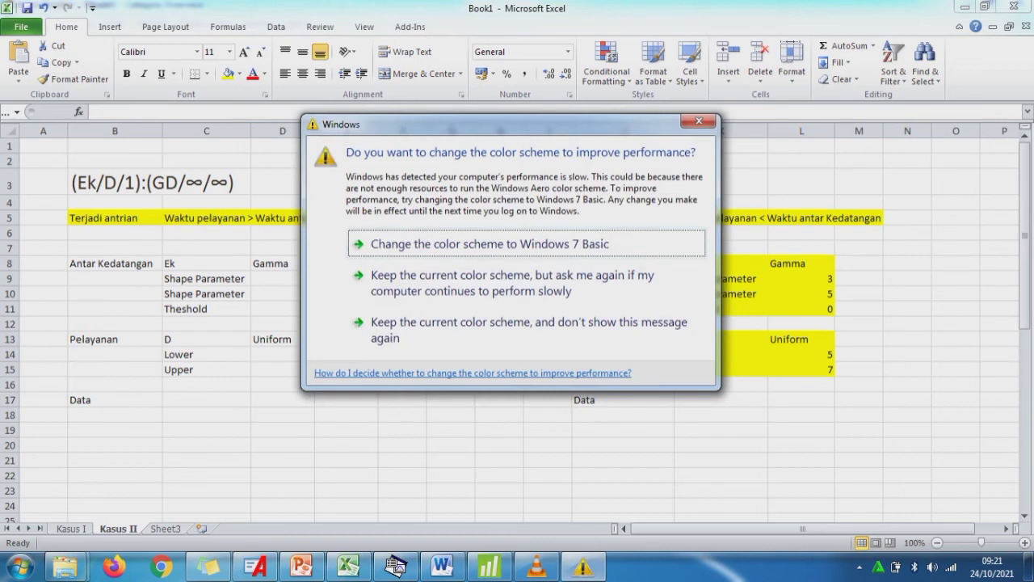
{"action": "left_click", "coordinate": [699, 121]}
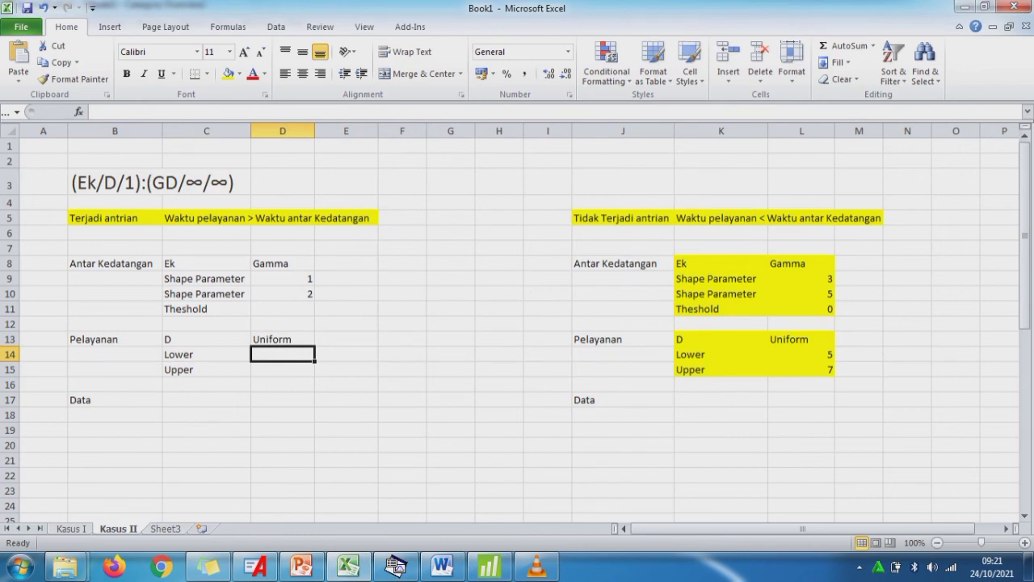
{"action": "type", "text": "10"}
{"action": "key", "text": "Return"}
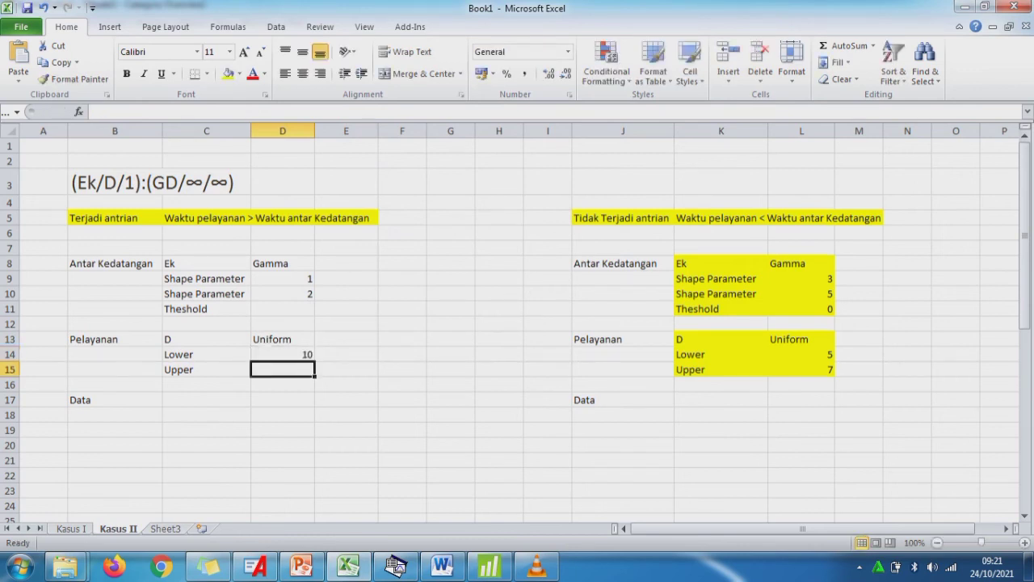
{"action": "type", "text": "20"}
{"action": "key", "text": "Tab"}
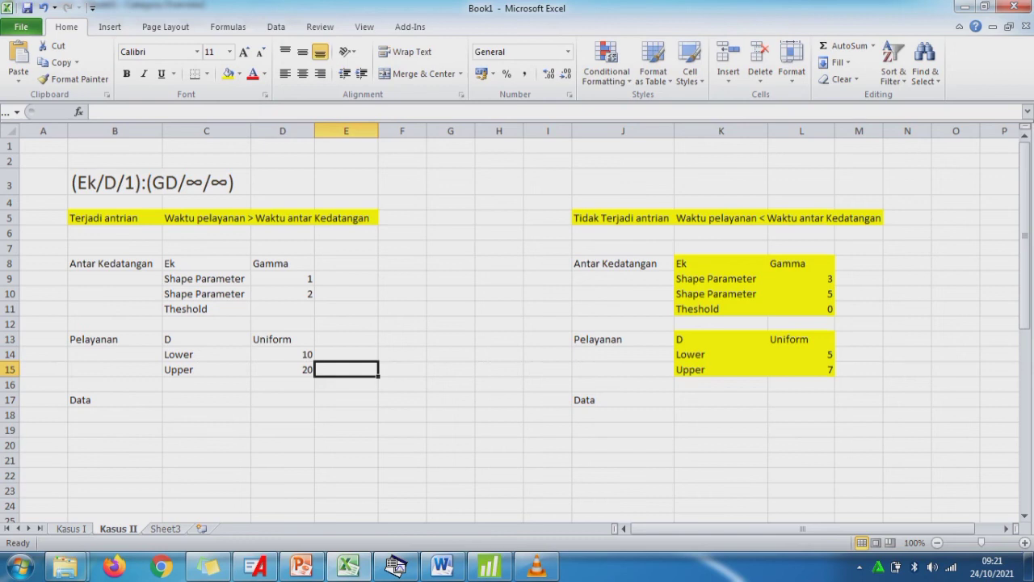
{"action": "left_click_drag", "start_coordinate": [283, 355], "coordinate": [283, 370]}
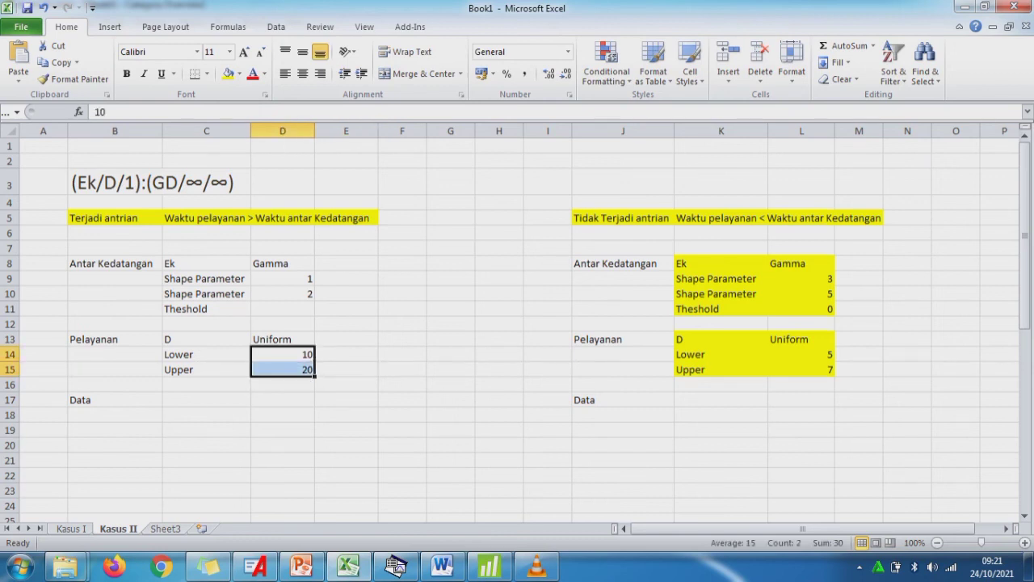
{"action": "left_click", "coordinate": [283, 355]}
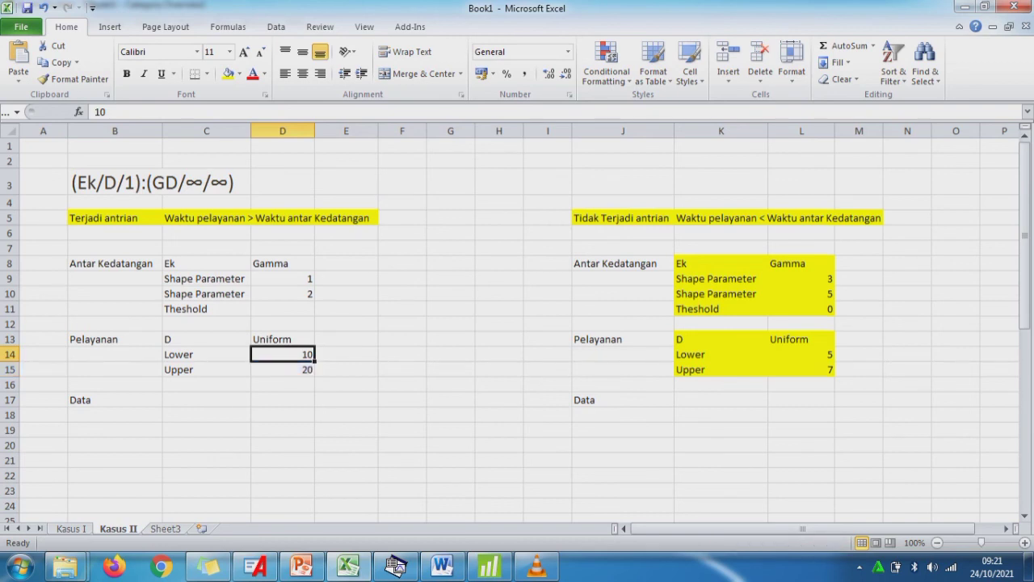
- Set the queue case's two gamma Shape Parameter values in D9 and D10 to 3 and 5
{"action": "left_click", "coordinate": [283, 279]}
{"action": "type", "text": "3"}
{"action": "key", "text": "Return"}
{"action": "type", "text": "5"}
{"action": "key", "text": "Return"}
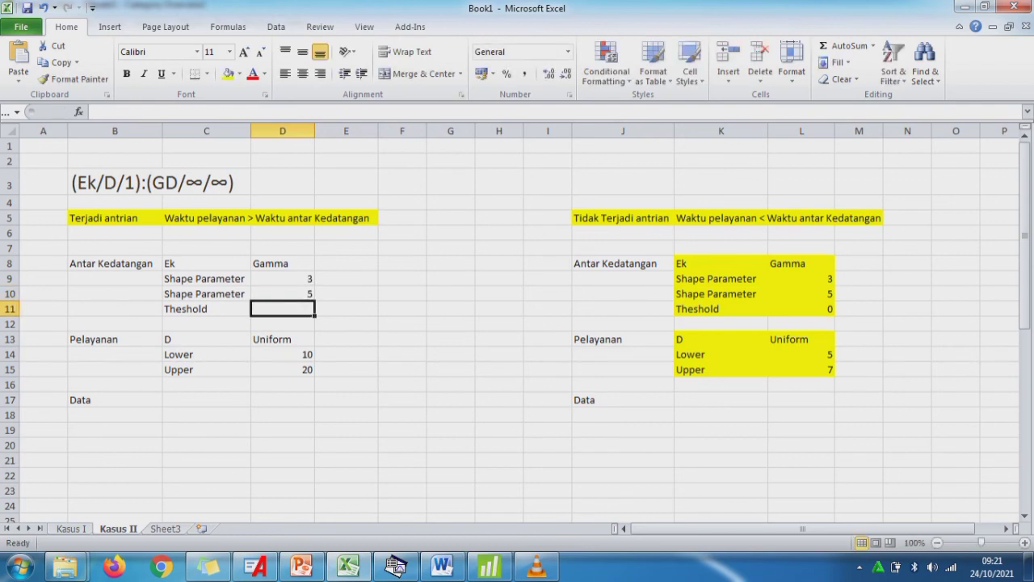
- Set the queue case's uniform service limits in D14 and D15 to Lower 20 and Upper 30
{"action": "left_click", "coordinate": [283, 355]}
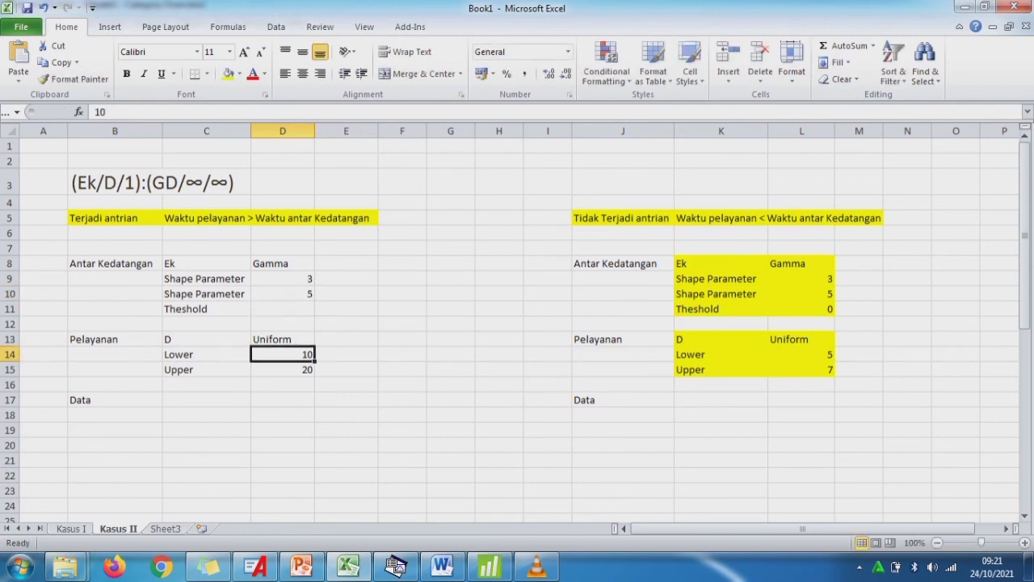
{"action": "type", "text": "20"}
{"action": "key", "text": "Return"}
{"action": "type", "text": "30"}
{"action": "key", "text": "Return"}
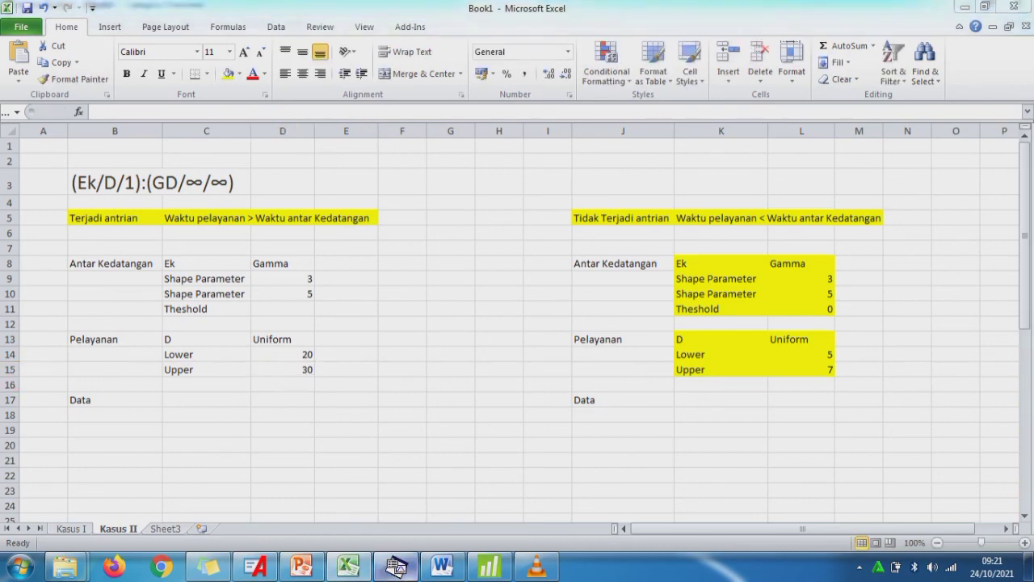
- Switch to Arena, close the Category Overview report and end the completed simulation run
{"action": "left_click", "coordinate": [395, 564]}
{"action": "left_click", "coordinate": [255, 564]}
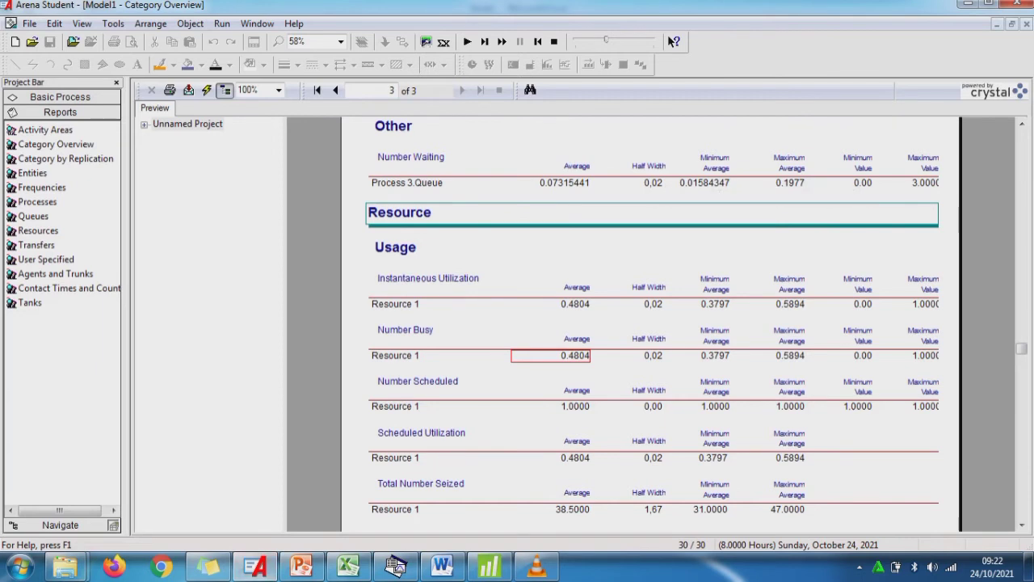
{"action": "left_click", "coordinate": [1027, 24]}
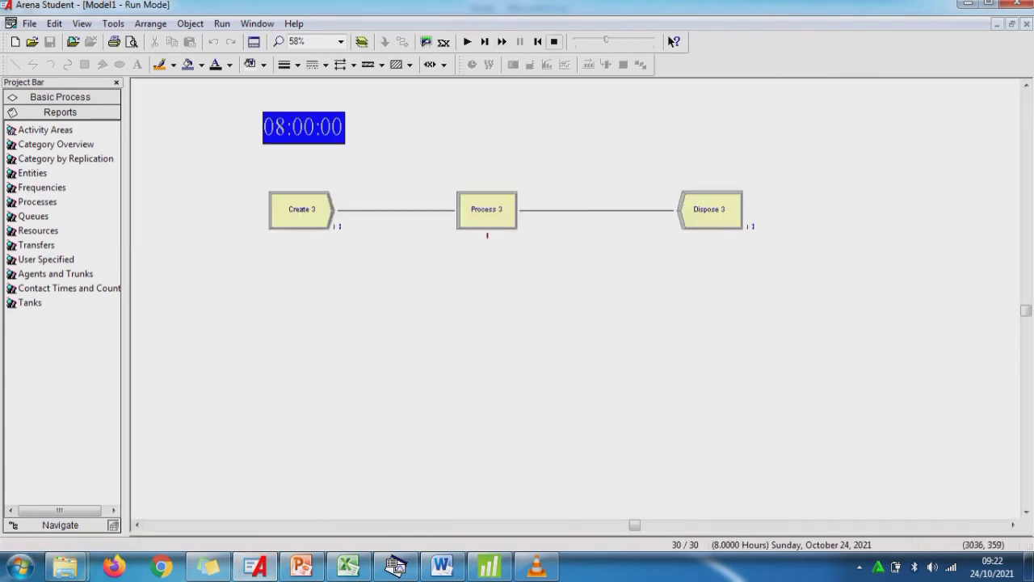
{"action": "left_click", "coordinate": [553, 41]}
- Set the delay expression of the Process 3 module to UNIF(20, 30)
{"action": "double_click", "coordinate": [486, 212]}
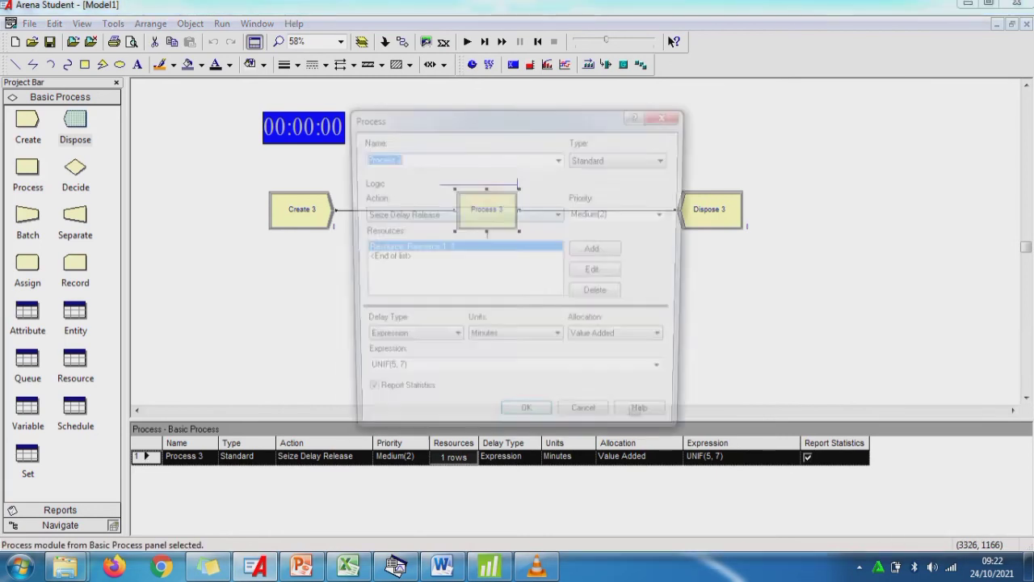
{"action": "left_click", "coordinate": [386, 375]}
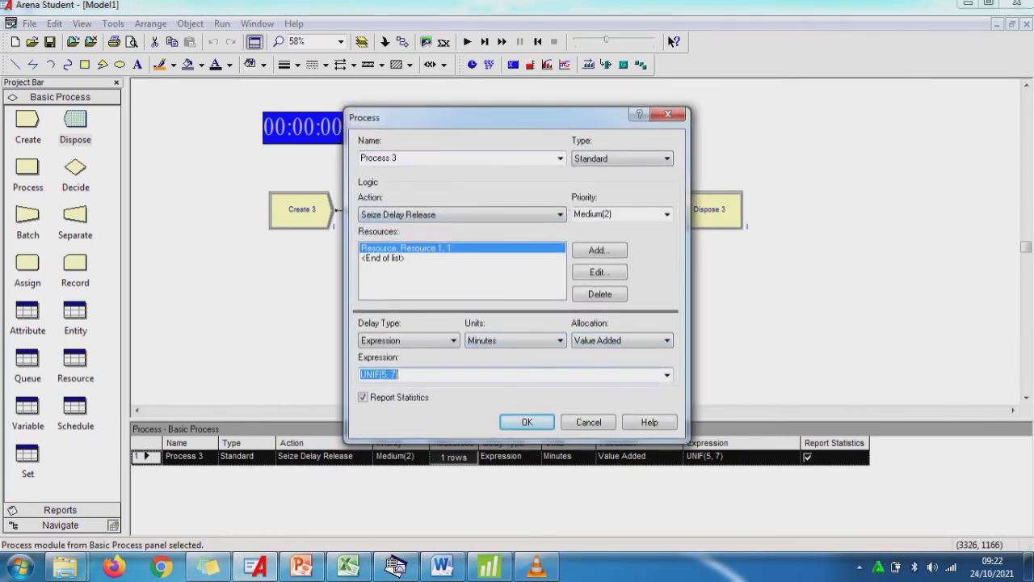
{"action": "left_click", "coordinate": [385, 375]}
{"action": "key", "text": "BackSpace"}
{"action": "type", "text": "20"}
{"action": "key", "text": "Right"}
{"action": "key", "text": "Right"}
{"action": "key", "text": "Delete"}
{"action": "type", "text": "30"}
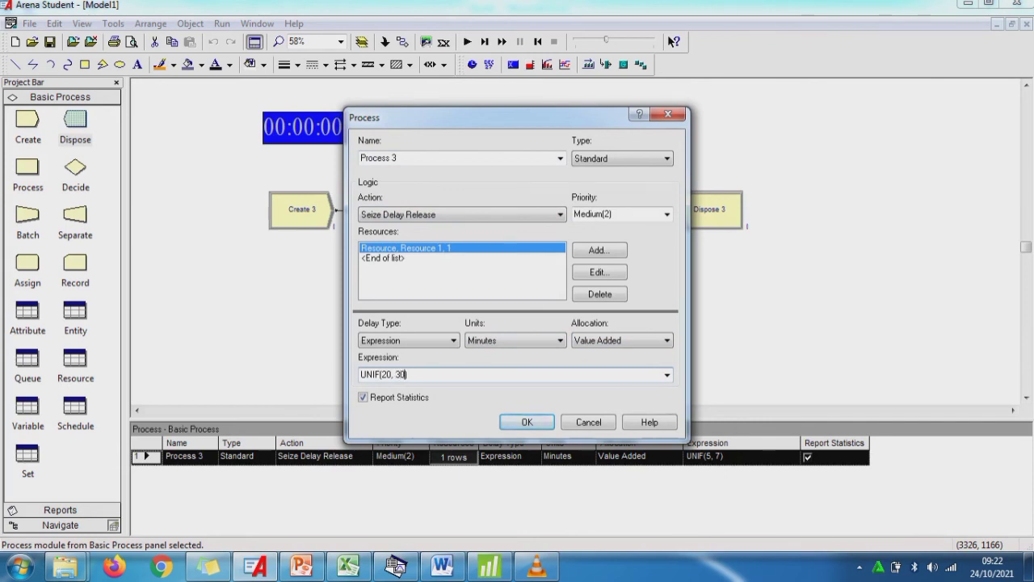
{"action": "key", "text": "Return"}
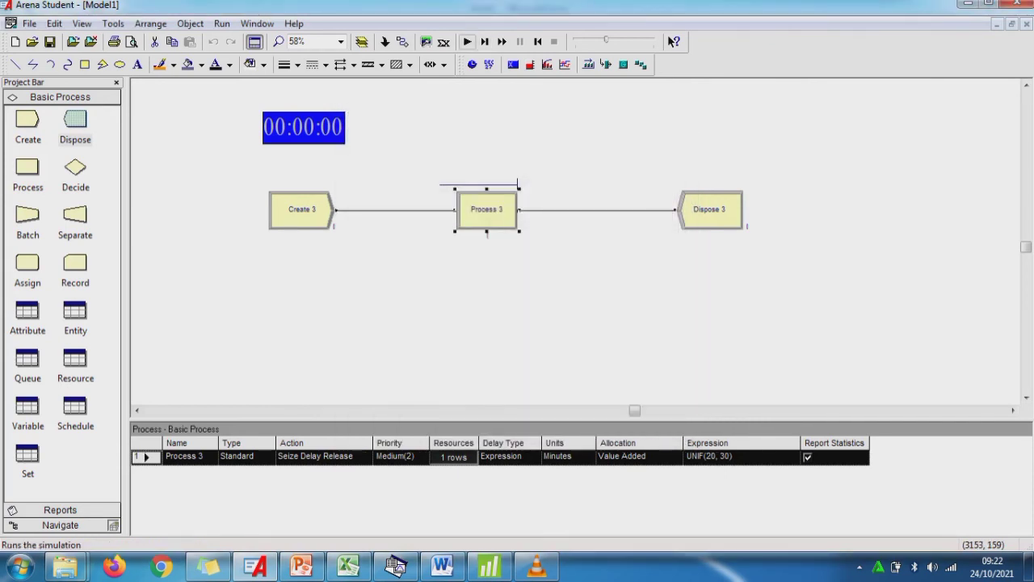
- Run the simulation to completion and check the entity Number In and Number Out averages in the results report
{"action": "left_click", "coordinate": [469, 44]}
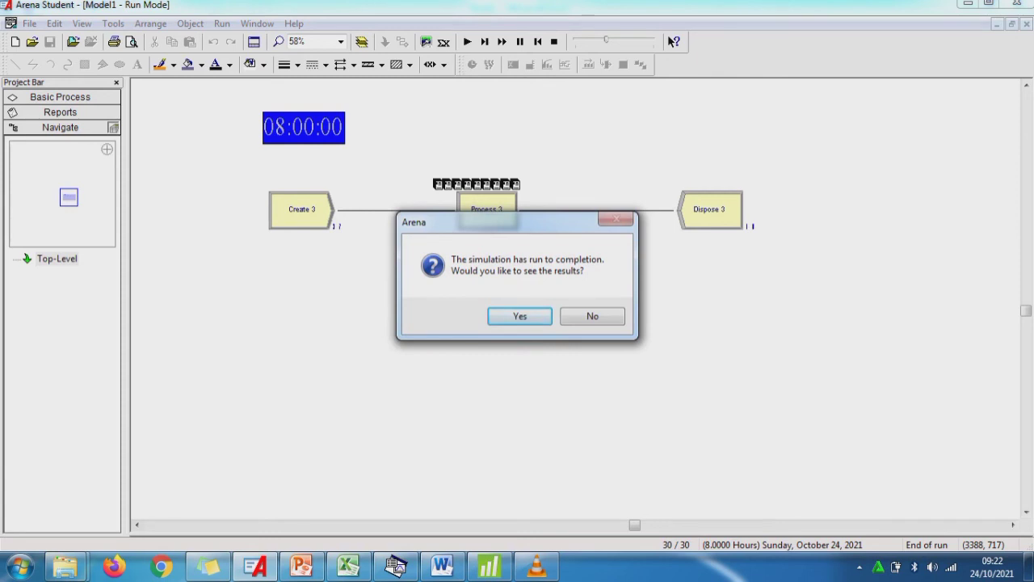
{"action": "key", "text": "Return"}
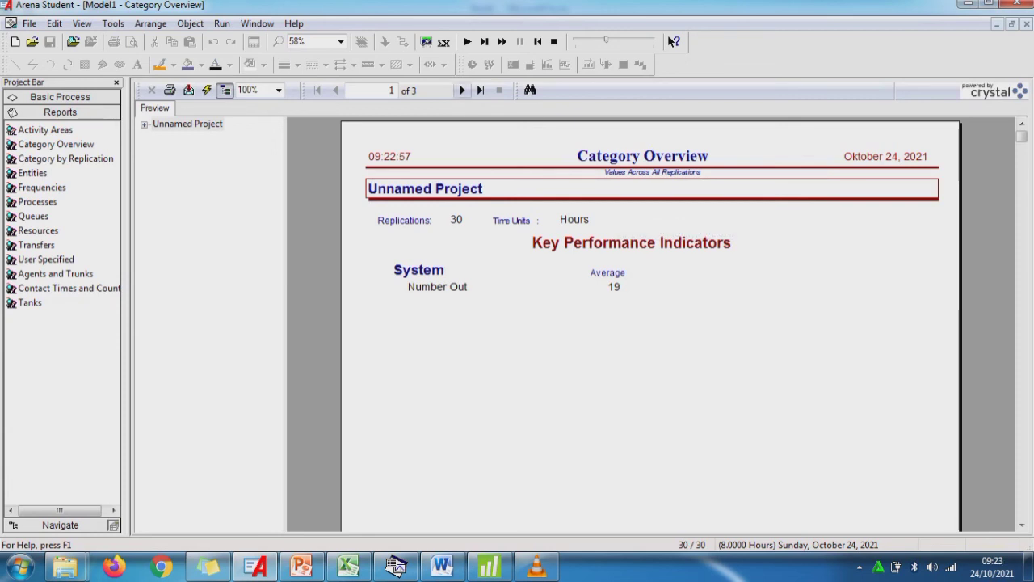
{"action": "left_click", "coordinate": [462, 90]}
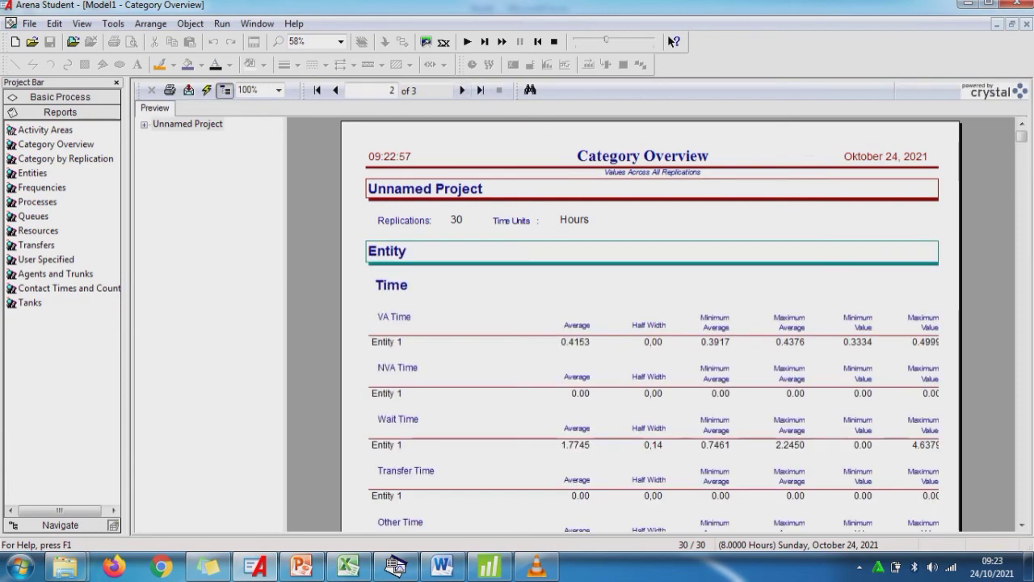
{"action": "scroll", "coordinate": [638, 323], "scroll_direction": "down", "scroll_amount": 5}
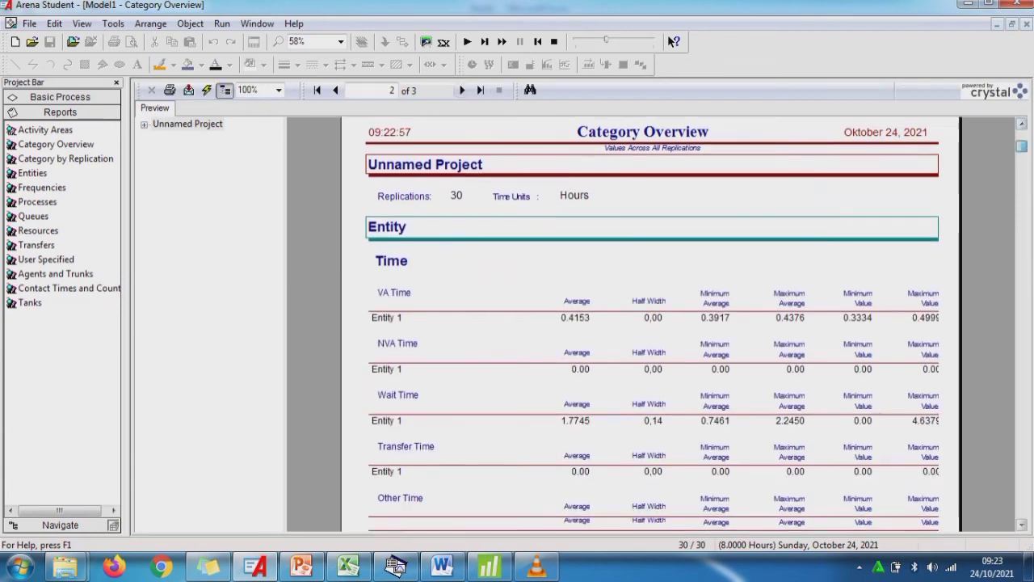
{"action": "left_click_drag", "start_coordinate": [1022, 381], "coordinate": [1022, 416]}
{"action": "left_click", "coordinate": [577, 365]}
{"action": "left_click", "coordinate": [572, 417]}
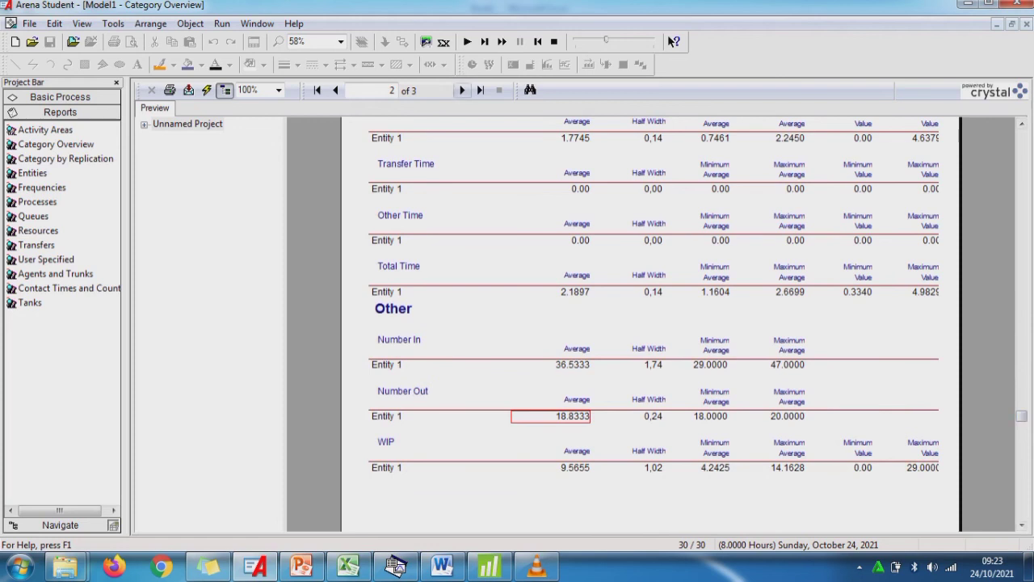
- Examine the average Number Waiting for Process 3.Queue and the average Number Busy for Resource 1 in the report
{"action": "left_click", "coordinate": [462, 90]}
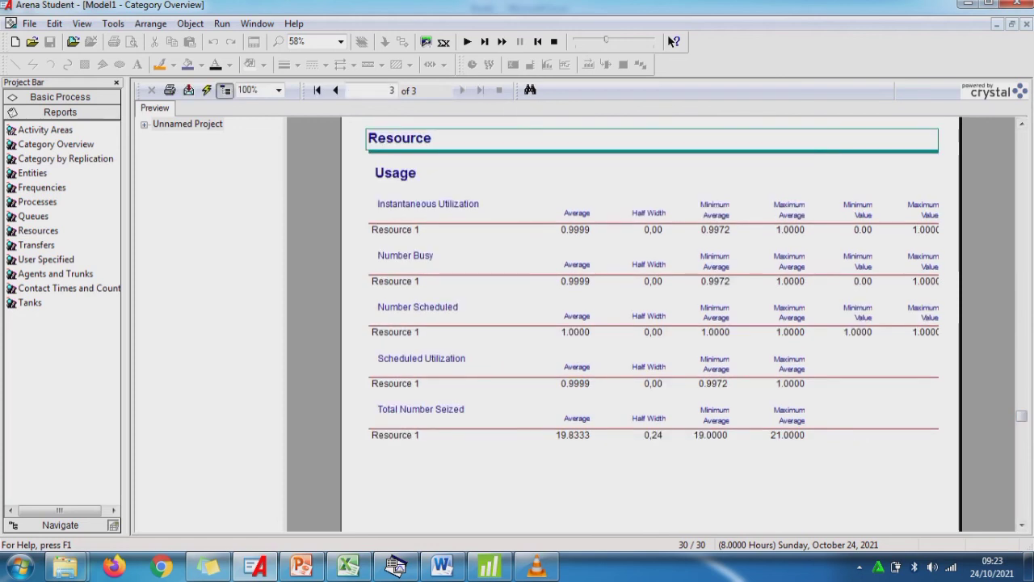
{"action": "scroll", "coordinate": [638, 323], "scroll_direction": "up", "scroll_amount": 3}
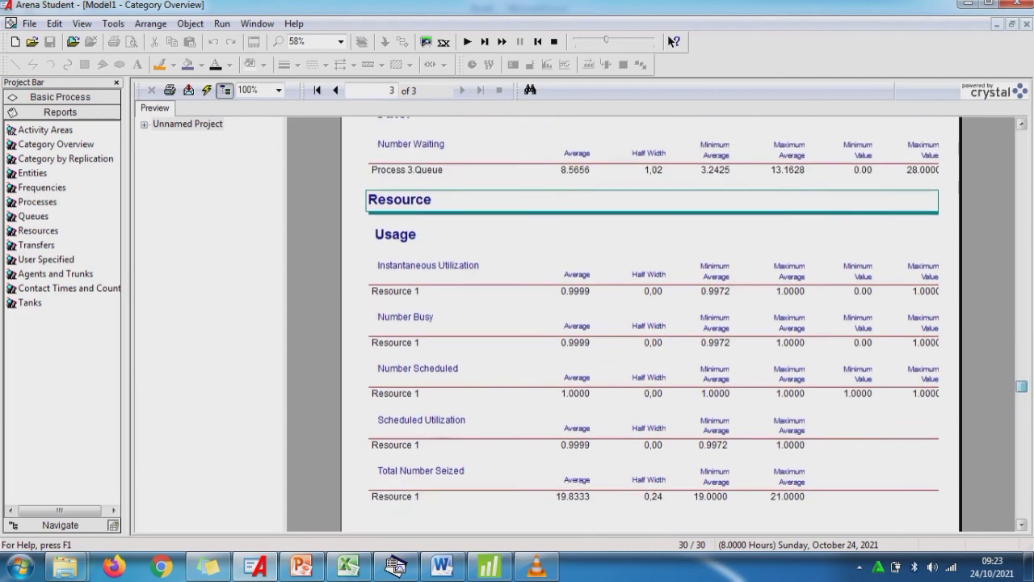
{"action": "scroll", "coordinate": [638, 323], "scroll_direction": "up", "scroll_amount": 1}
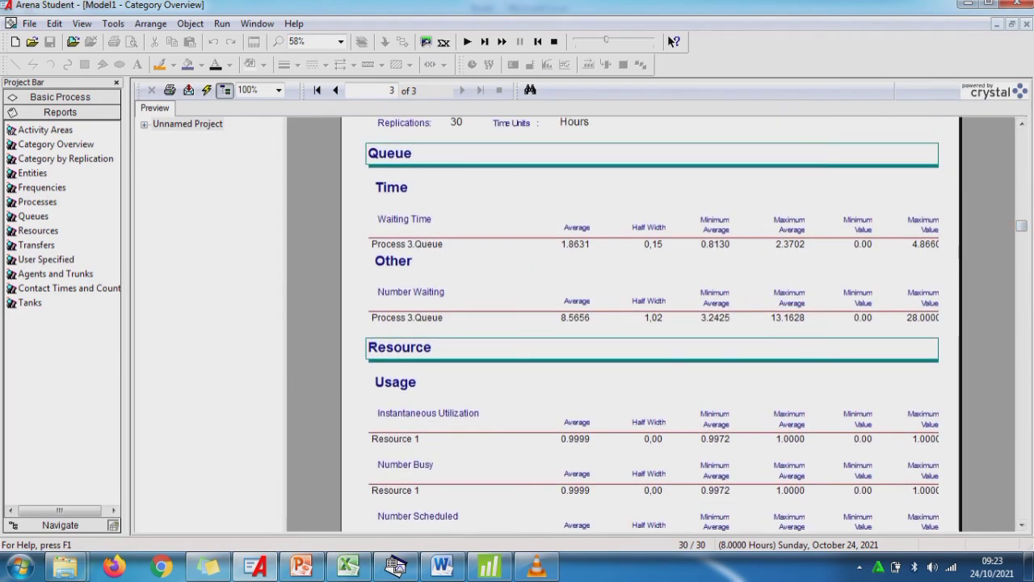
{"action": "left_click", "coordinate": [570, 317]}
{"action": "left_click", "coordinate": [572, 490]}
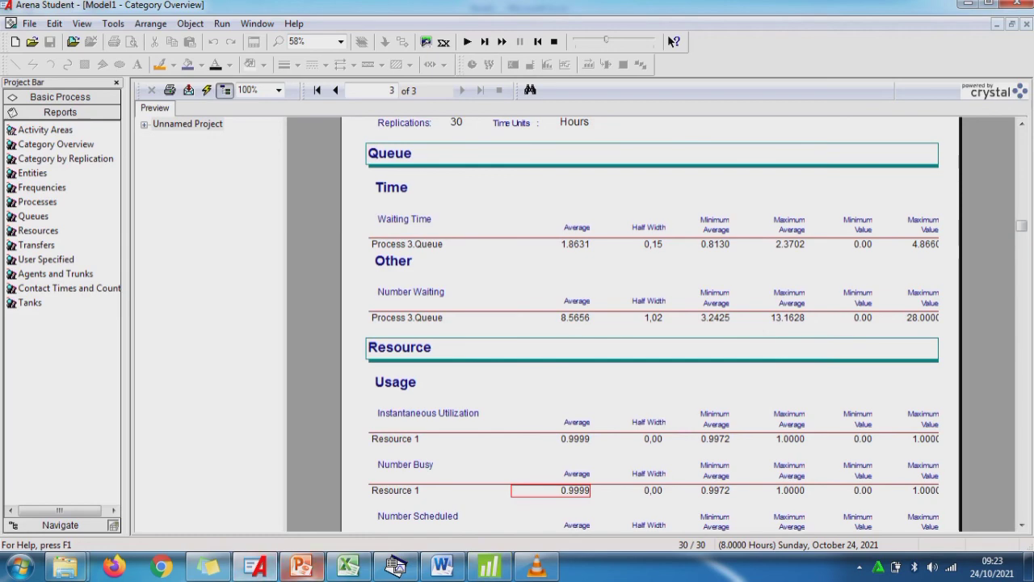
- Review the Kasus slide in PowerPoint and compare the Kasus I and Kasus II sheets in Excel
{"action": "left_click", "coordinate": [300, 565]}
{"action": "left_click", "coordinate": [598, 453]}
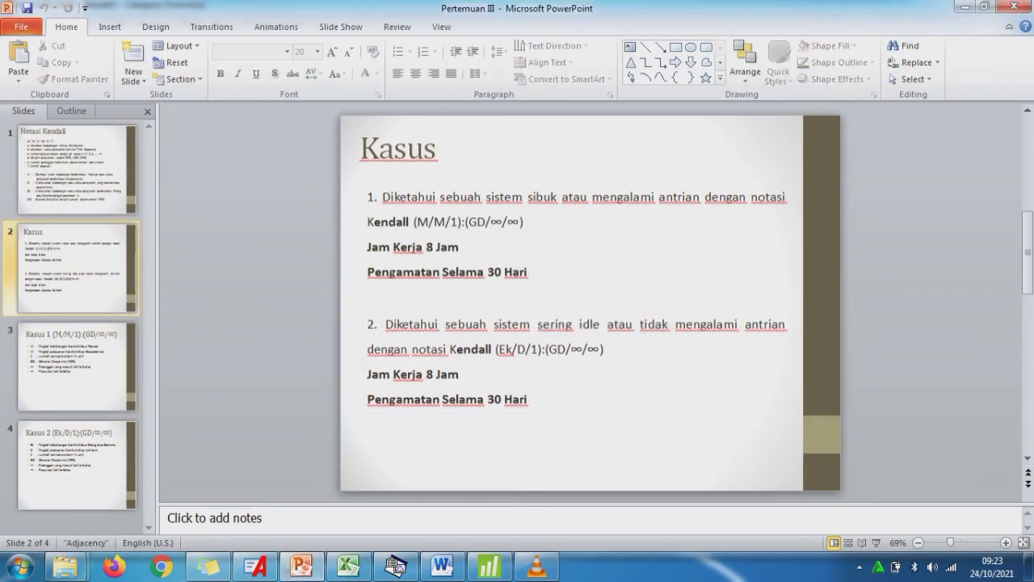
{"action": "left_click", "coordinate": [349, 566]}
{"action": "left_click", "coordinate": [403, 339]}
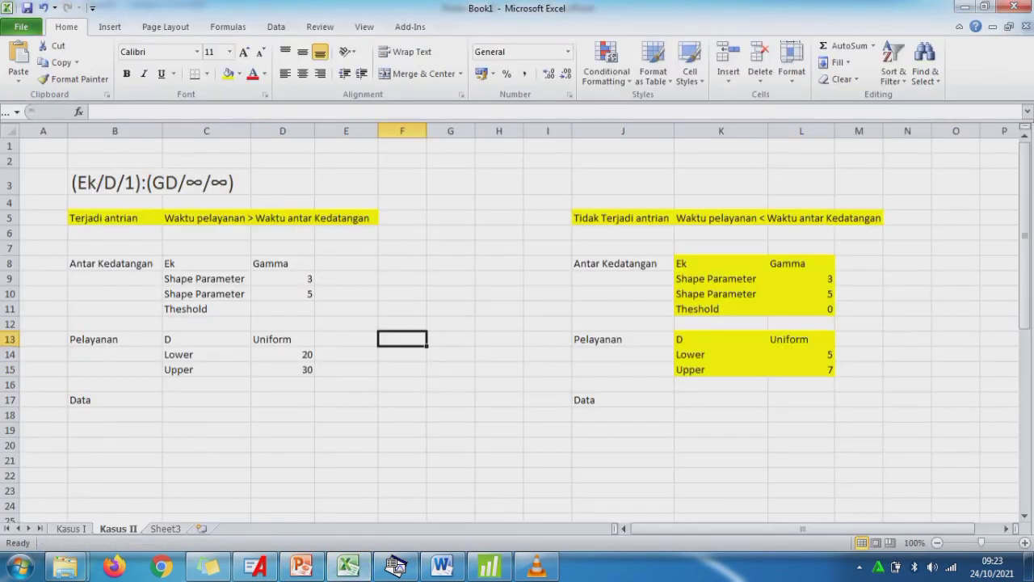
{"action": "key", "text": "ctrl+Page_Up"}
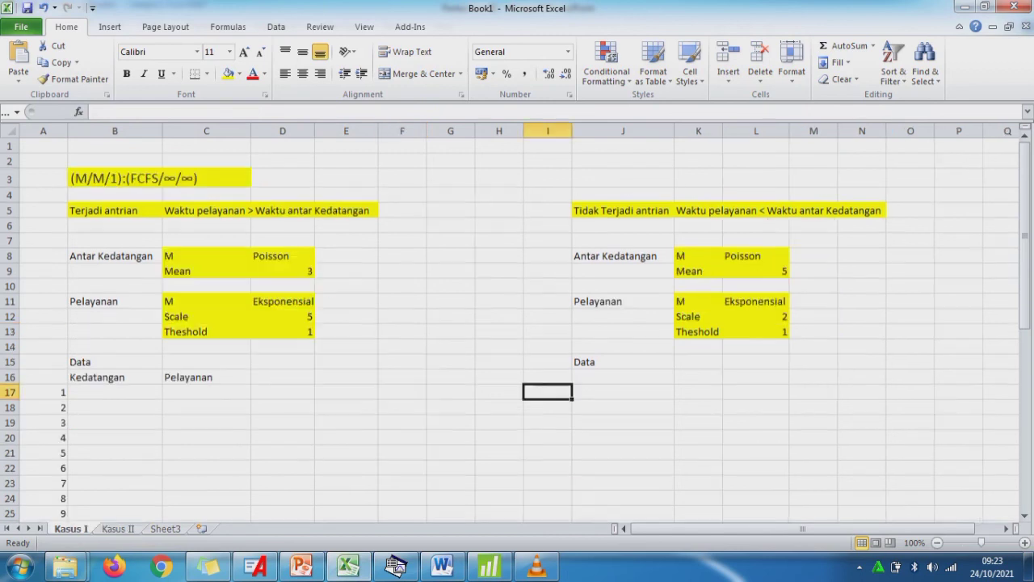
{"action": "key", "text": "ctrl+Page_Down"}
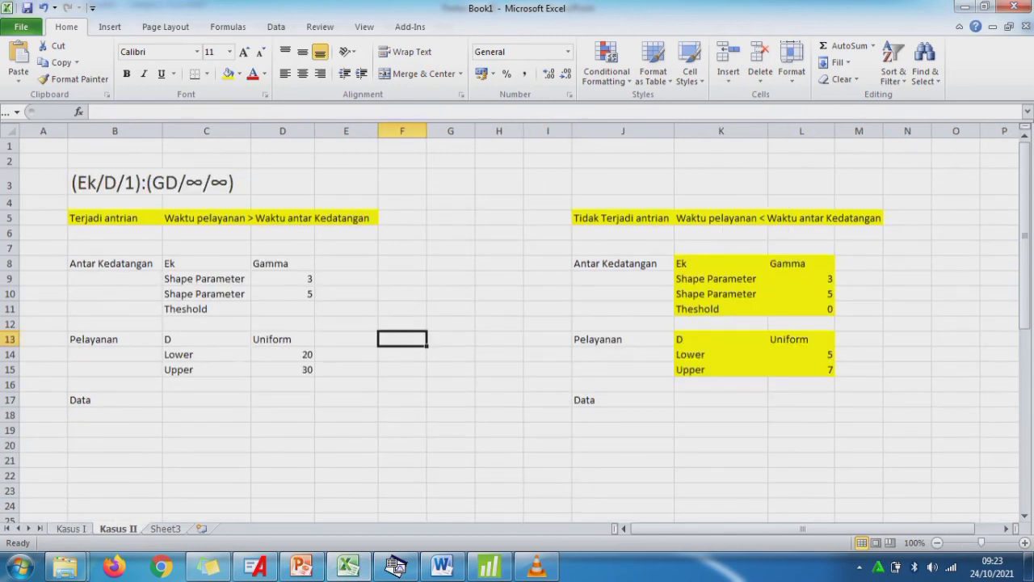
- Close Input Analyzer, return to Arena, and close the results report and end the run
{"action": "left_click", "coordinate": [395, 565]}
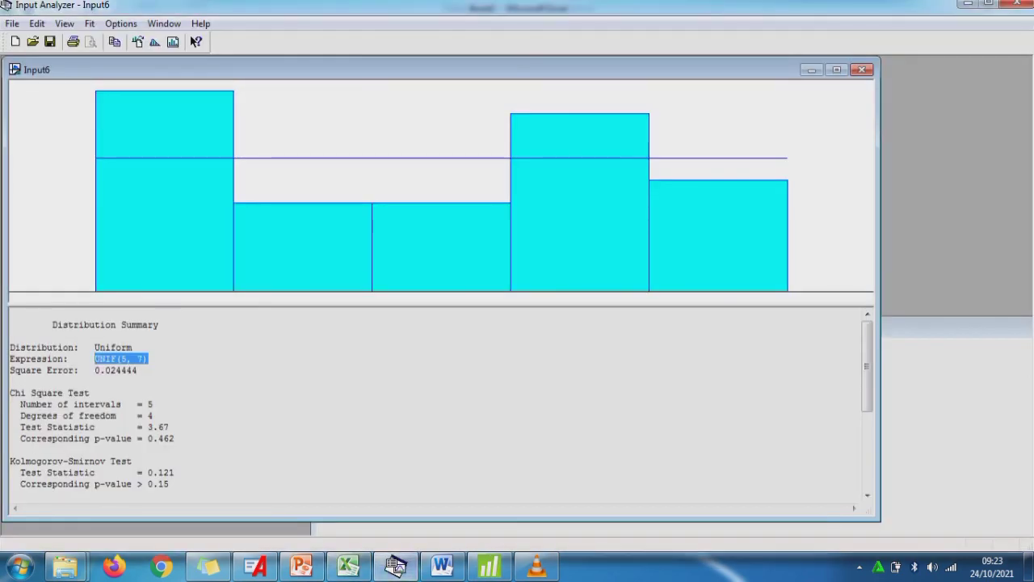
{"action": "left_click", "coordinate": [1017, 3]}
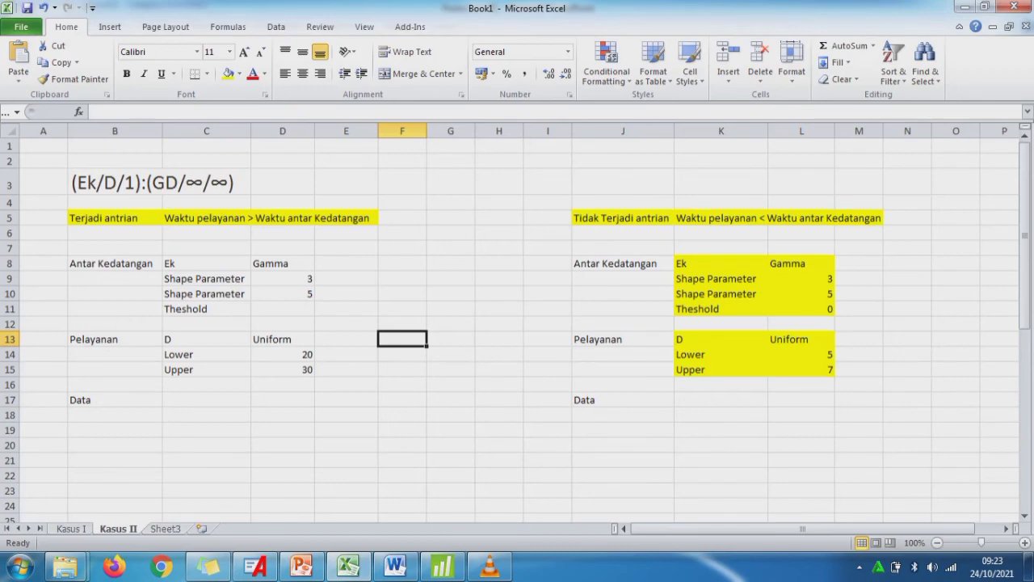
{"action": "left_click", "coordinate": [255, 566]}
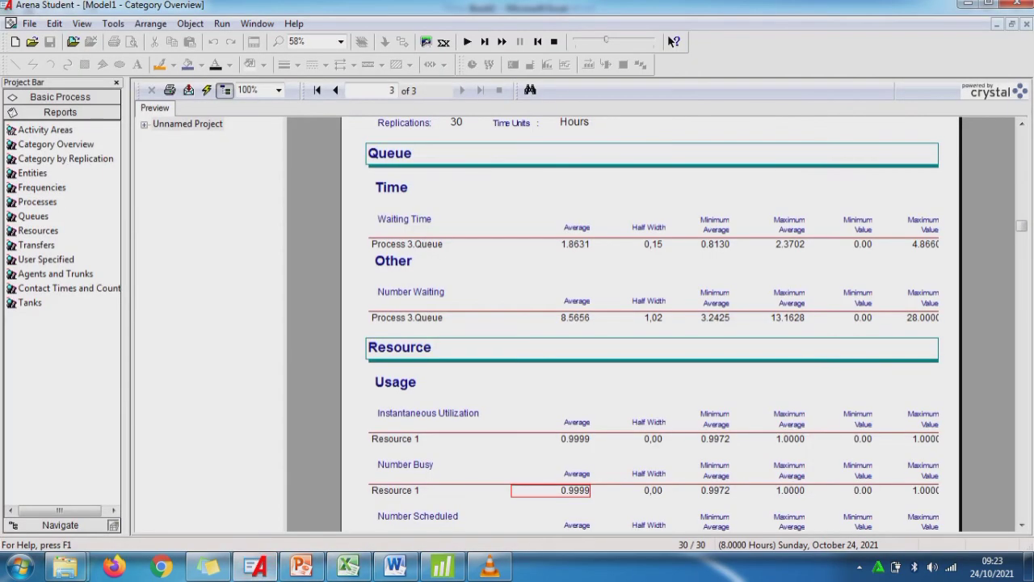
{"action": "left_click", "coordinate": [1026, 25]}
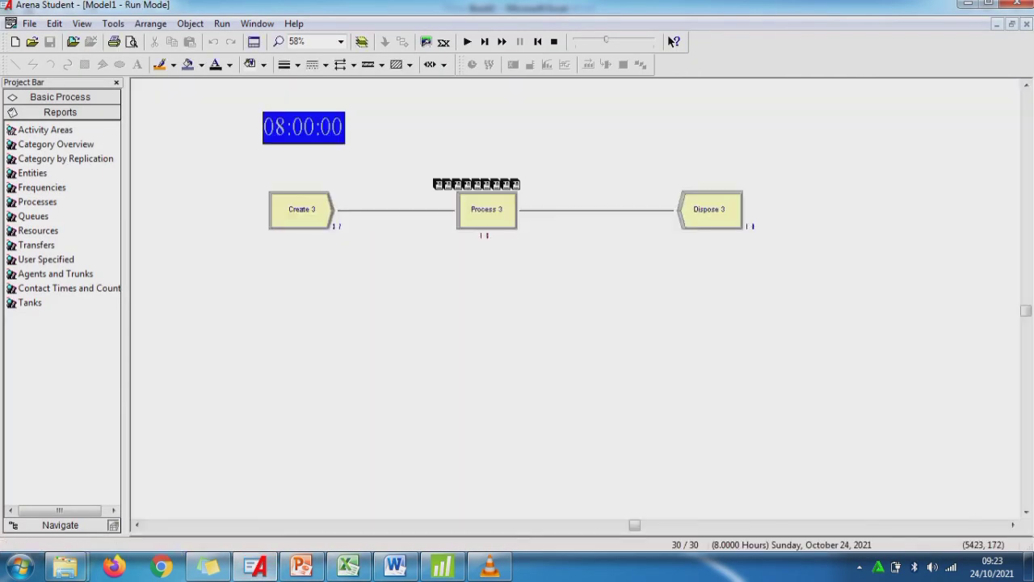
{"action": "left_click", "coordinate": [555, 42]}
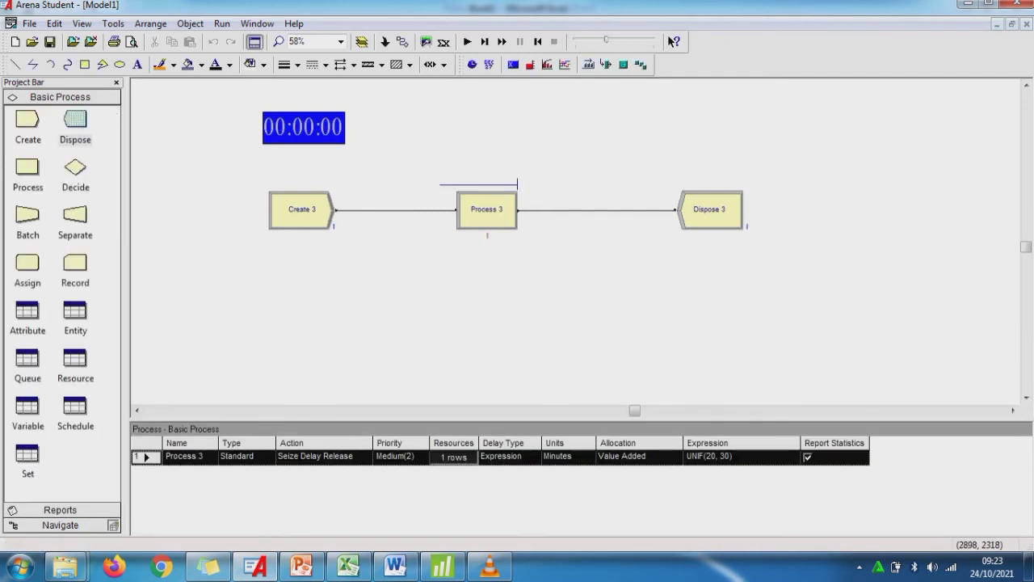
- Review the Kasus II parameters in Excel, the Arena model, and the Kasus 2 (Ek/D/1) slide in PowerPoint
{"action": "left_click", "coordinate": [343, 570]}
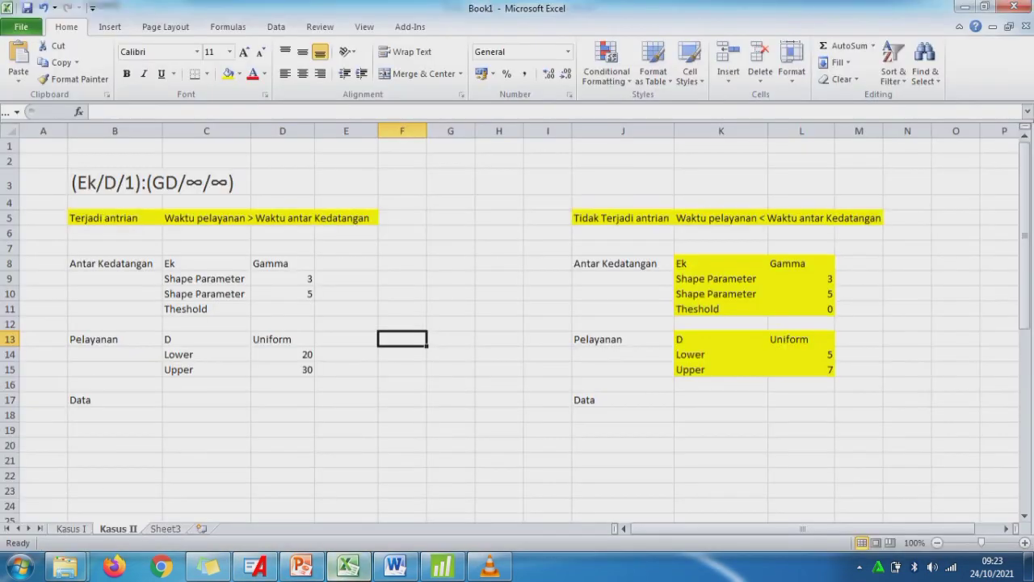
{"action": "left_click", "coordinate": [71, 528]}
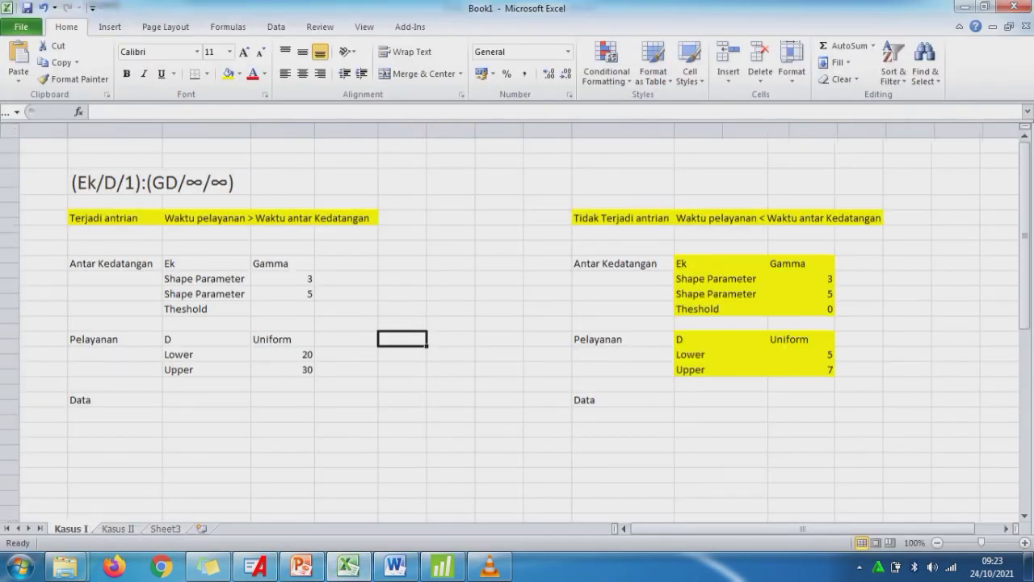
{"action": "key", "text": "ctrl+Page_Down"}
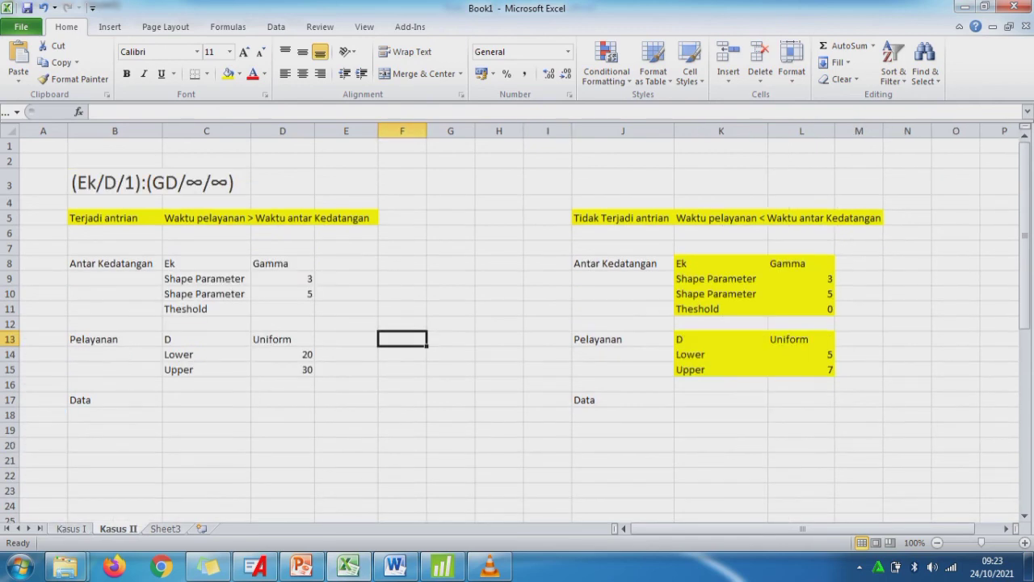
{"action": "left_click", "coordinate": [255, 568]}
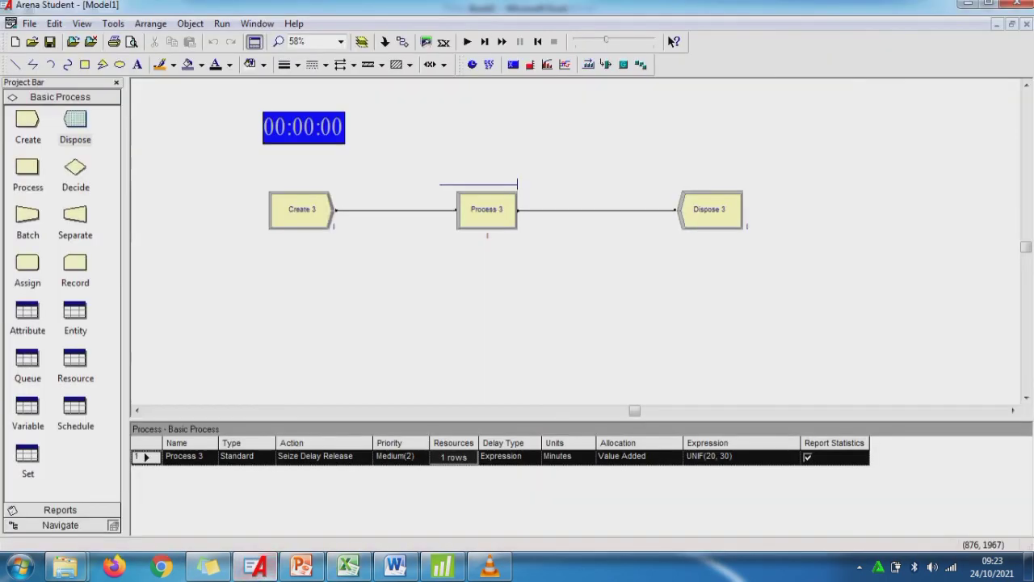
{"action": "left_click", "coordinate": [301, 567]}
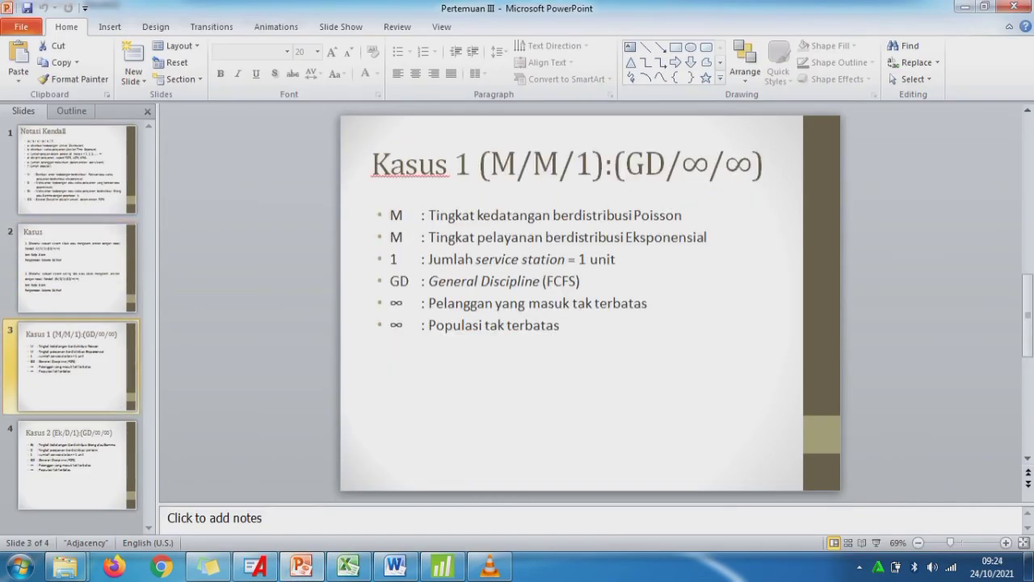
{"action": "left_click", "coordinate": [78, 465]}
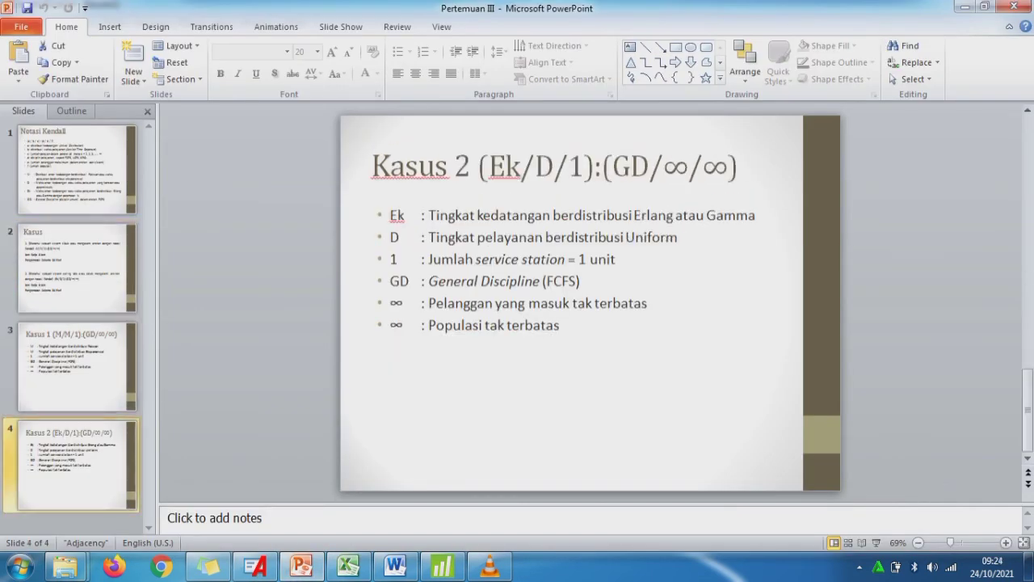